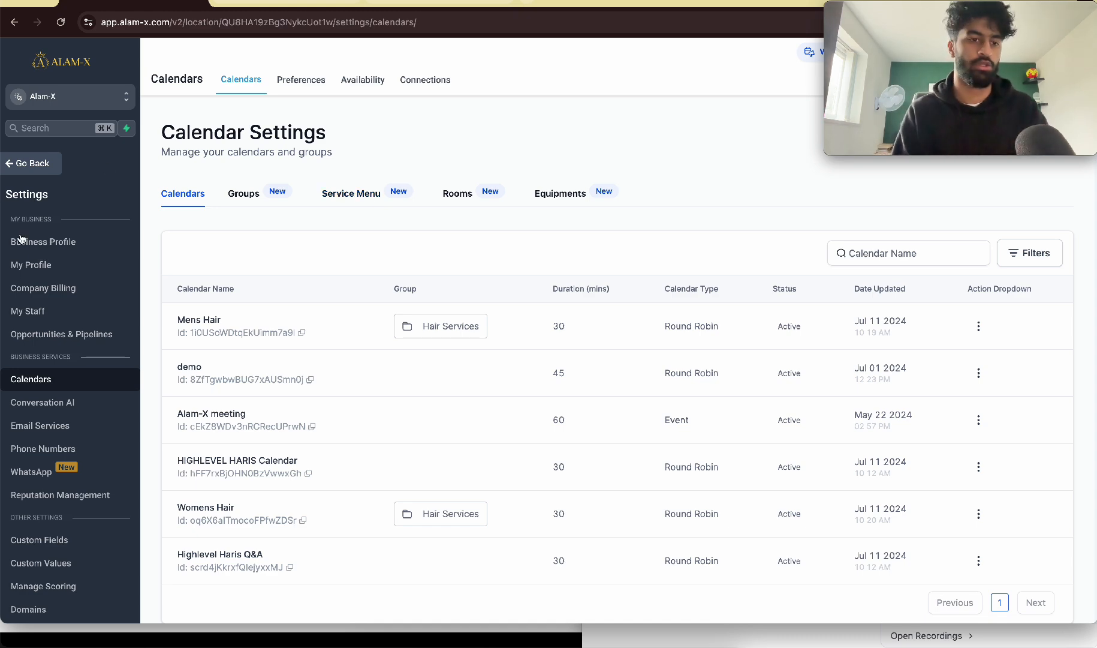
Step: Examine the meeting location options, custom link, time zone and available hours under User Availability in My Profile
{"action": "left_click", "coordinate": [48, 267]}
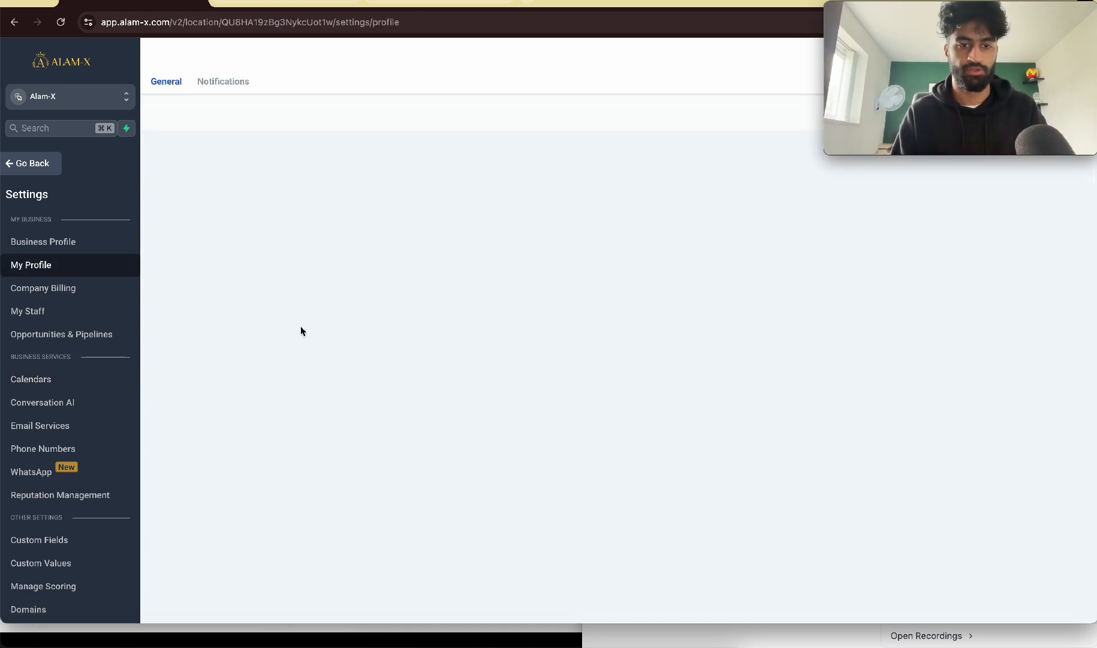
{"action": "scroll", "coordinate": [301, 327], "scroll_direction": "down", "scroll_amount": 10}
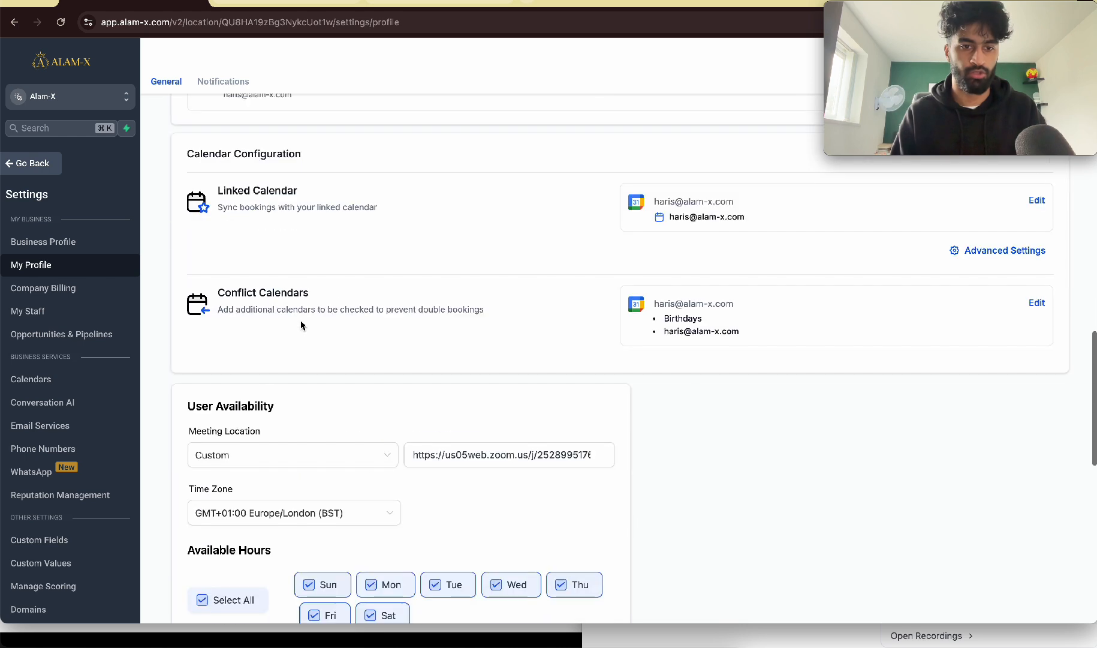
{"action": "scroll", "coordinate": [348, 401], "scroll_direction": "down", "scroll_amount": 4}
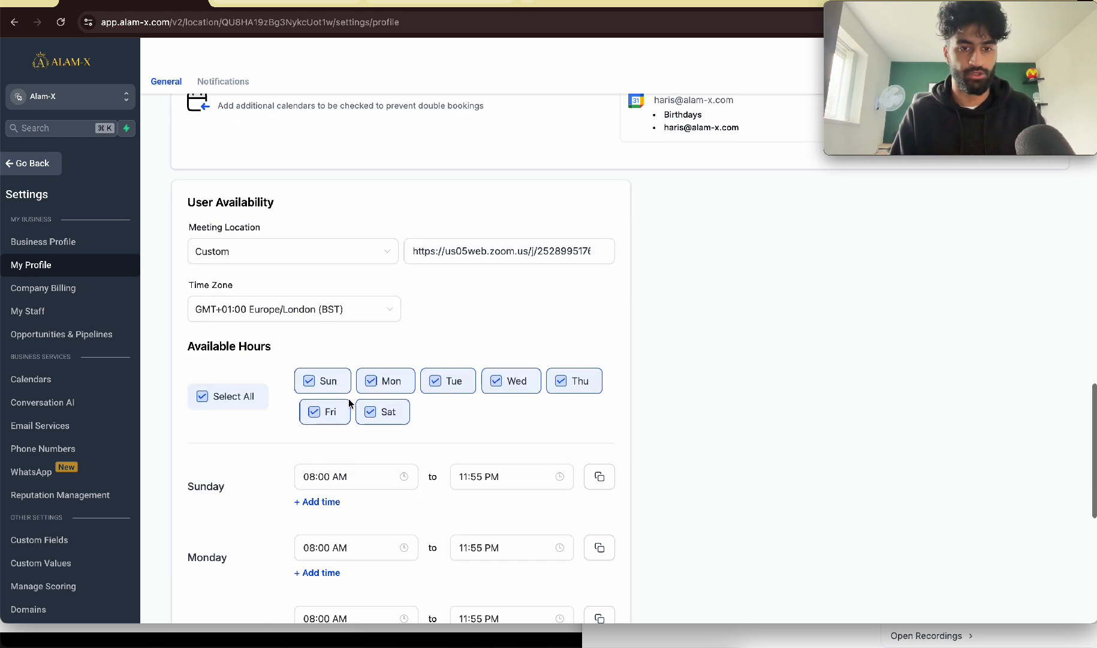
{"action": "left_click", "coordinate": [227, 257]}
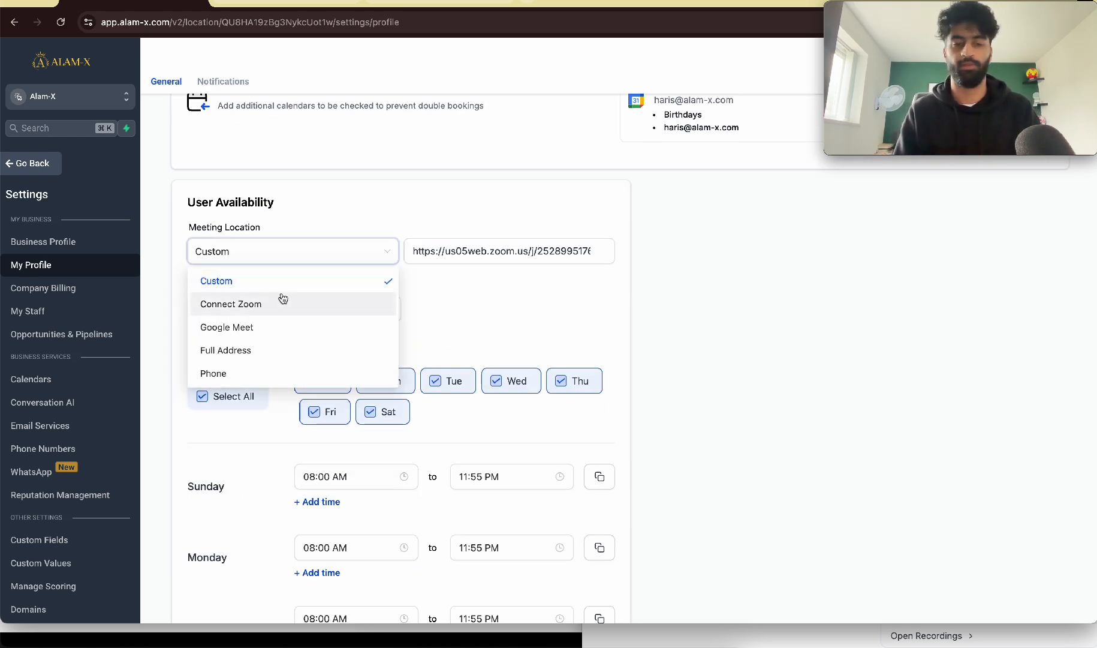
{"action": "left_click", "coordinate": [326, 204]}
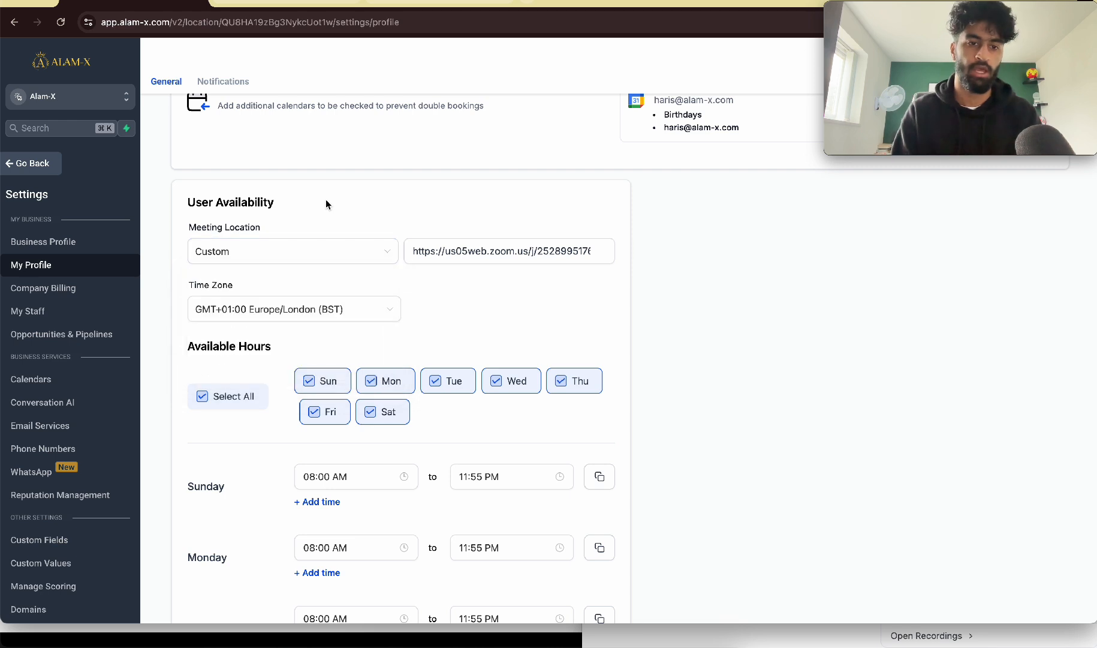
{"action": "triple_click", "coordinate": [448, 249]}
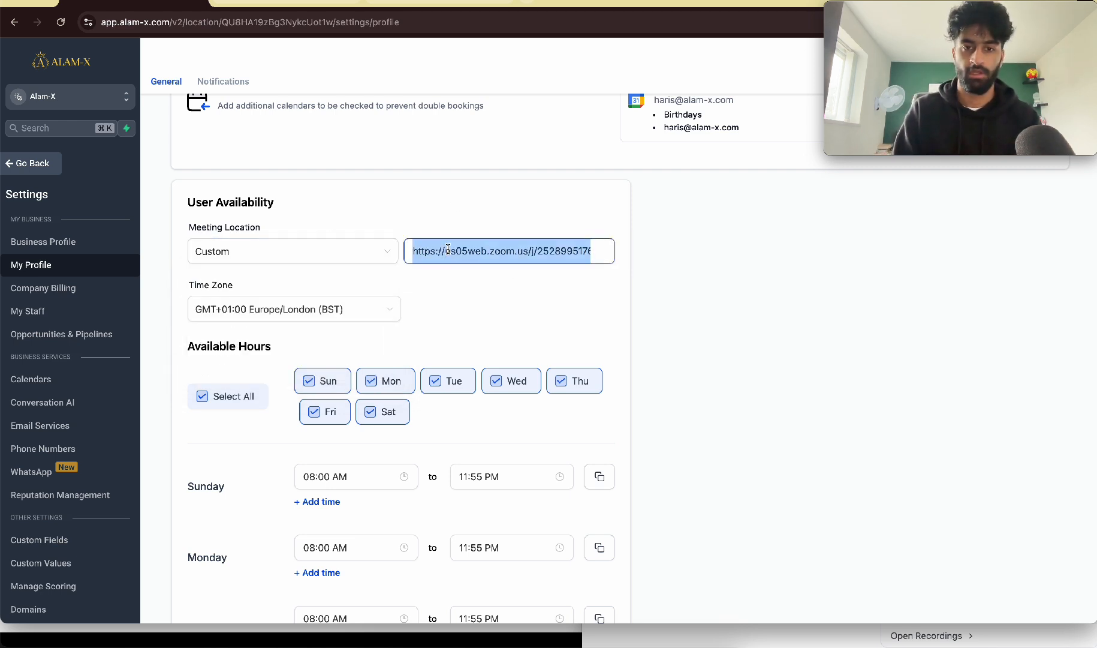
{"action": "left_click", "coordinate": [492, 310]}
{"action": "scroll", "coordinate": [378, 468], "scroll_direction": "down", "scroll_amount": 3}
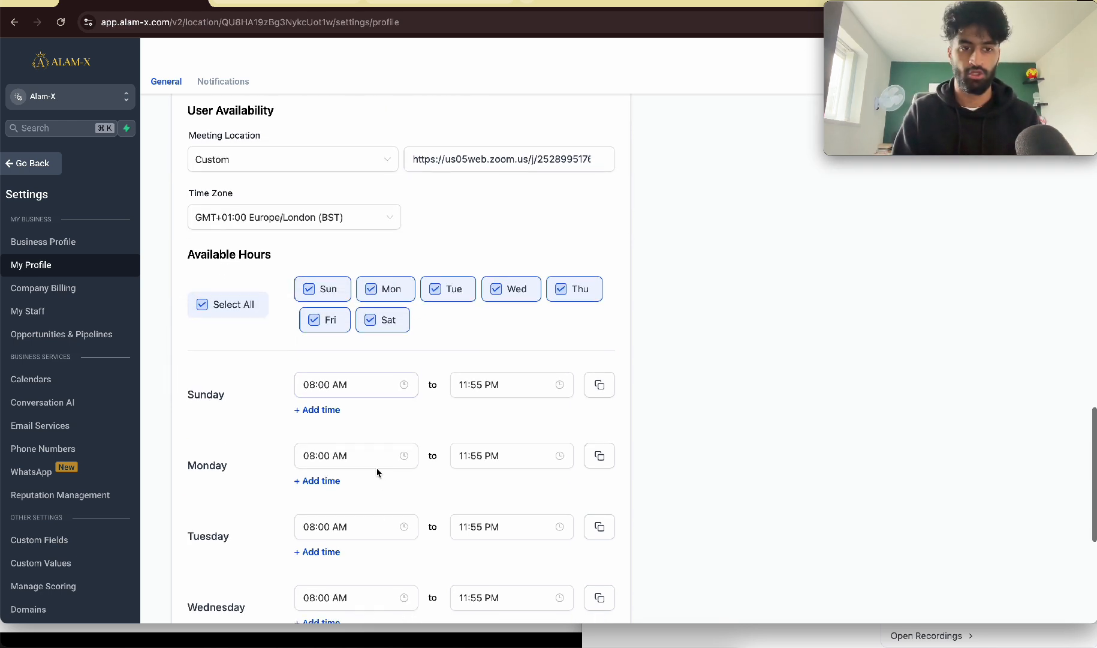
{"action": "scroll", "coordinate": [307, 203], "scroll_direction": "down", "scroll_amount": 2}
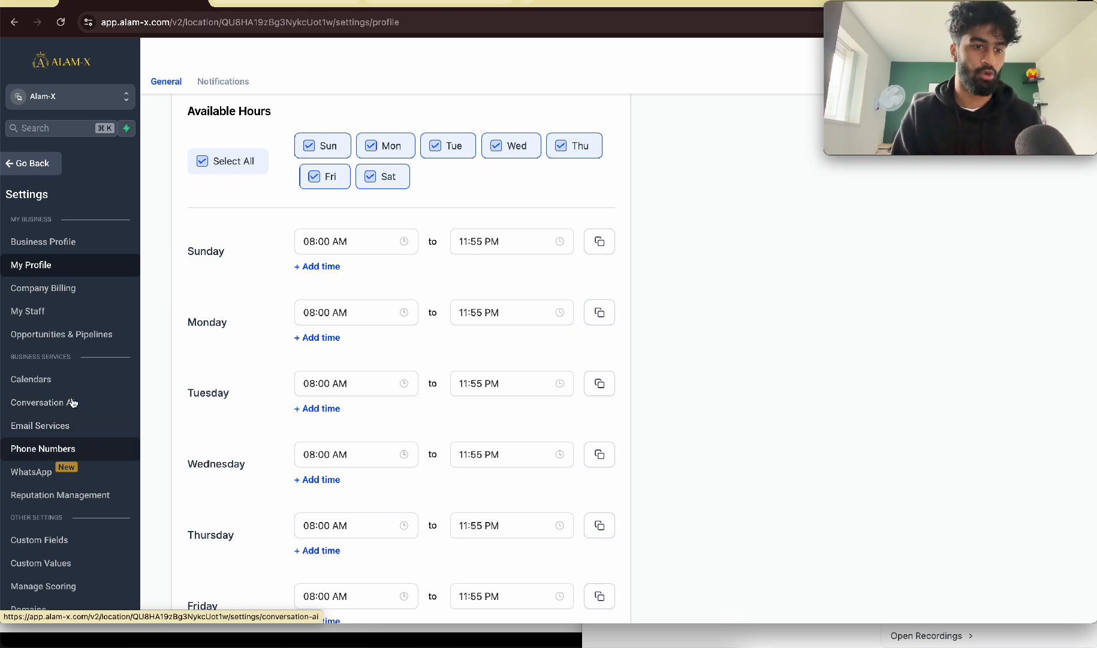
Step: Check the custom meeting location set in the user preferences of the calendar settings
{"action": "left_click", "coordinate": [66, 377]}
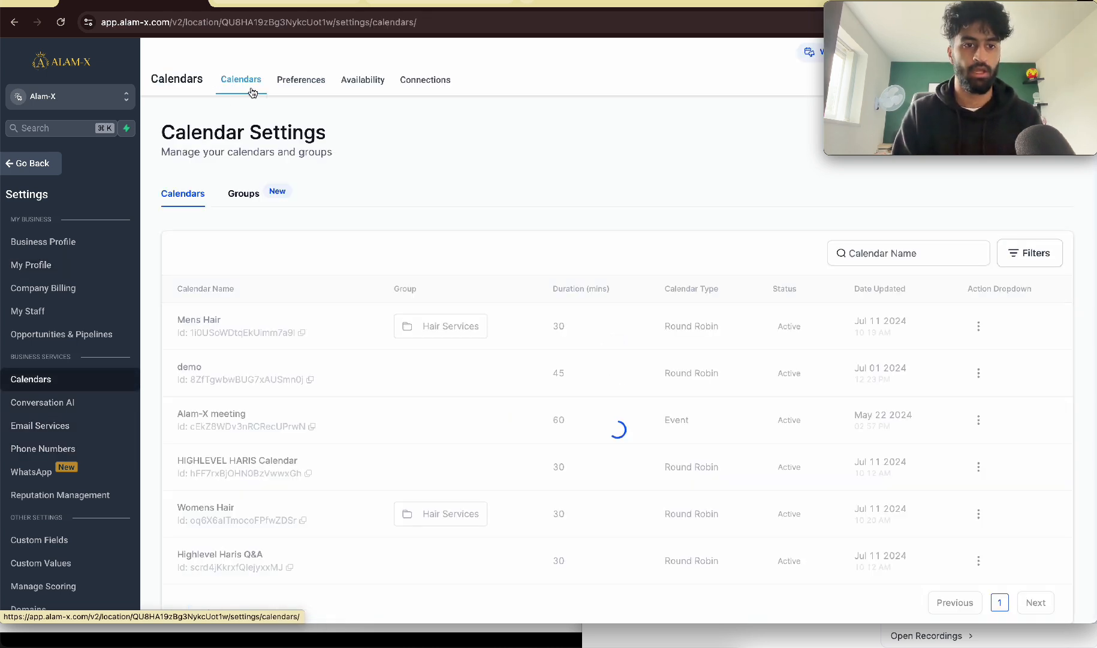
{"action": "left_click", "coordinate": [297, 82]}
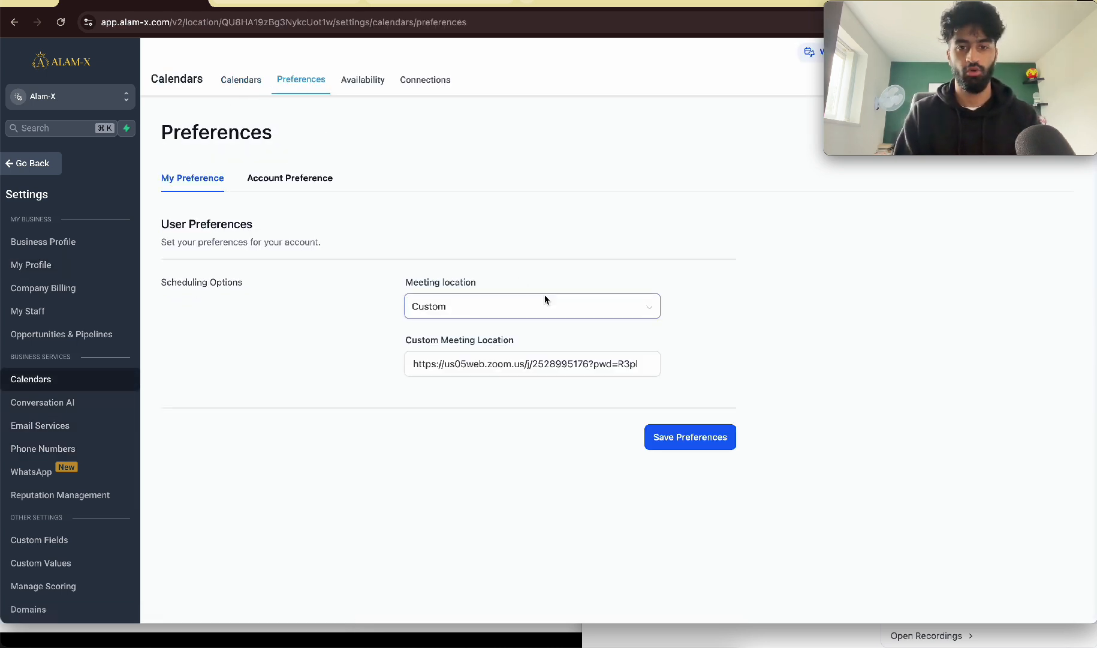
{"action": "scroll", "coordinate": [502, 330], "scroll_direction": "up", "scroll_amount": 5}
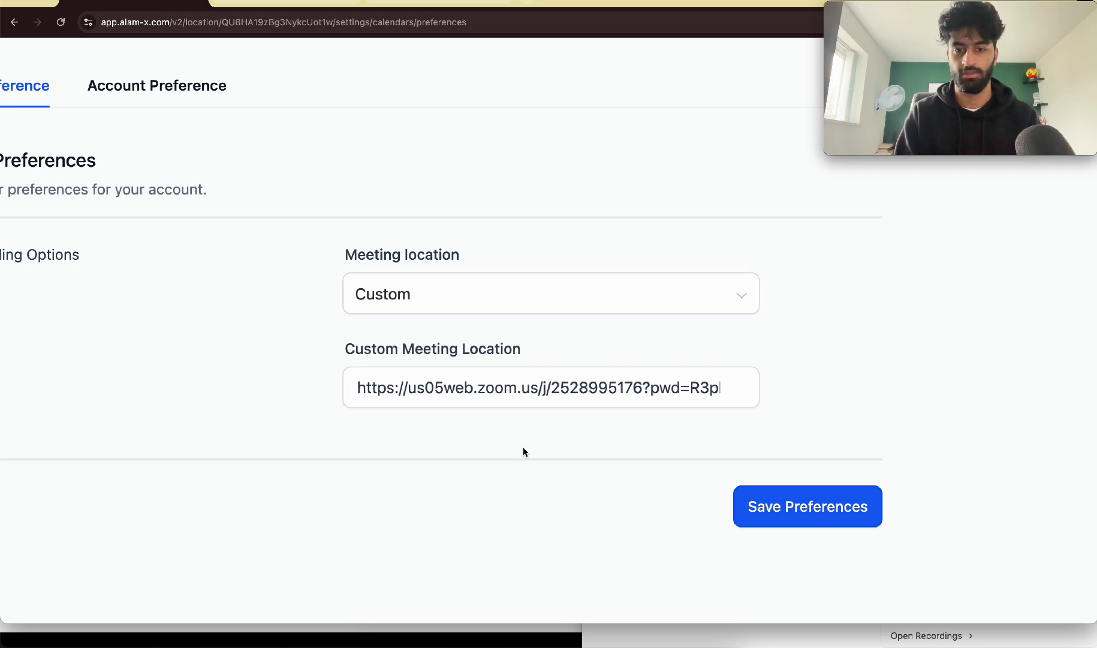
{"action": "triple_click", "coordinate": [528, 394]}
{"action": "scroll", "coordinate": [527, 394], "scroll_direction": "down", "scroll_amount": 5}
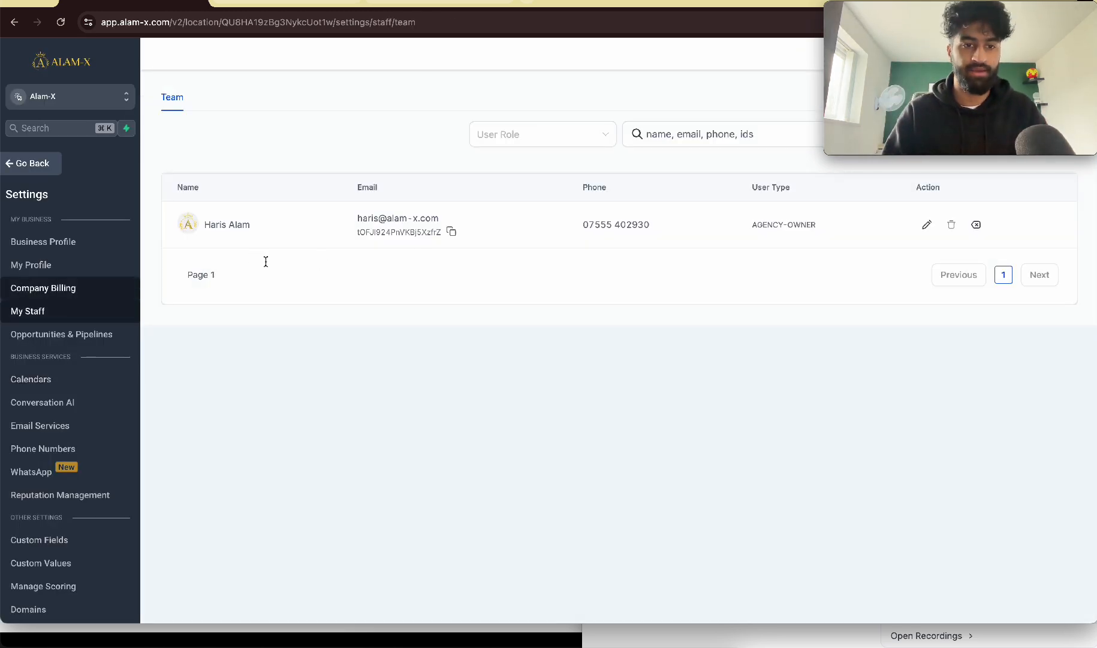
Step: Open the staff member's record for editing and check the meeting location under User Availability
{"action": "left_click", "coordinate": [927, 224]}
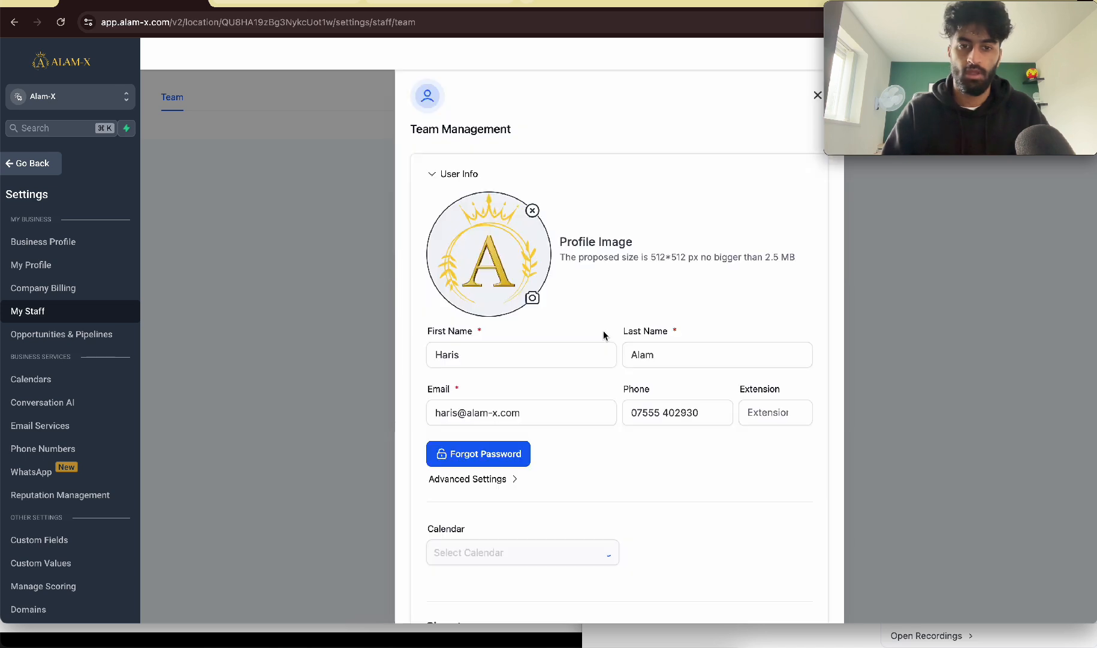
{"action": "scroll", "coordinate": [603, 335], "scroll_direction": "down", "scroll_amount": 10}
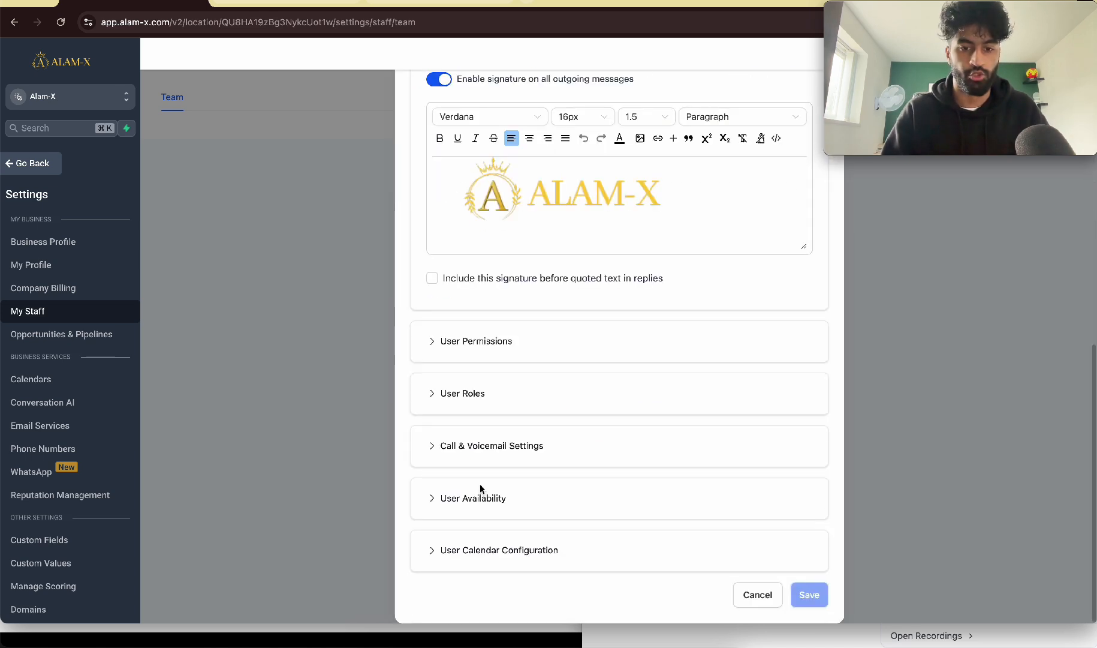
{"action": "left_click", "coordinate": [471, 499]}
{"action": "scroll", "coordinate": [550, 322], "scroll_direction": "down", "scroll_amount": 5}
{"action": "left_click", "coordinate": [689, 308]}
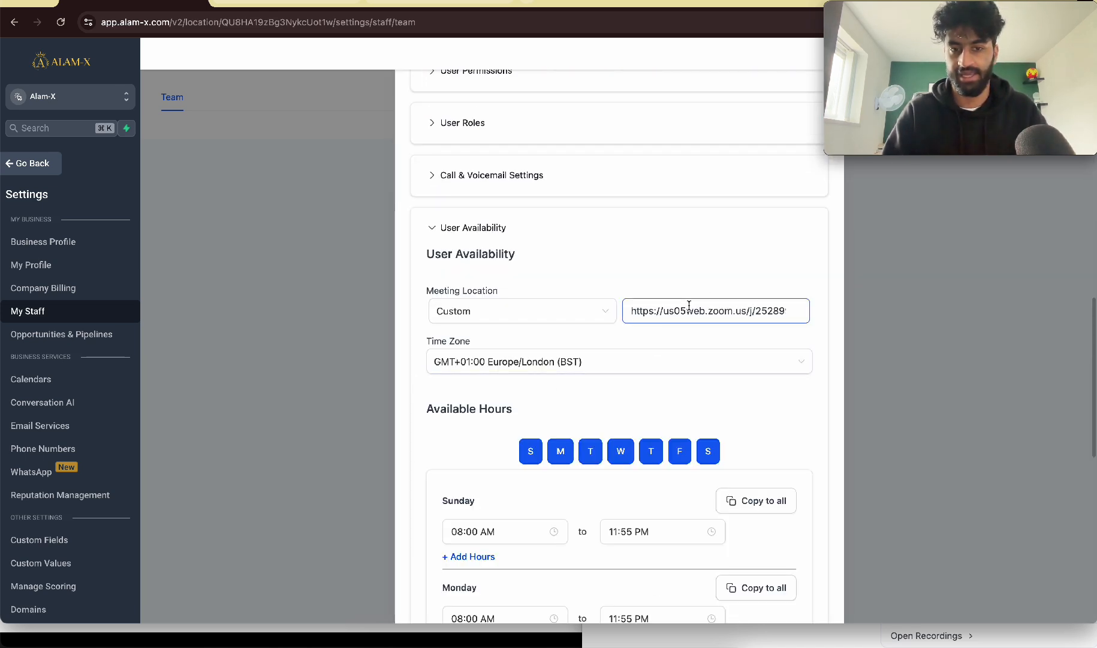
{"action": "scroll", "coordinate": [689, 308], "scroll_direction": "up", "scroll_amount": 5}
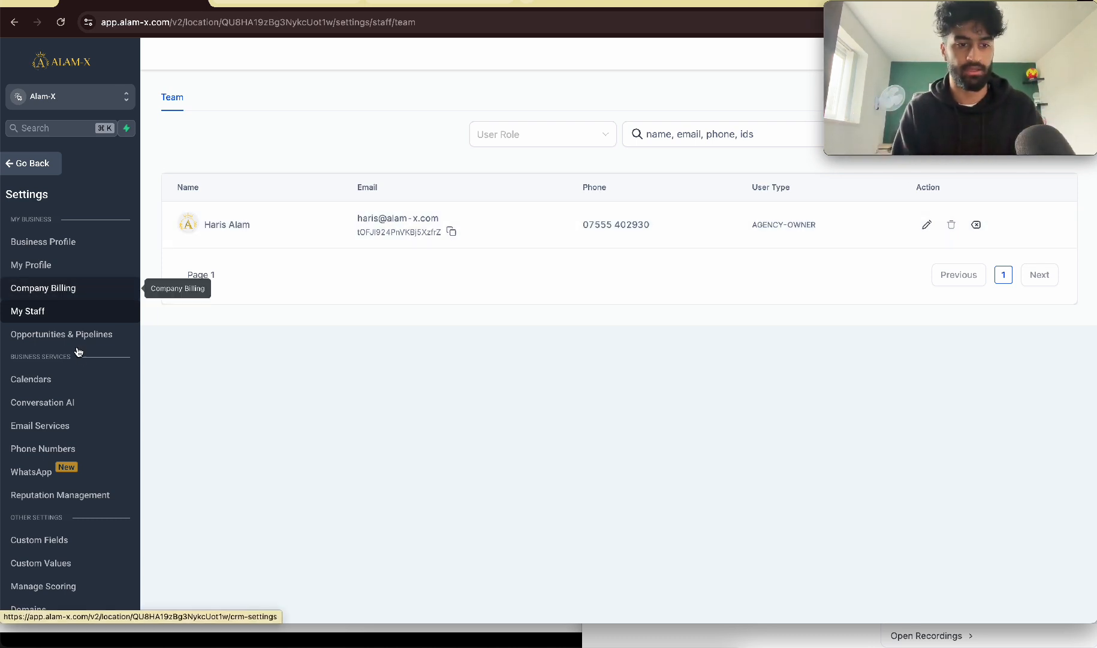
Step: Start a new Round Robin calendar from the calendar settings and name it Meeting EXAMPLE
{"action": "left_click", "coordinate": [36, 379]}
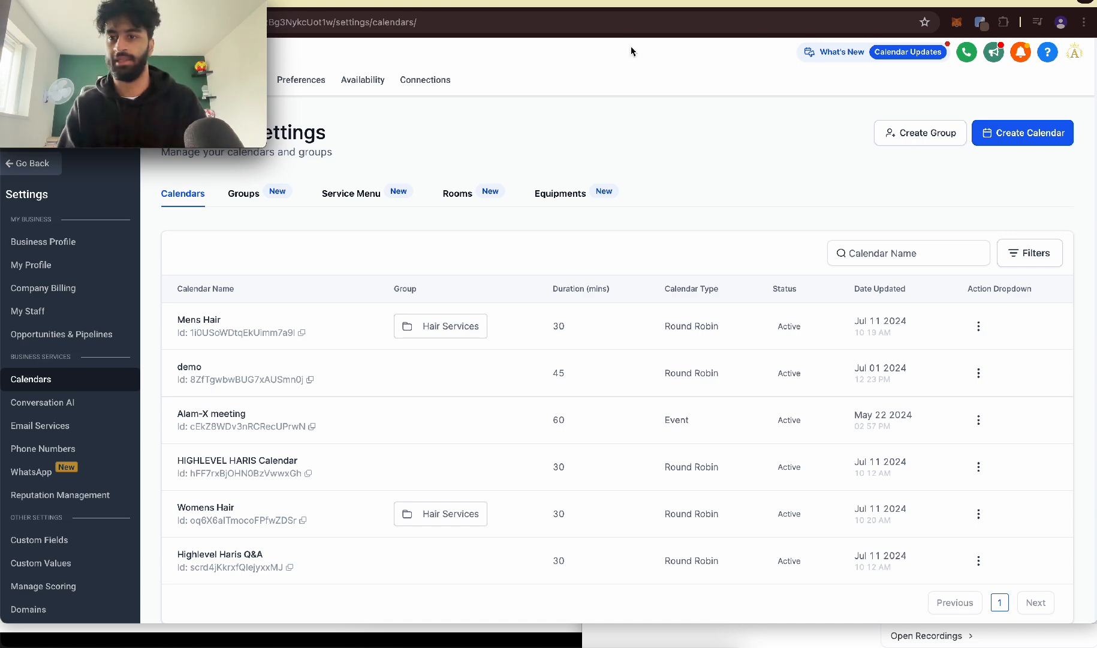
{"action": "left_click", "coordinate": [1049, 134]}
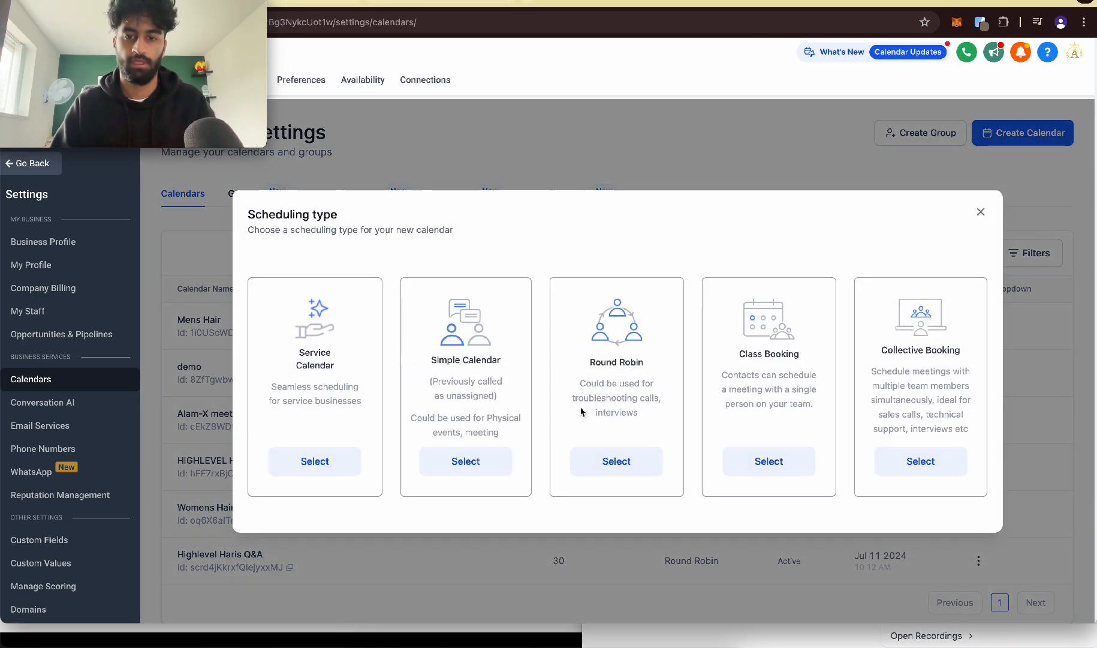
{"action": "left_click", "coordinate": [616, 461]}
{"action": "left_click", "coordinate": [535, 176]}
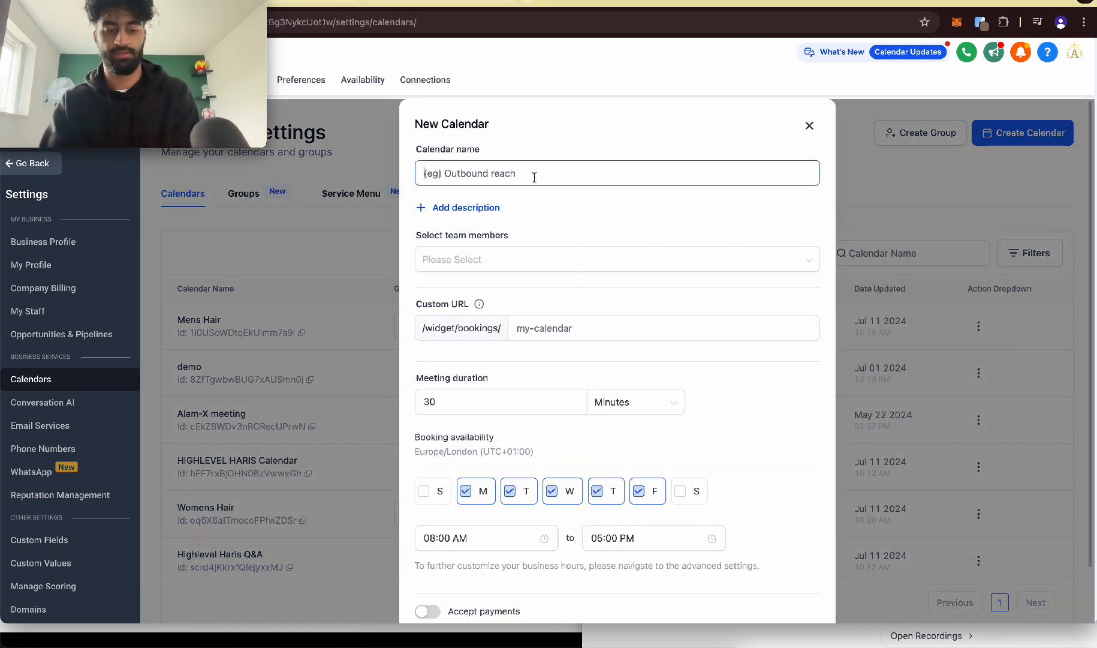
{"action": "type", "text": "Meeting EXAMPLE"}
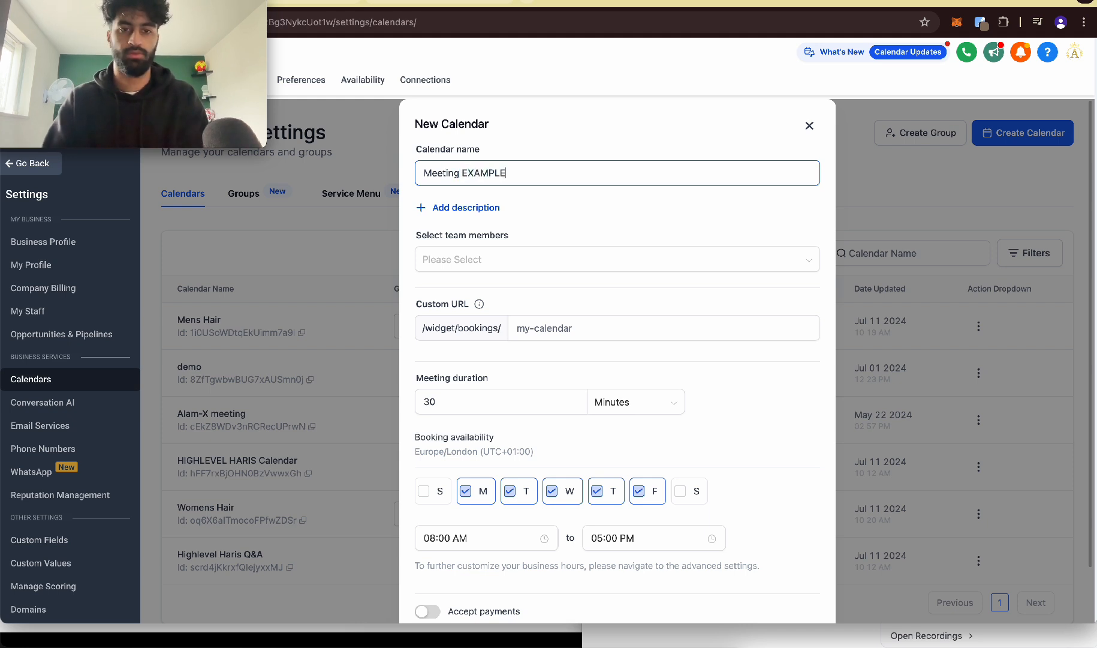
Step: Assign the listed team member to the new calendar and set its custom URL to example7585
{"action": "left_click", "coordinate": [570, 259]}
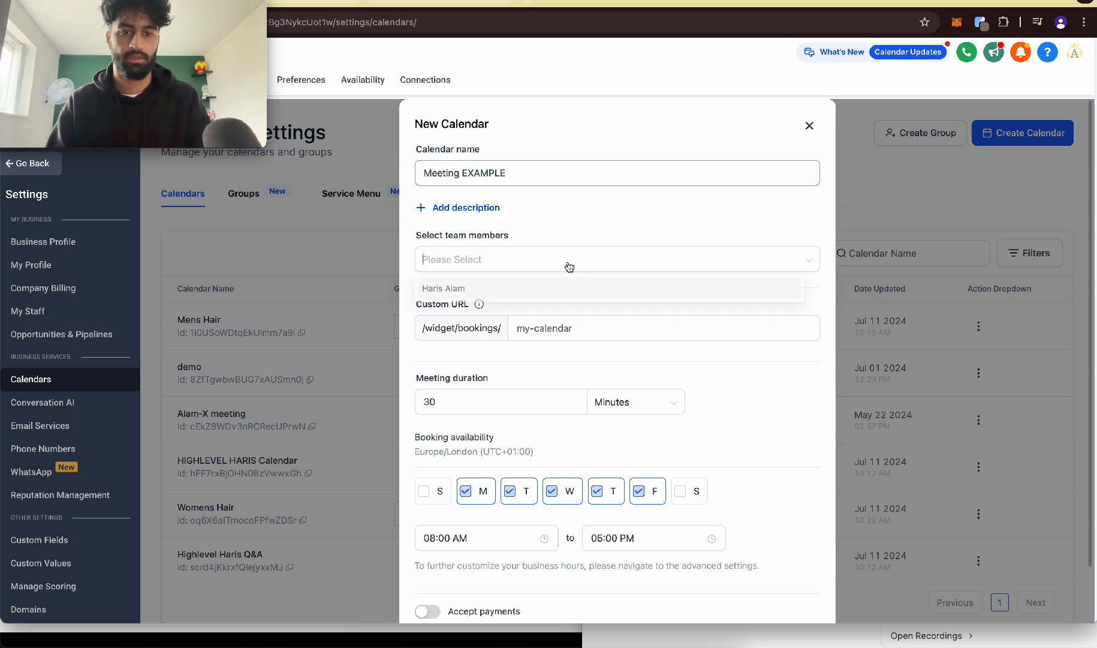
{"action": "left_click", "coordinate": [487, 297]}
{"action": "left_click", "coordinate": [558, 328]}
{"action": "type", "text": "example7585"}
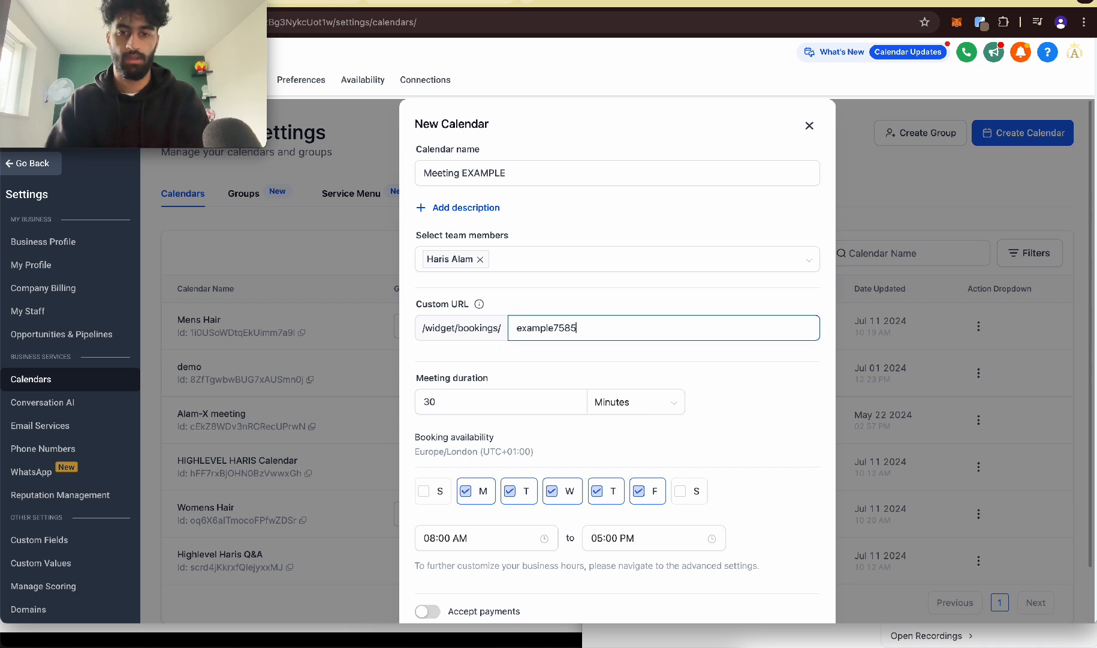
Step: Add Sunday and Saturday to the booking availability and continue to the calendar's advanced settings
{"action": "scroll", "coordinate": [485, 397], "scroll_direction": "down", "scroll_amount": 2}
{"action": "left_click", "coordinate": [424, 423]}
{"action": "left_click", "coordinate": [699, 426]}
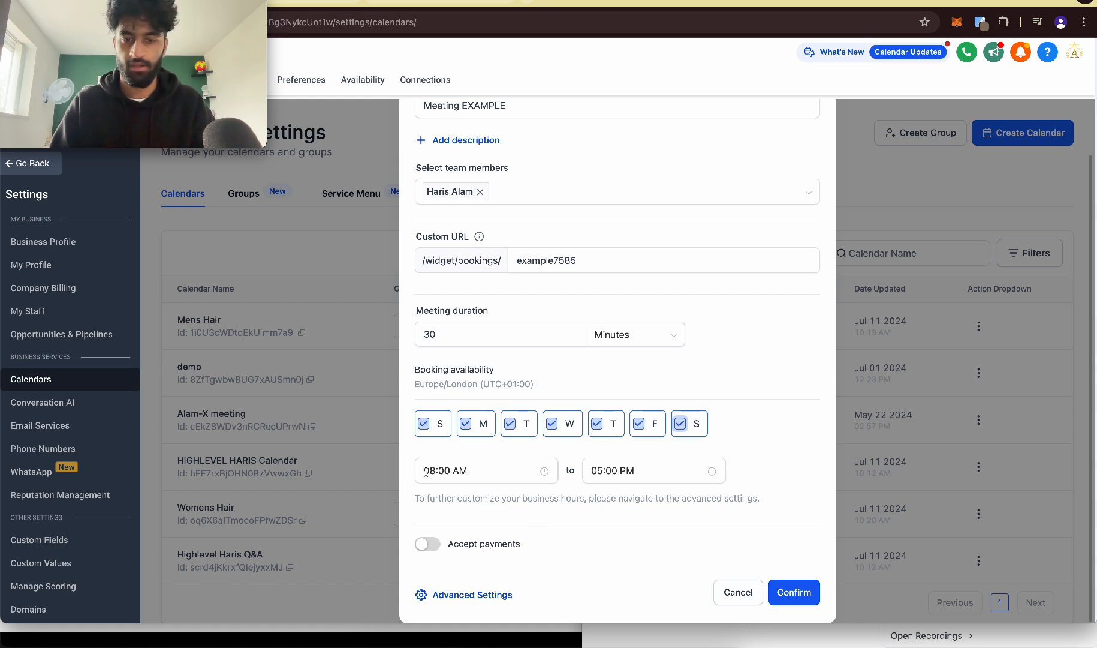
{"action": "left_click", "coordinate": [461, 595]}
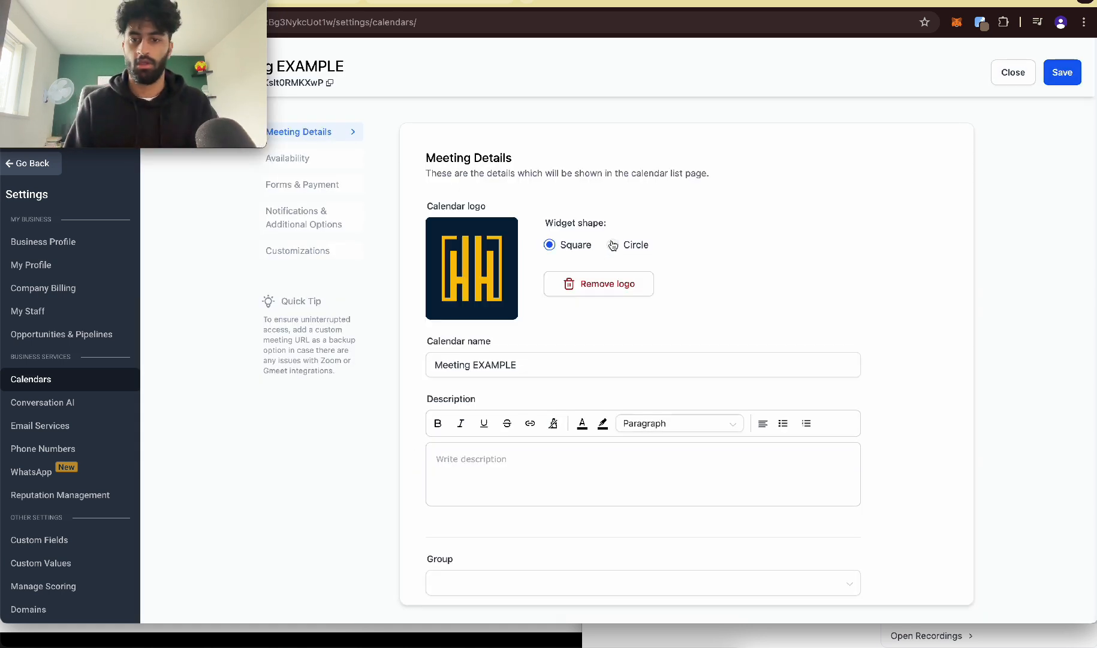
Step: Review the Meeting Details settings from the calendar logo down to the team member's priority and meeting location
{"action": "left_click", "coordinate": [625, 249]}
{"action": "scroll", "coordinate": [706, 307], "scroll_direction": "down", "scroll_amount": 4}
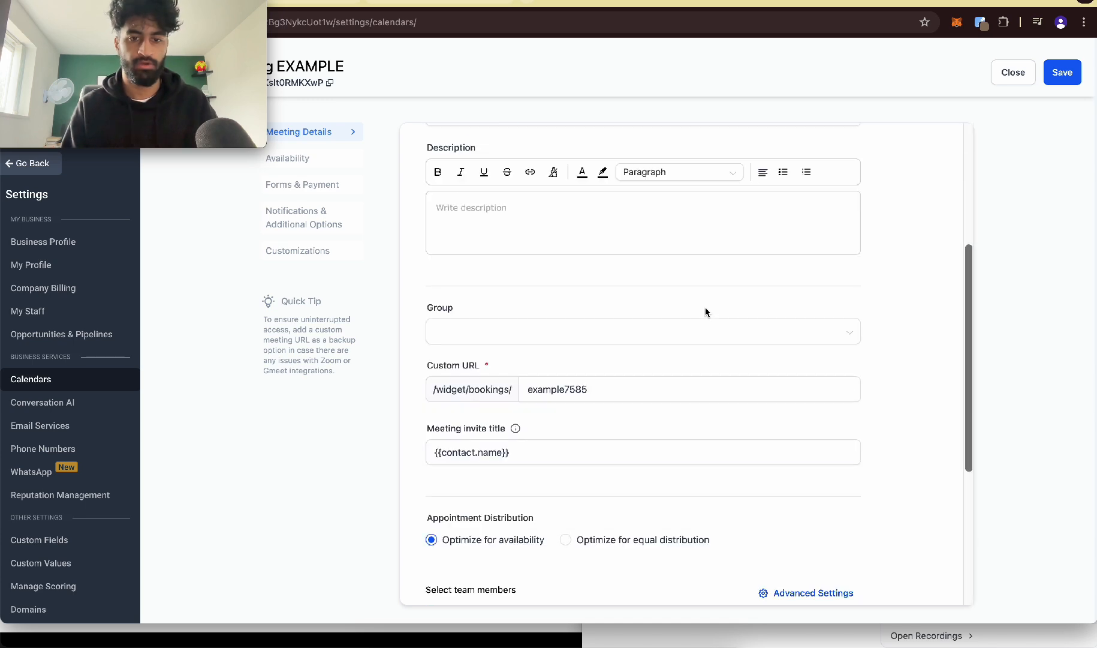
{"action": "scroll", "coordinate": [593, 355], "scroll_direction": "down", "scroll_amount": 2}
{"action": "scroll", "coordinate": [578, 288], "scroll_direction": "down", "scroll_amount": 3}
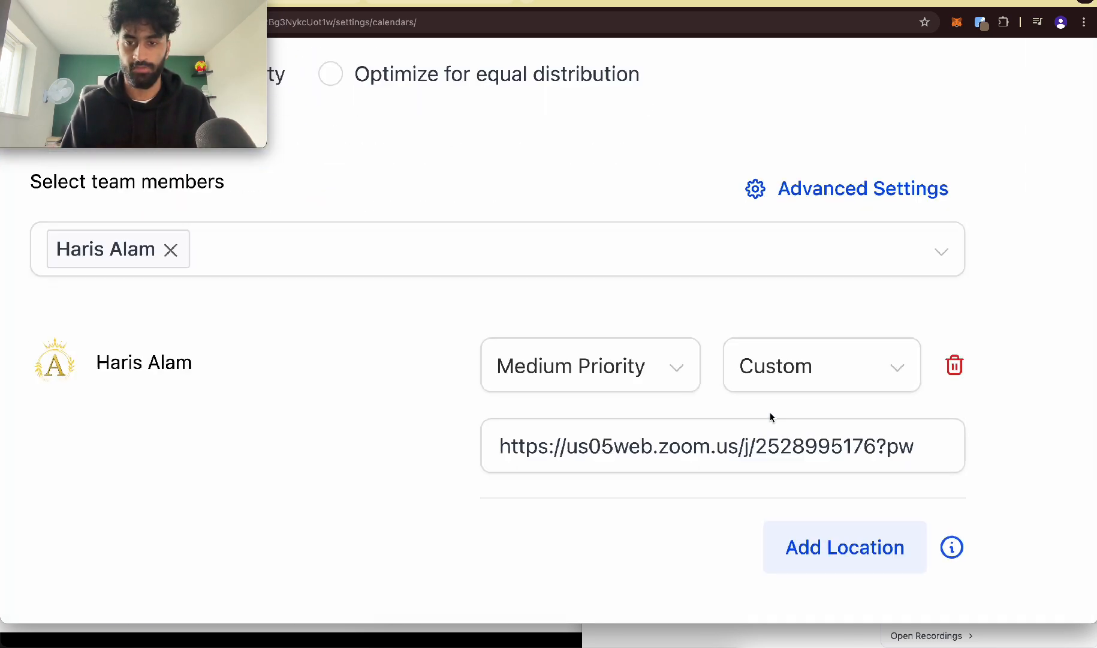
Step: Set the end of Sunday's available hours to 10:00 AM in the calendar's Availability settings
{"action": "left_click", "coordinate": [319, 150]}
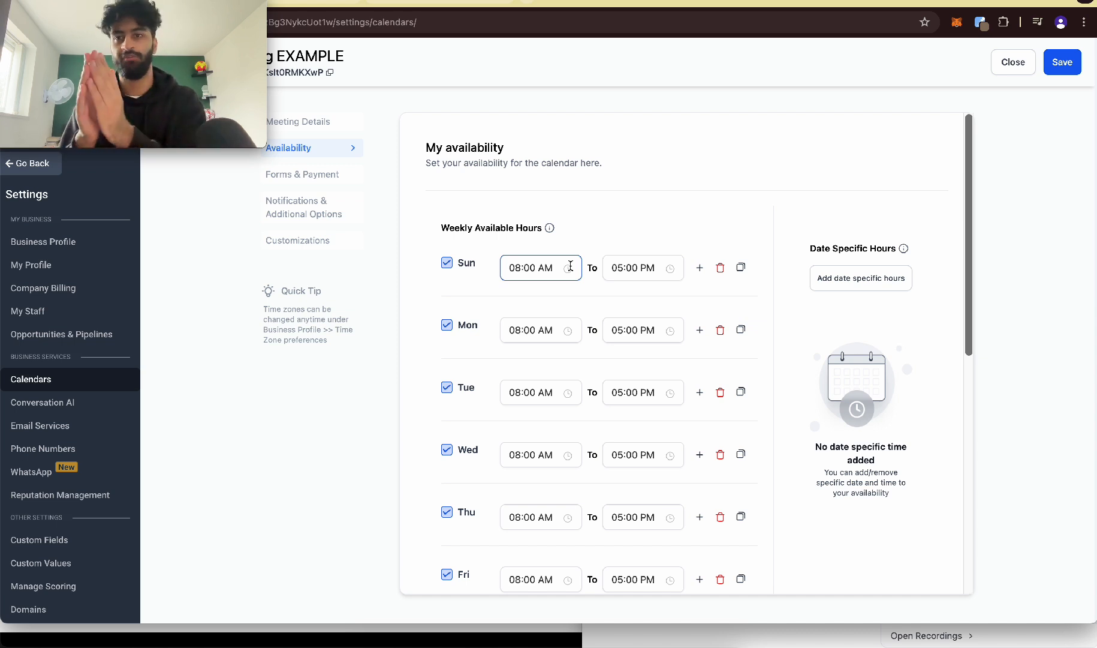
{"action": "left_click", "coordinate": [618, 268]}
{"action": "scroll", "coordinate": [623, 352], "scroll_direction": "down", "scroll_amount": 3}
{"action": "left_click", "coordinate": [620, 327]}
{"action": "scroll", "coordinate": [689, 311], "scroll_direction": "up", "scroll_amount": 1}
{"action": "left_click", "coordinate": [688, 297]}
{"action": "left_click", "coordinate": [655, 434]}
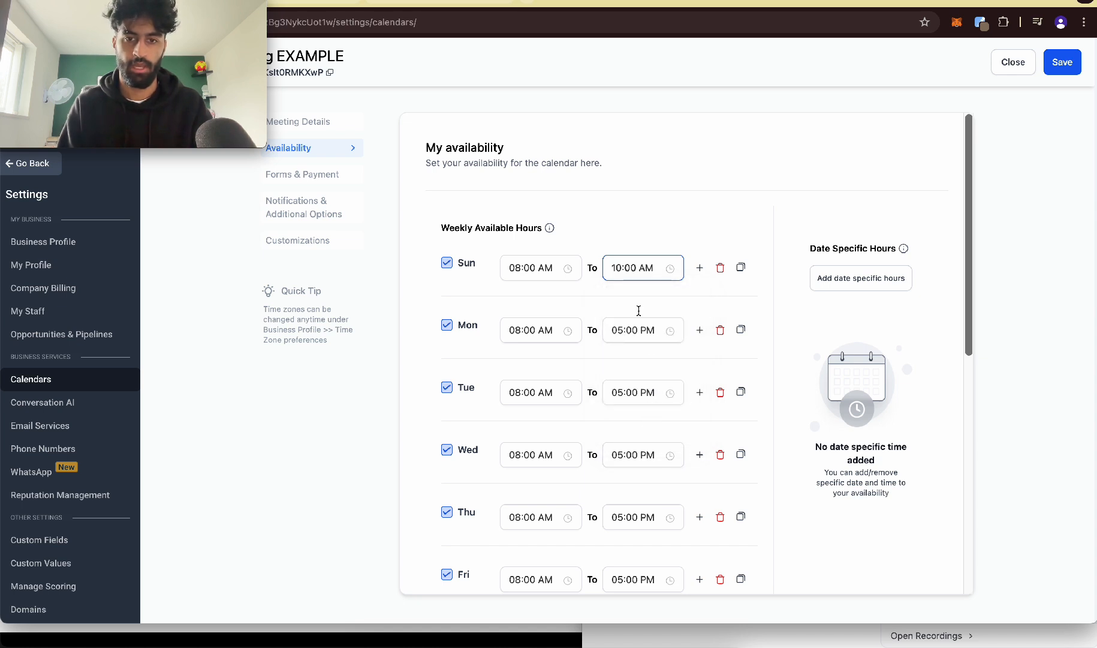
Step: Add a second Sunday time slot running from 12:00 AM to 02:00 PM
{"action": "left_click", "coordinate": [700, 268]}
{"action": "left_click", "coordinate": [525, 299]}
{"action": "scroll", "coordinate": [522, 359], "scroll_direction": "up", "scroll_amount": 3}
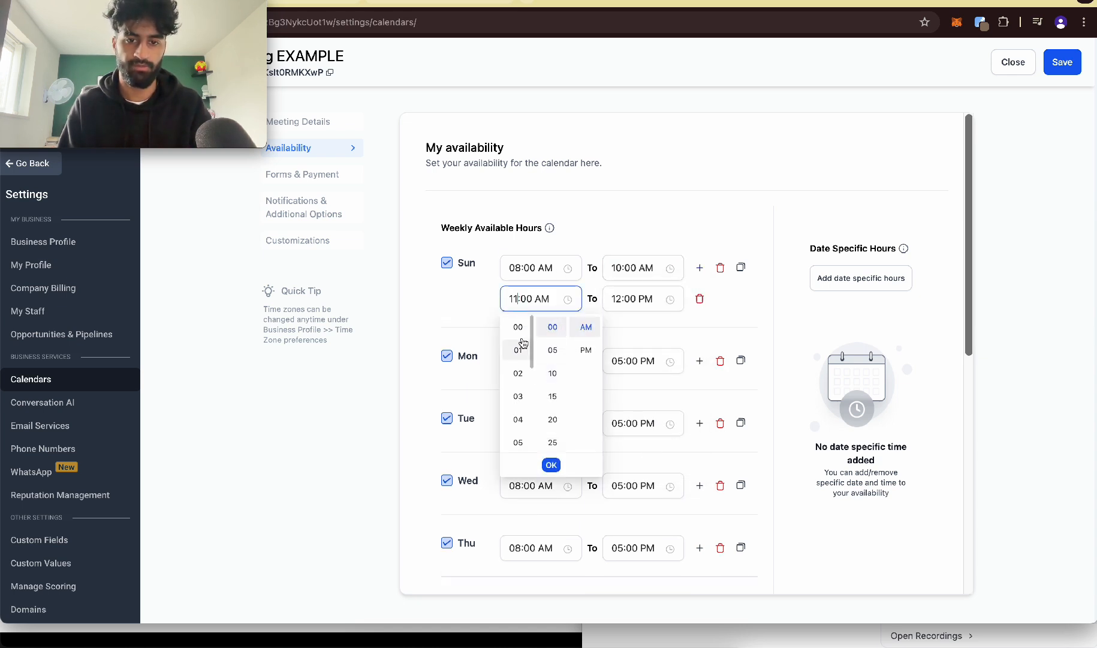
{"action": "left_click", "coordinate": [518, 327]}
{"action": "left_click", "coordinate": [637, 299]}
{"action": "scroll", "coordinate": [620, 392], "scroll_direction": "down", "scroll_amount": 2}
{"action": "scroll", "coordinate": [621, 393], "scroll_direction": "up", "scroll_amount": 2}
{"action": "left_click", "coordinate": [622, 374]}
{"action": "left_click", "coordinate": [654, 465]}
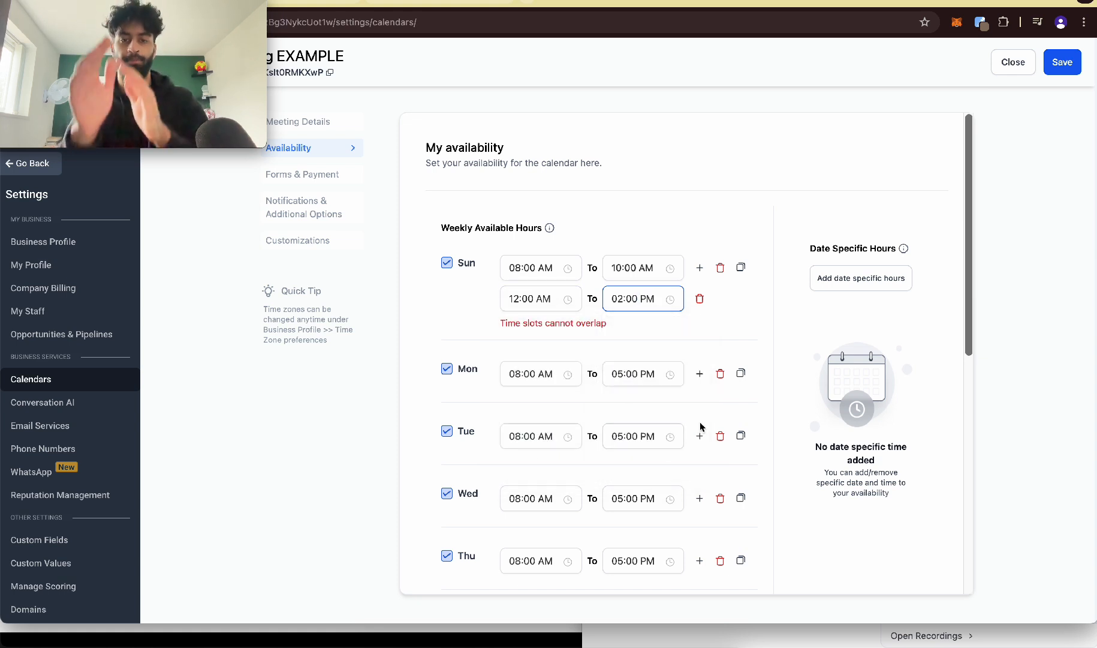
Step: Set the start time of Sunday's second slot to 12:00 PM
{"action": "left_click", "coordinate": [544, 296]}
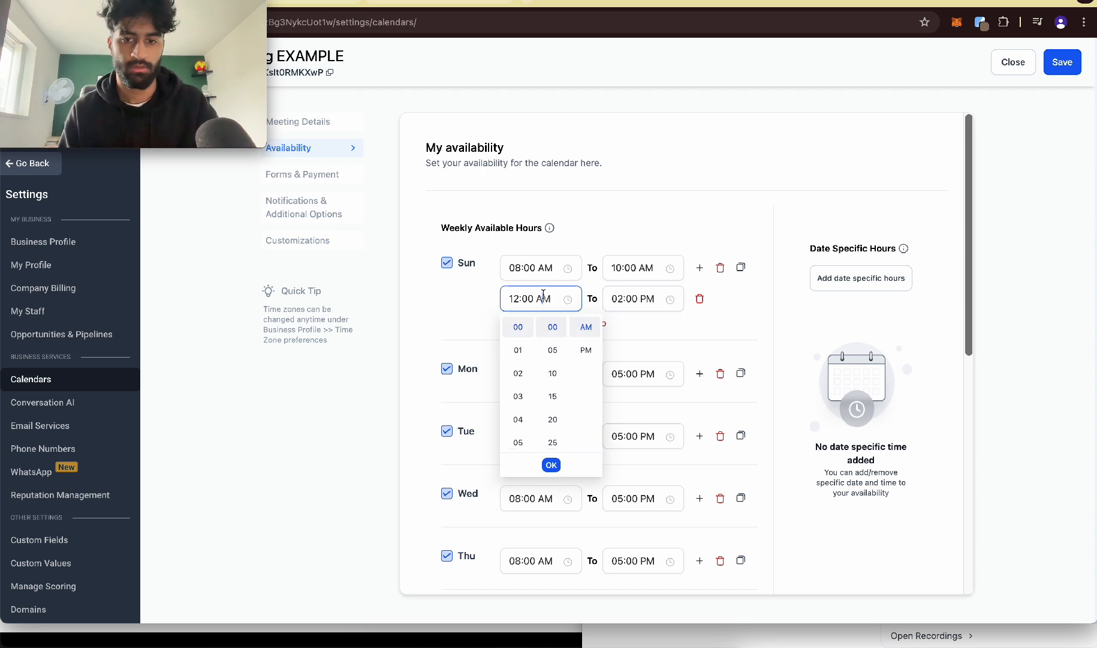
{"action": "left_click", "coordinate": [585, 350]}
{"action": "left_click", "coordinate": [551, 465]}
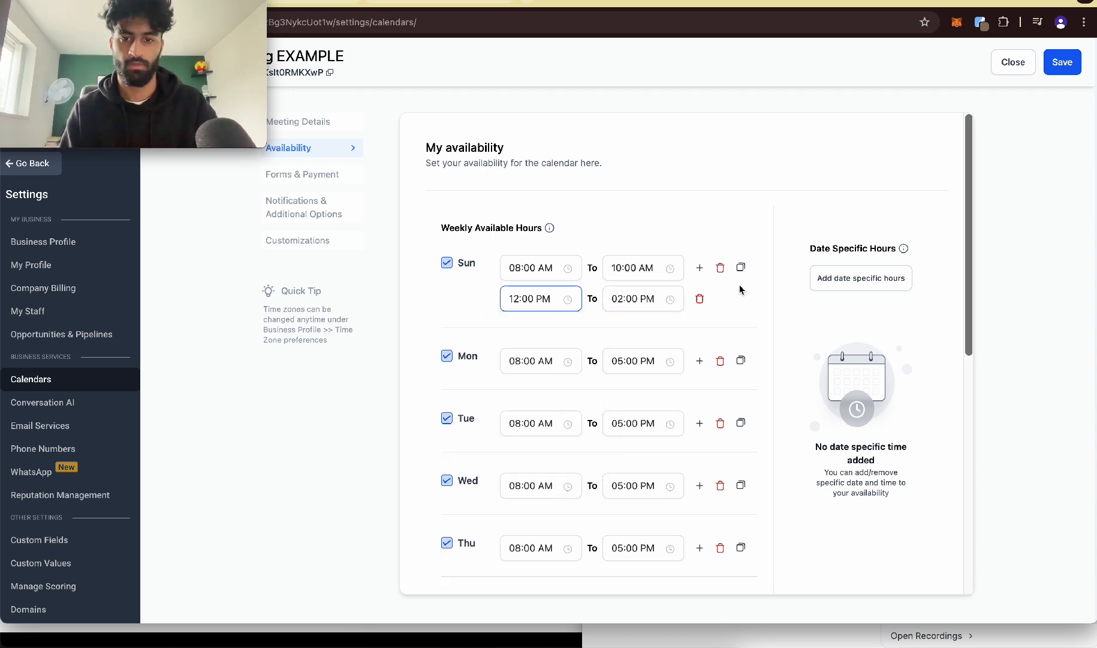
{"action": "left_click", "coordinate": [764, 304]}
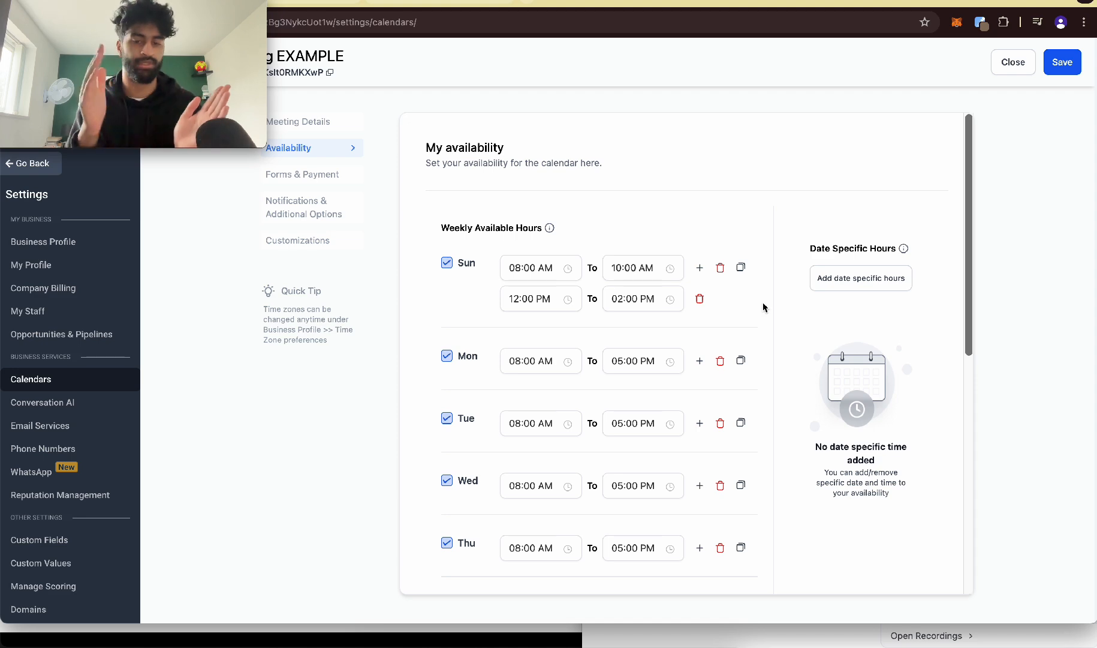
Step: Set the calendar's date range to 14 days in the Availability settings
{"action": "scroll", "coordinate": [763, 307], "scroll_direction": "down", "scroll_amount": 5}
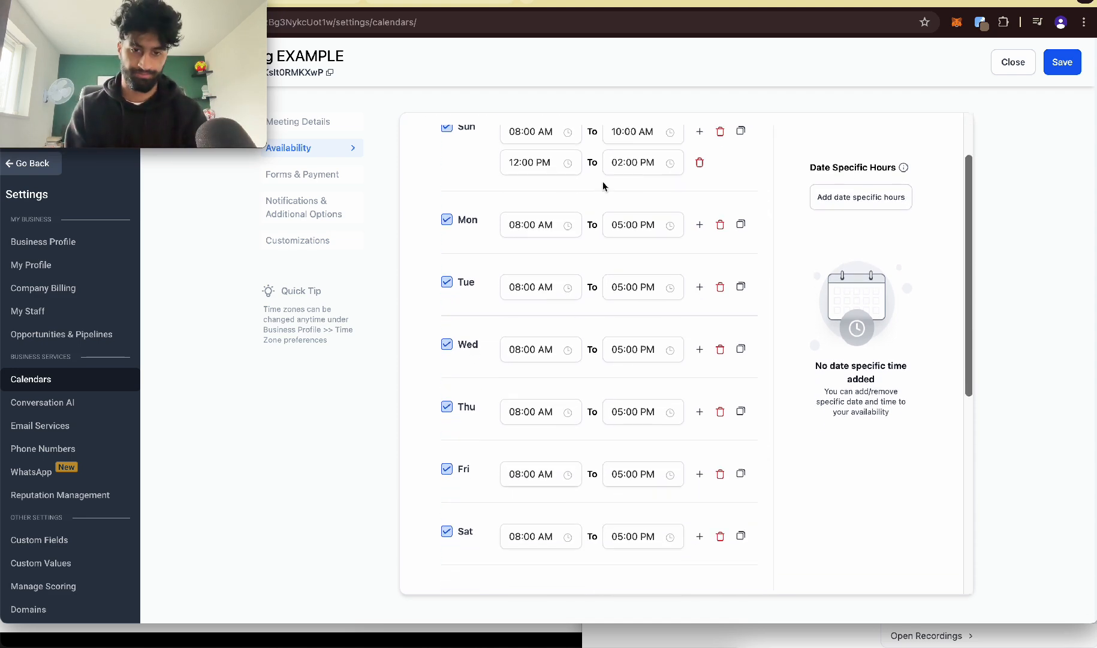
{"action": "scroll", "coordinate": [609, 316], "scroll_direction": "down", "scroll_amount": 6}
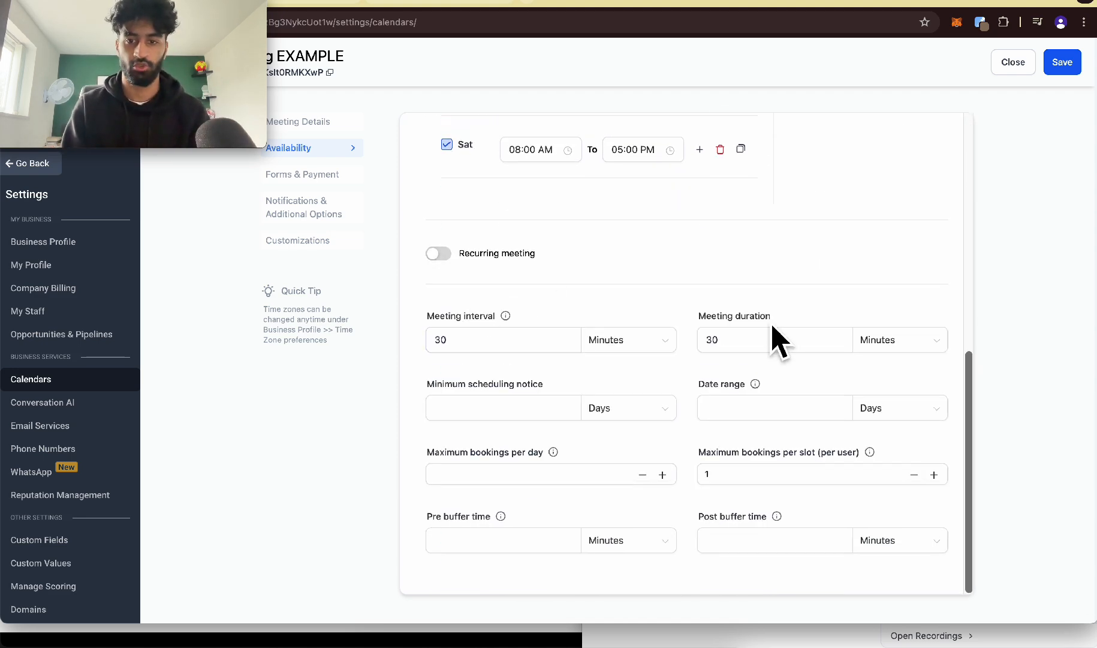
{"action": "scroll", "coordinate": [443, 339], "scroll_direction": "up", "scroll_amount": 5}
{"action": "scroll", "coordinate": [544, 369], "scroll_direction": "right", "scroll_amount": 5}
{"action": "left_click", "coordinate": [693, 341]}
{"action": "left_click", "coordinate": [466, 324]}
{"action": "scroll", "coordinate": [637, 346], "scroll_direction": "down", "scroll_amount": 5}
{"action": "left_click", "coordinate": [672, 419]}
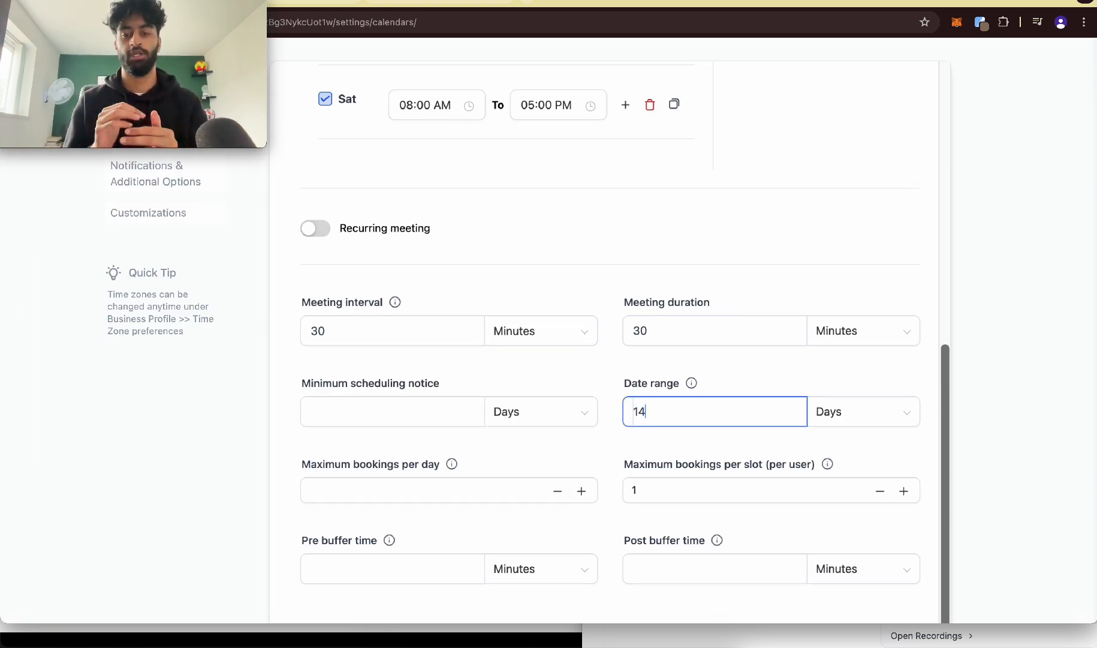
Step: Review the maximum bookings fields and the Forms & Payment, Notifications & Additional Options and Customizations settings of the calendar
{"action": "left_click", "coordinate": [351, 484]}
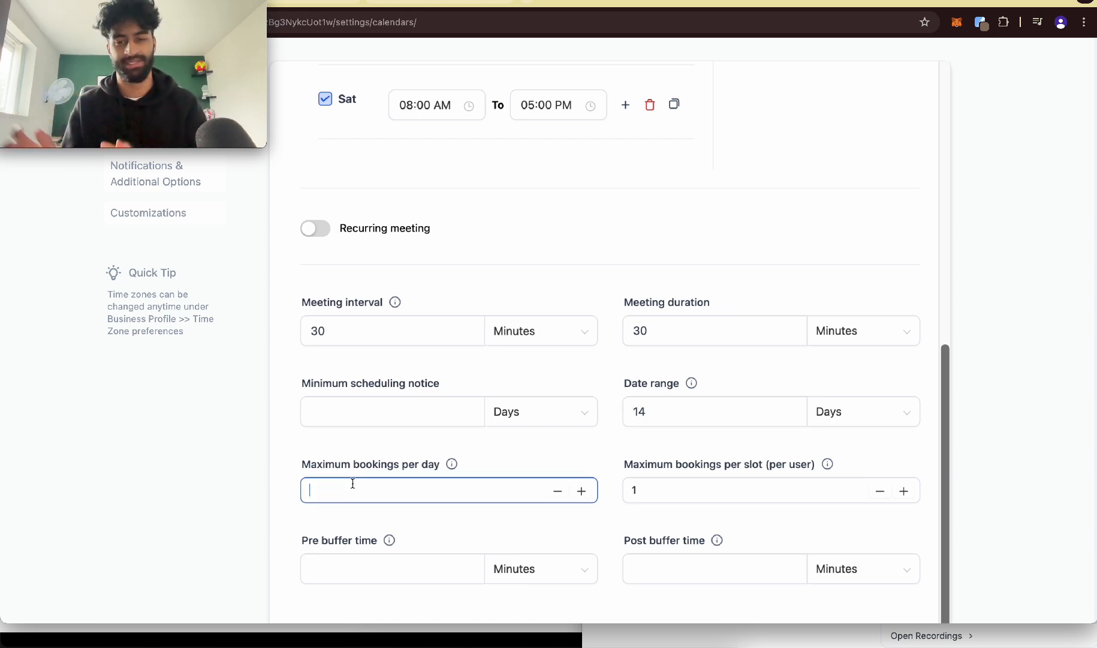
{"action": "left_click", "coordinate": [710, 489]}
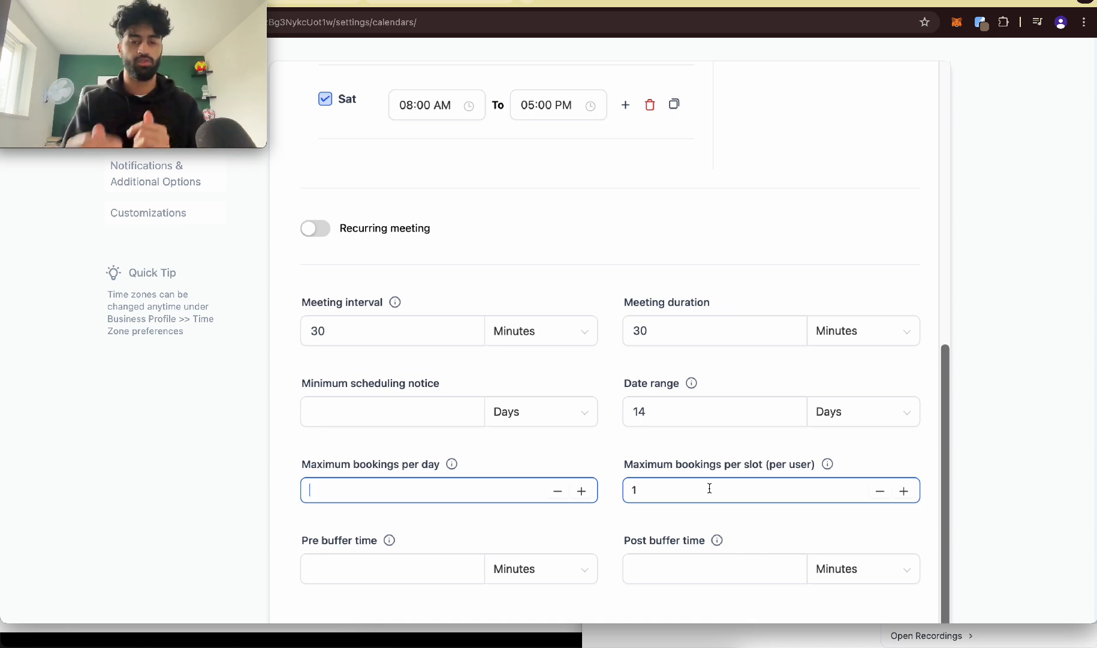
{"action": "scroll", "coordinate": [710, 488], "scroll_direction": "up", "scroll_amount": 5}
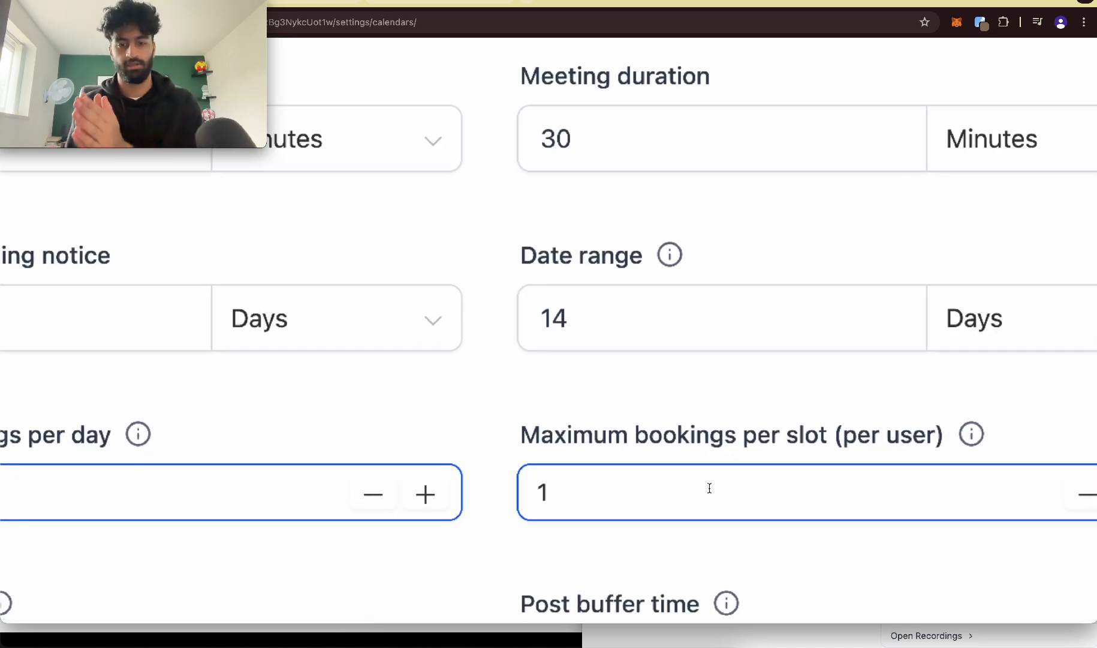
{"action": "scroll", "coordinate": [806, 462], "scroll_direction": "down", "scroll_amount": 5}
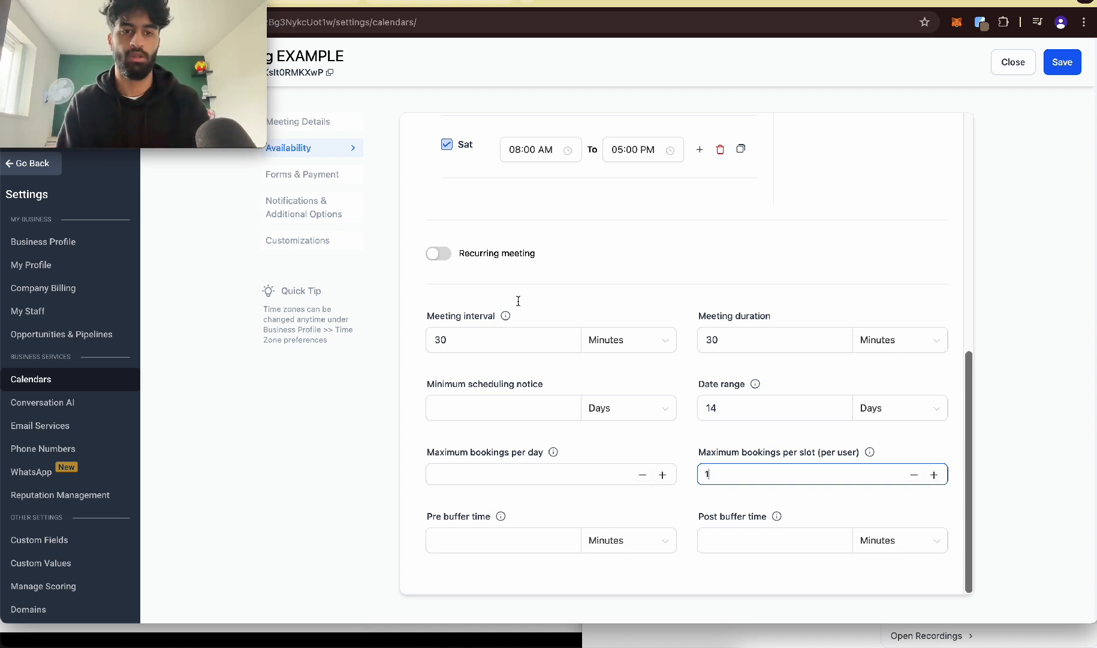
{"action": "left_click", "coordinate": [316, 180]}
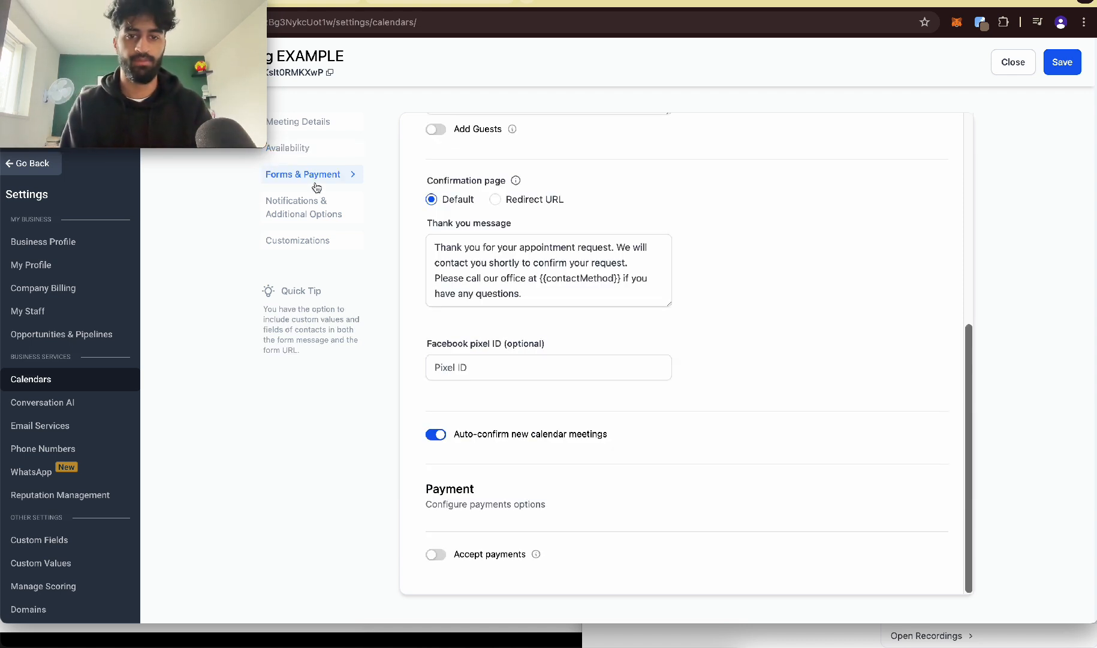
{"action": "left_click", "coordinate": [337, 216]}
{"action": "scroll", "coordinate": [480, 360], "scroll_direction": "down", "scroll_amount": 1}
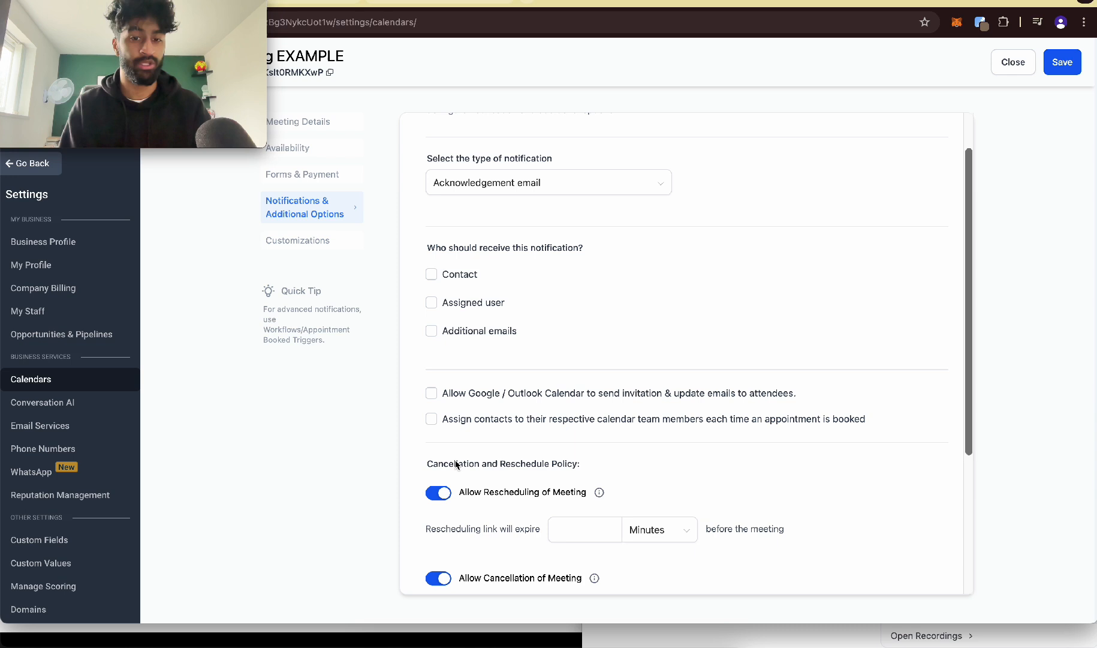
{"action": "left_click", "coordinate": [299, 244]}
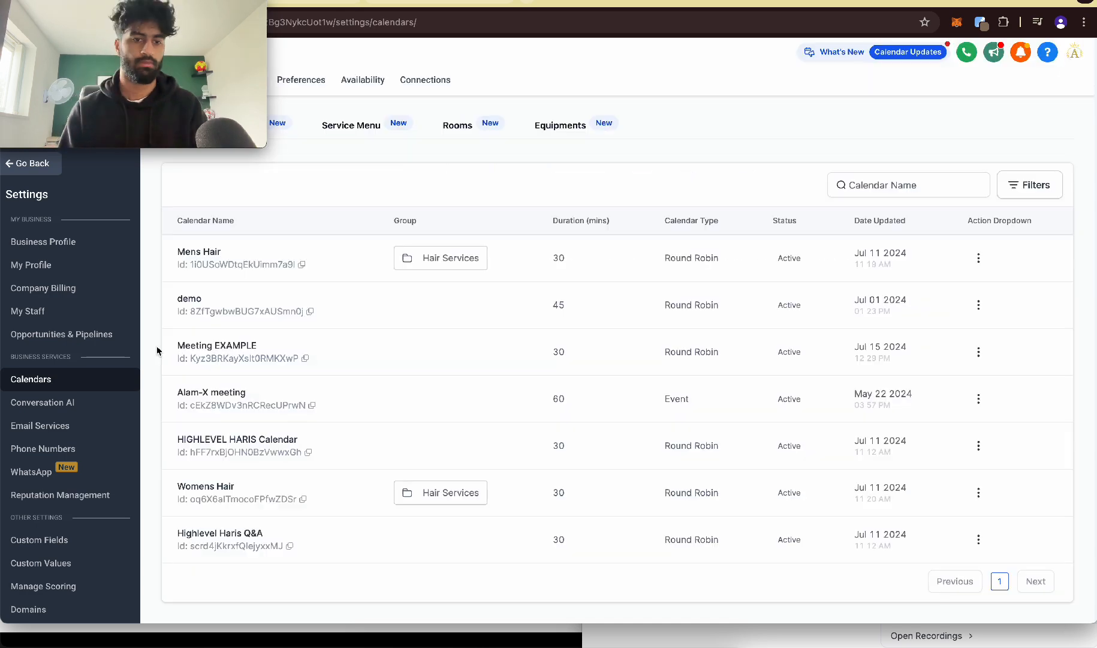
Step: Copy the permanent link of the Meeting EXAMPLE calendar from the calendar list
{"action": "scroll", "coordinate": [157, 346], "scroll_direction": "up", "scroll_amount": 5}
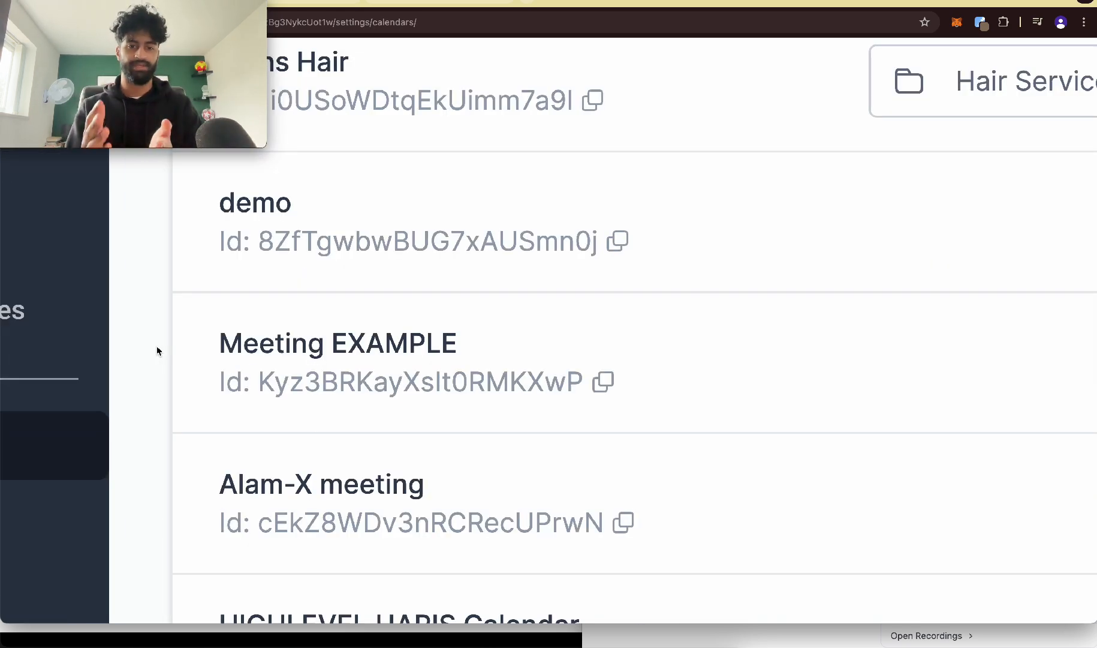
{"action": "scroll", "coordinate": [157, 348], "scroll_direction": "down", "scroll_amount": 5}
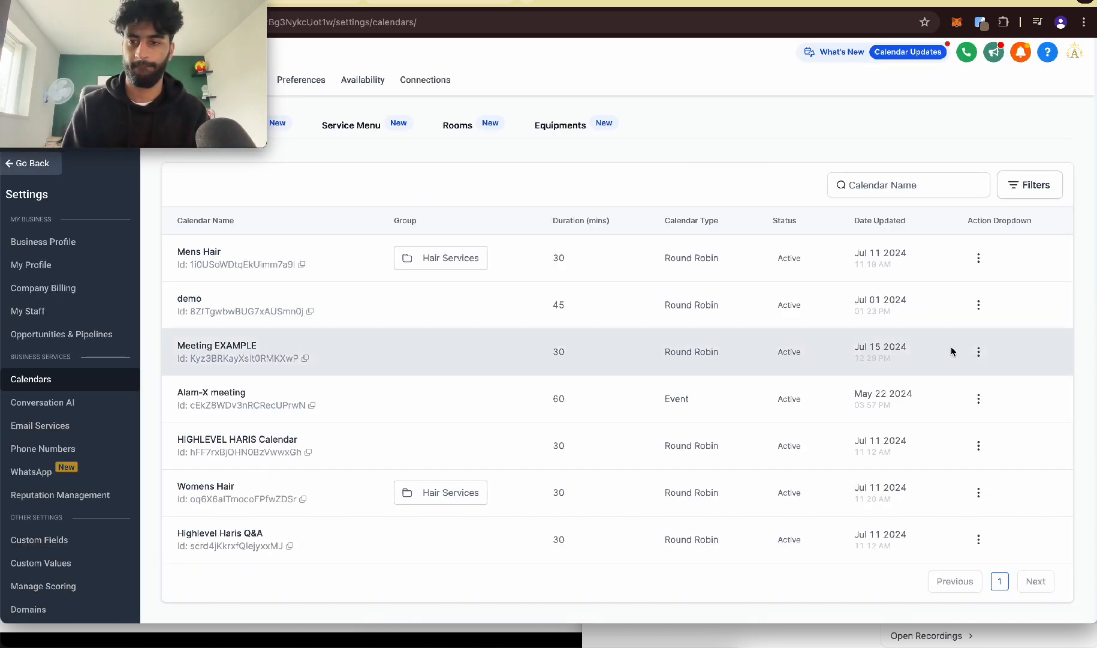
{"action": "left_click", "coordinate": [979, 351]}
{"action": "left_click", "coordinate": [977, 262]}
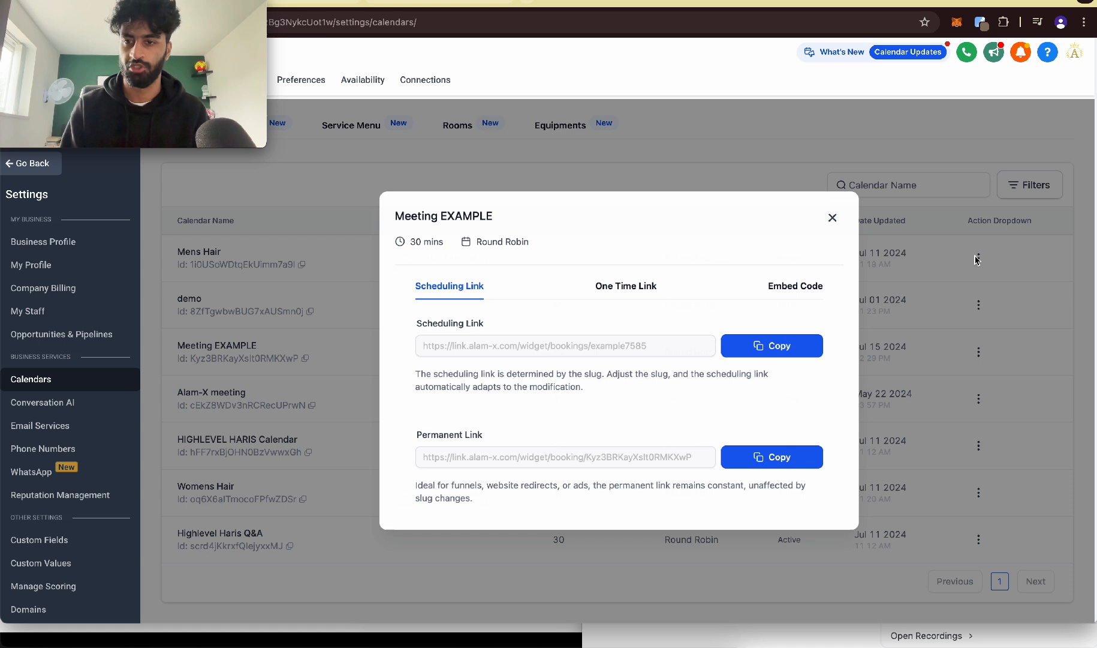
{"action": "left_click", "coordinate": [740, 459]}
Step: Check the Meeting EXAMPLE booking page in a separate browser tab using the copied link, and close it again
{"action": "left_click", "coordinate": [528, 5]}
{"action": "key", "text": "super+v"}
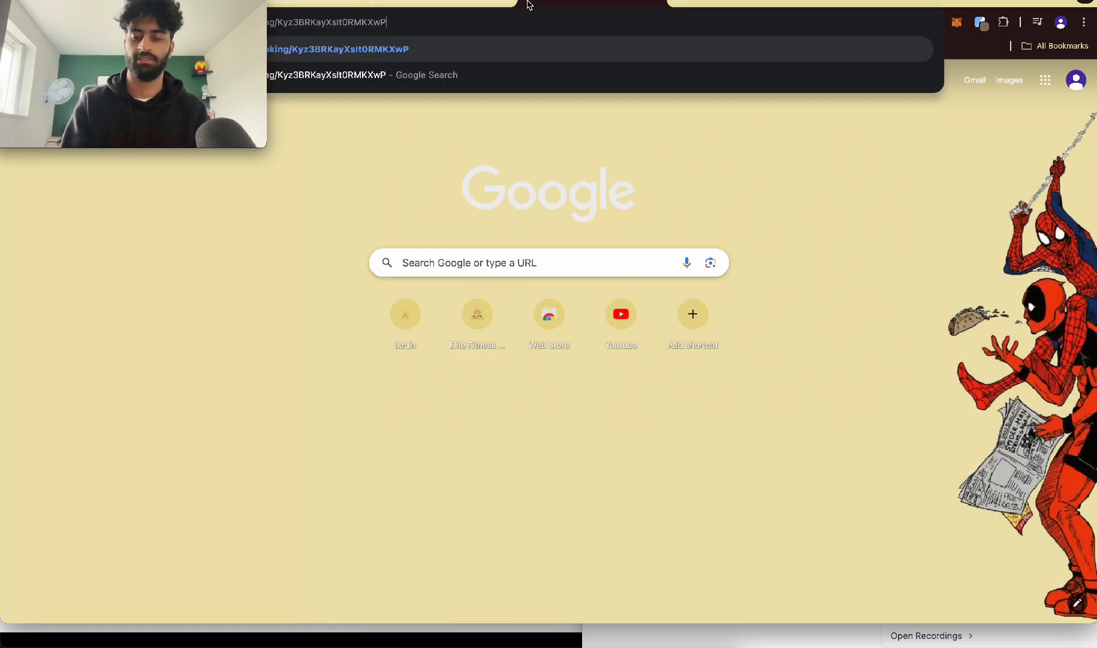
{"action": "key", "text": "Return"}
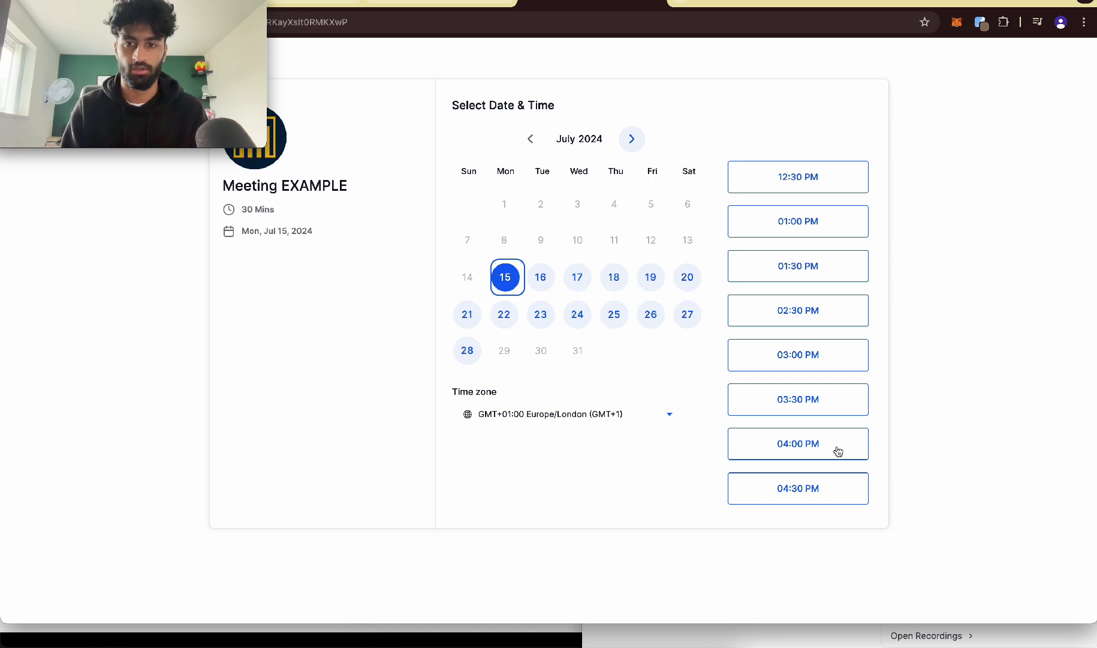
{"action": "key", "text": "super+w"}
{"action": "left_click", "coordinate": [829, 221]}
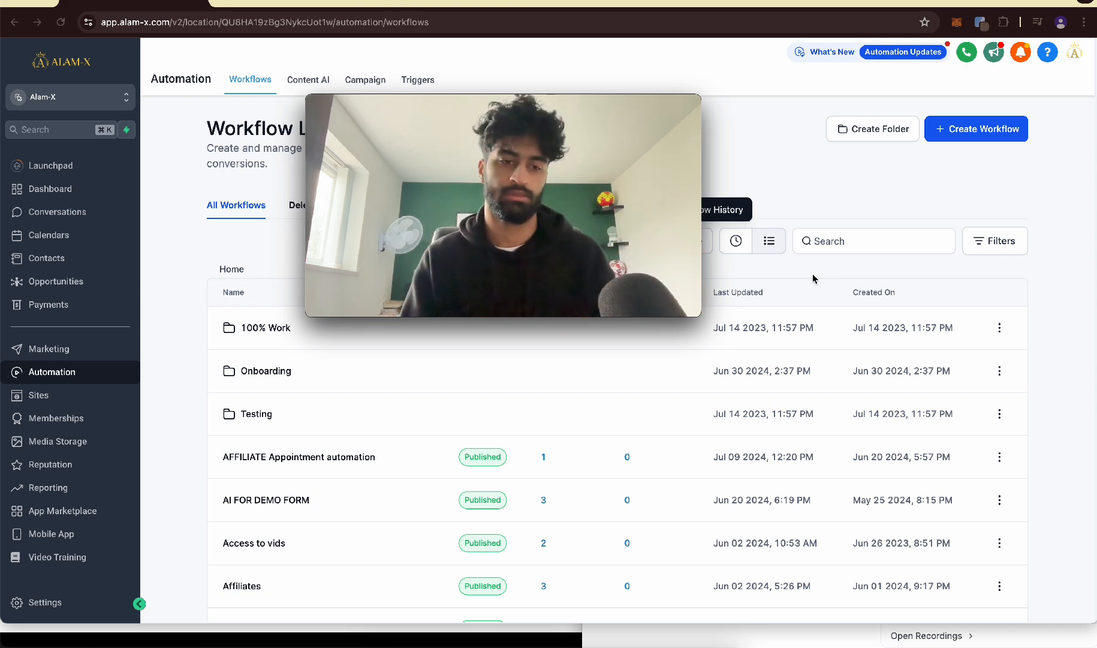
Step: Create a new automation workflow and name it EXAMPLE
{"action": "left_click", "coordinate": [992, 129]}
{"action": "left_click", "coordinate": [971, 180]}
{"action": "double_click", "coordinate": [522, 54]}
{"action": "key", "text": "super+a"}
{"action": "type", "text": "EXAMPLE"}
Step: Choose Customer Booked Appointment as the workflow's trigger
{"action": "left_click", "coordinate": [573, 148]}
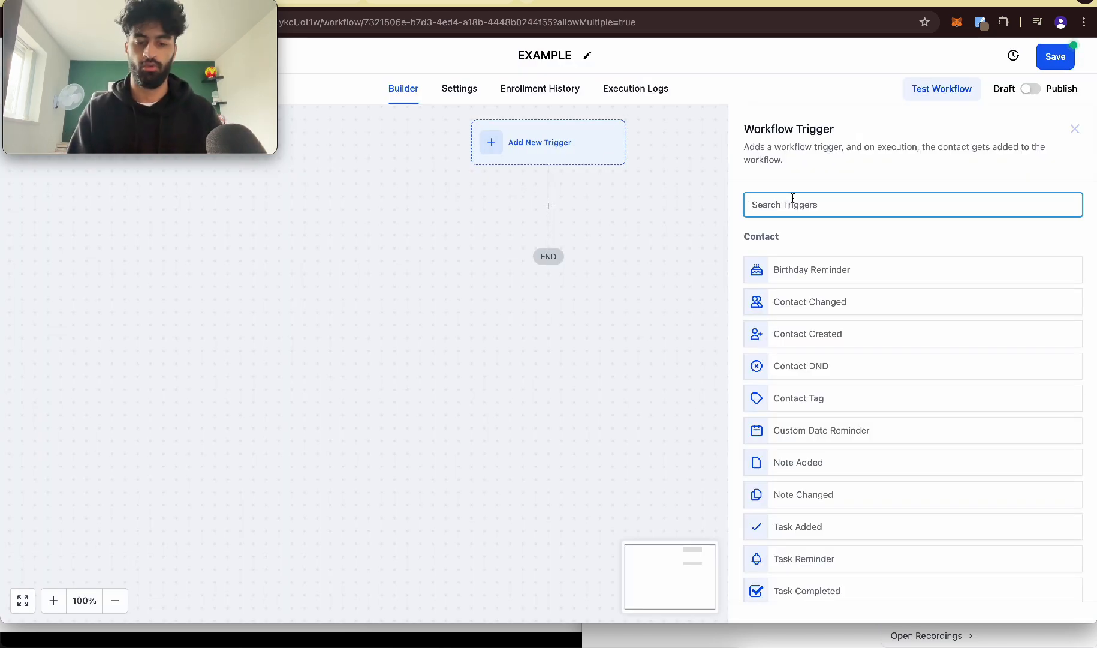
{"action": "type", "text": "APP"}
{"action": "left_click", "coordinate": [809, 301]}
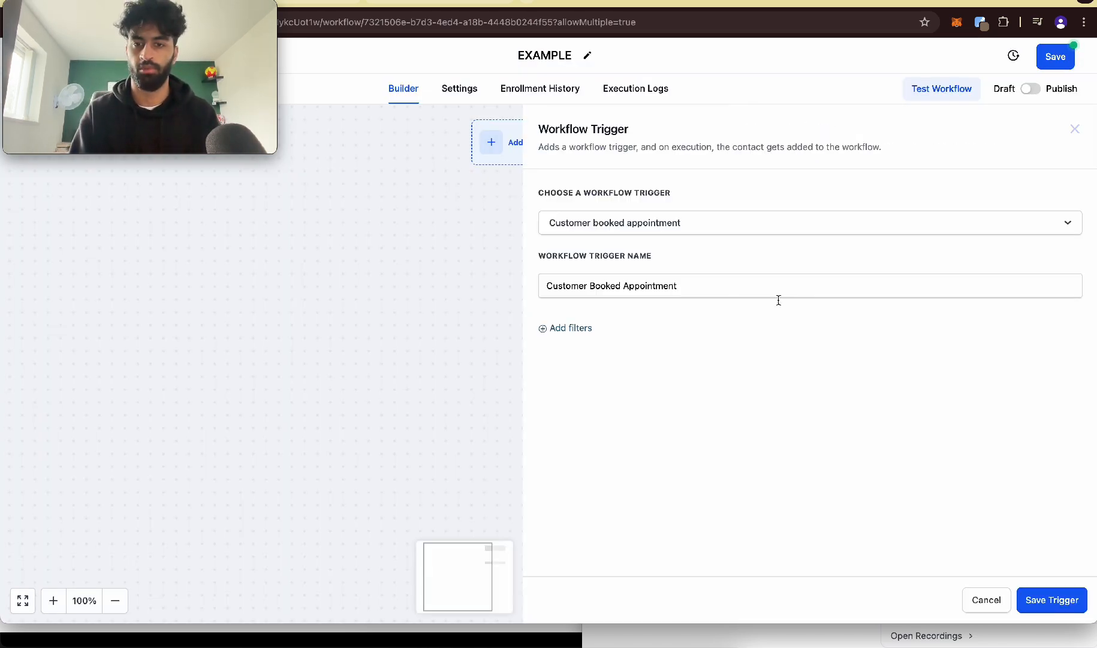
Step: Filter the trigger to appointments in the Meeting EXAMPLE calendar and save it
{"action": "left_click", "coordinate": [589, 348]}
{"action": "left_click", "coordinate": [586, 456]}
{"action": "left_click", "coordinate": [912, 338]}
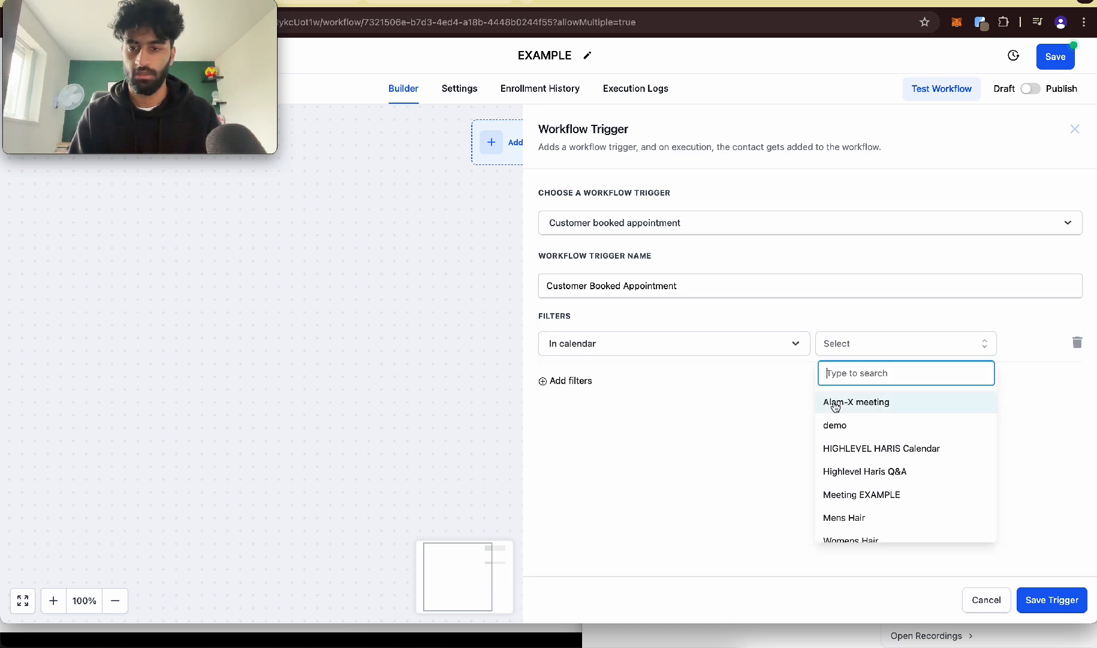
{"action": "scroll", "coordinate": [873, 432], "scroll_direction": "down", "scroll_amount": 1}
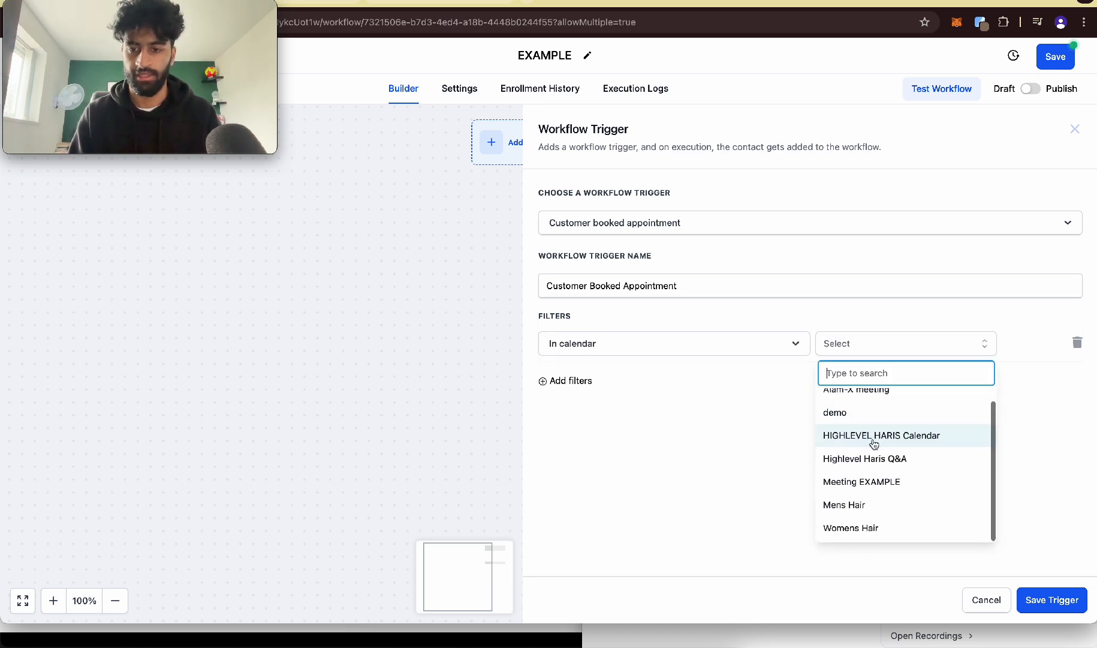
{"action": "left_click", "coordinate": [889, 486]}
{"action": "left_click", "coordinate": [1052, 601]}
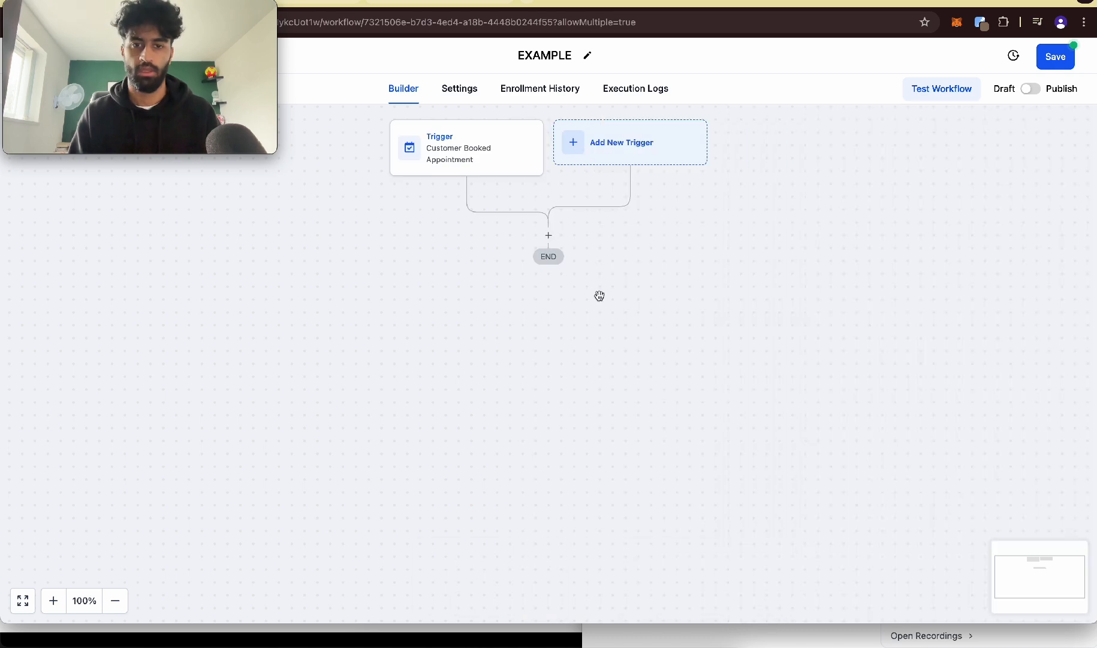
Step: Add a Send Internal Notification action after the trigger and set its type to Notification
{"action": "left_click", "coordinate": [548, 237]}
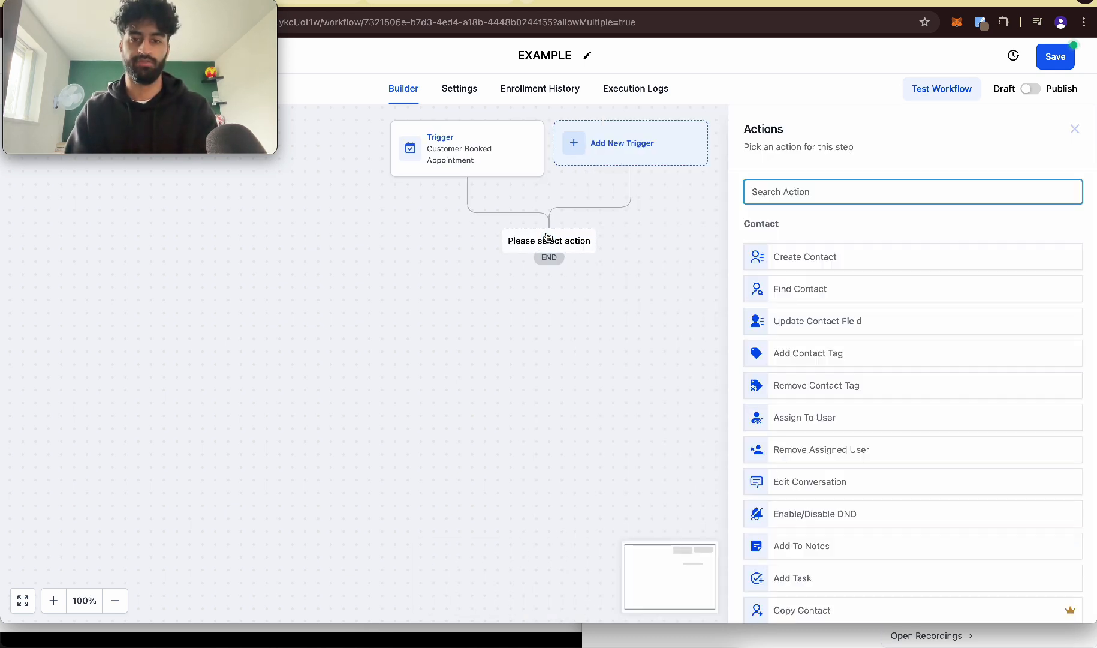
{"action": "type", "text": "INTYER"}
{"action": "key", "text": "BackSpace"}
{"action": "type", "text": "ER"}
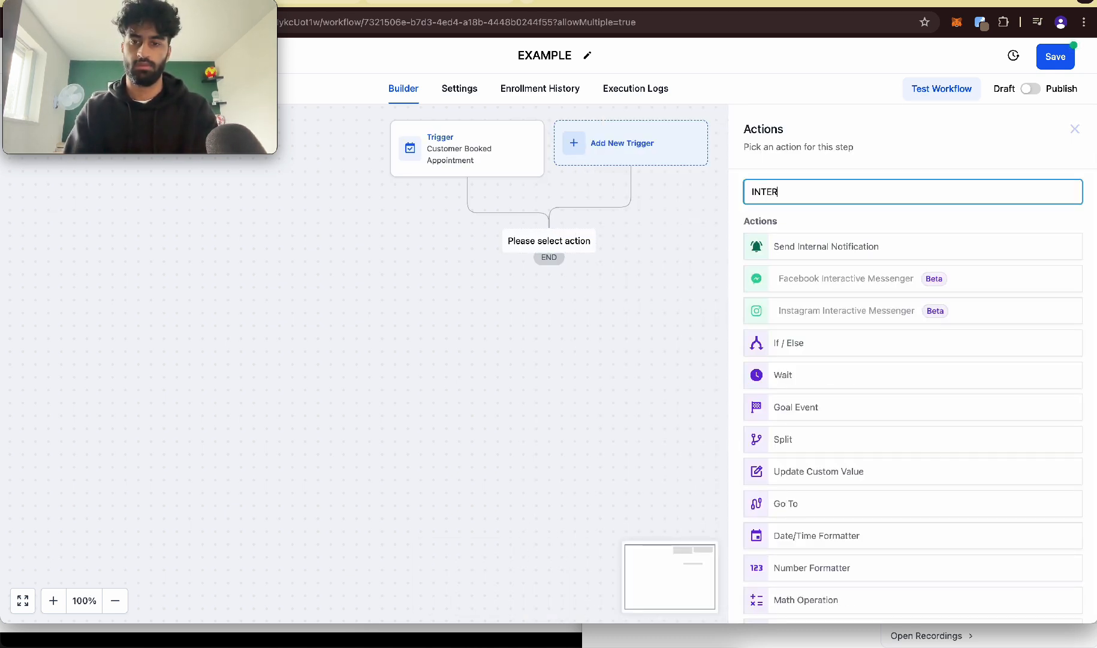
{"action": "left_click", "coordinate": [859, 251]}
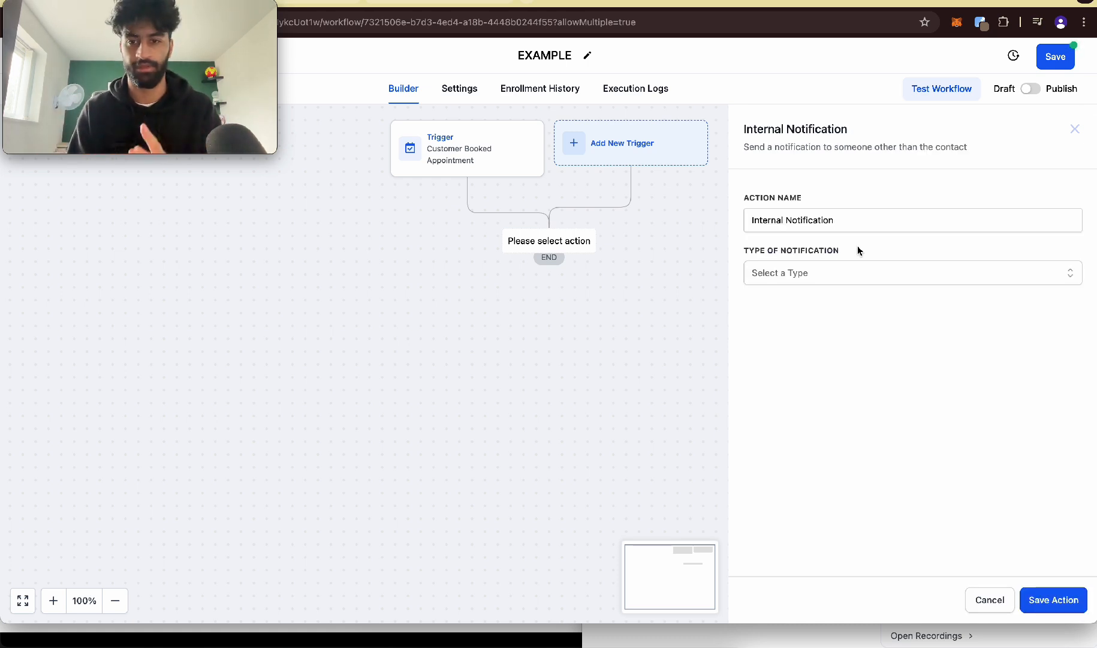
{"action": "left_click", "coordinate": [807, 271]}
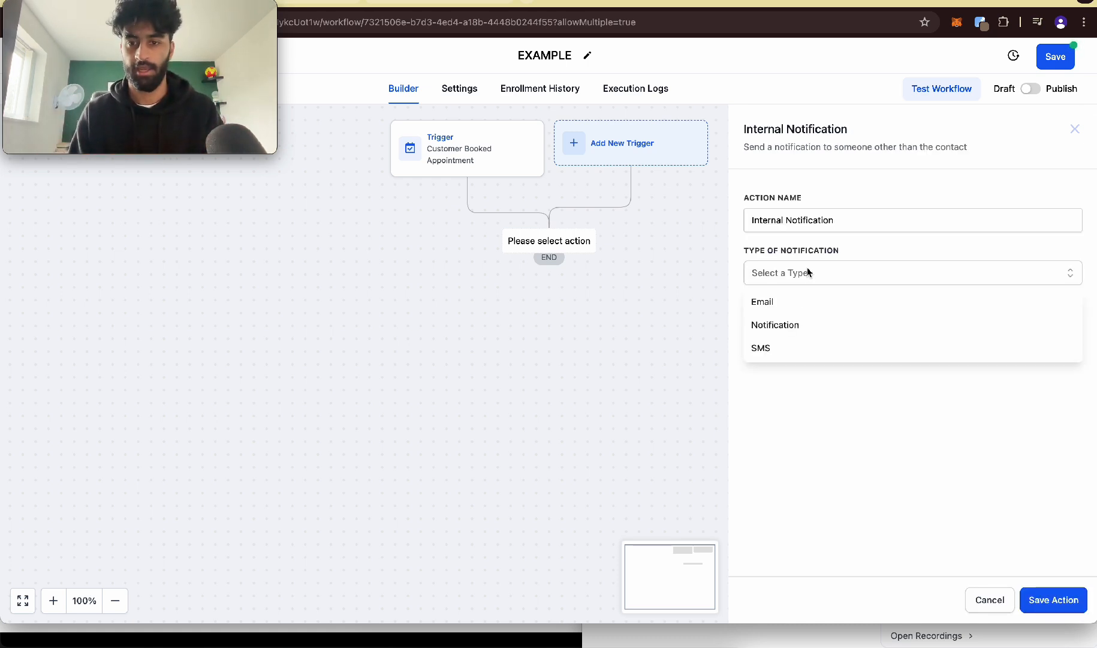
{"action": "left_click", "coordinate": [781, 329]}
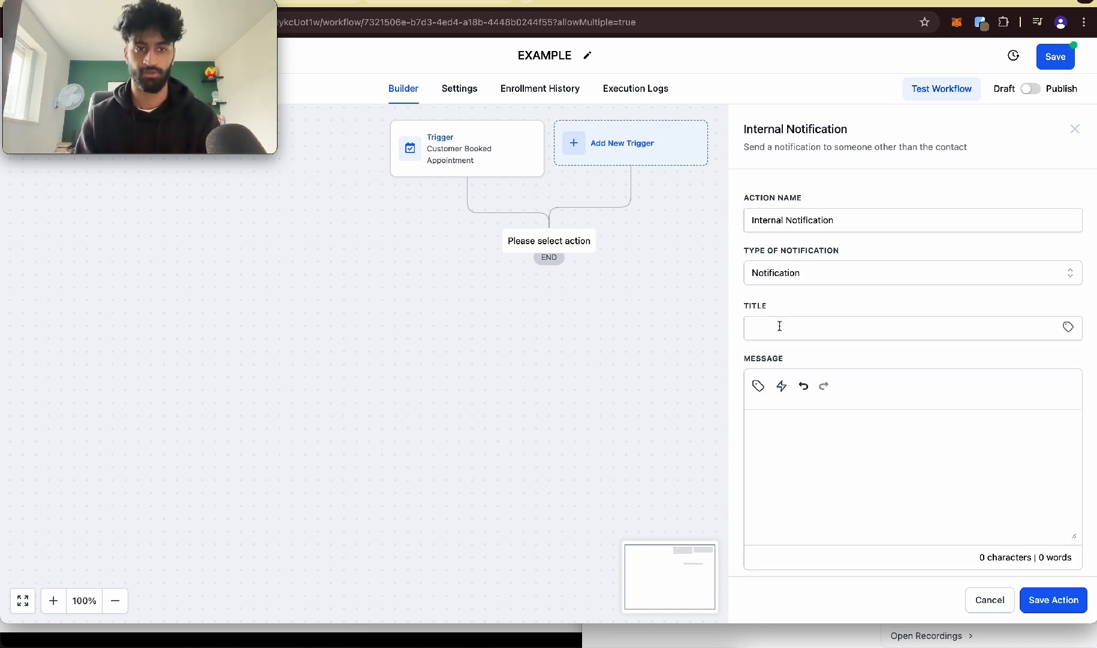
Step: Give the notification the title "{{contact.name}} has booked a meeting with you", using the contact's full name custom value
{"action": "left_click", "coordinate": [1041, 325]}
{"action": "left_click", "coordinate": [1067, 328]}
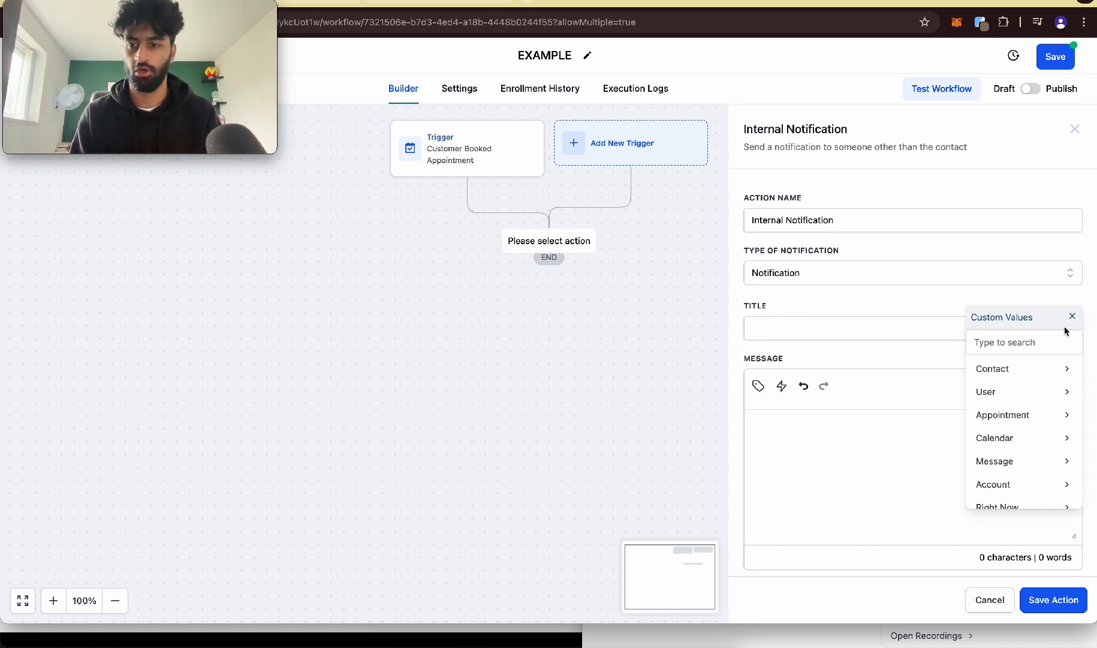
{"action": "left_click", "coordinate": [1019, 373]}
{"action": "left_click", "coordinate": [1052, 371]}
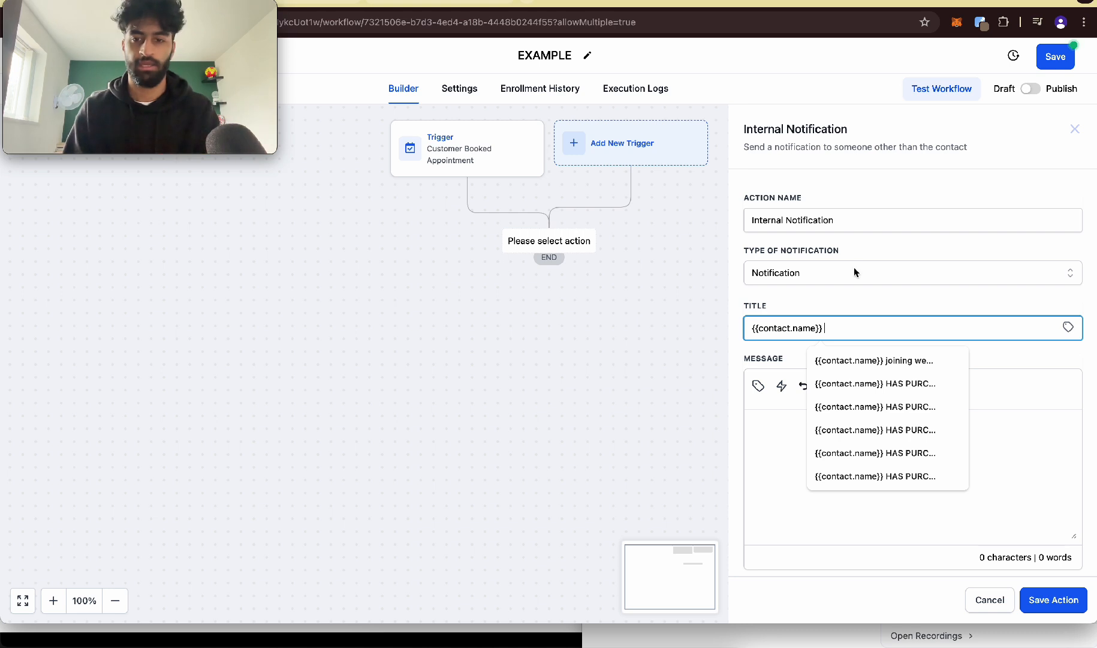
{"action": "type", "text": "has booked a meeting w"}
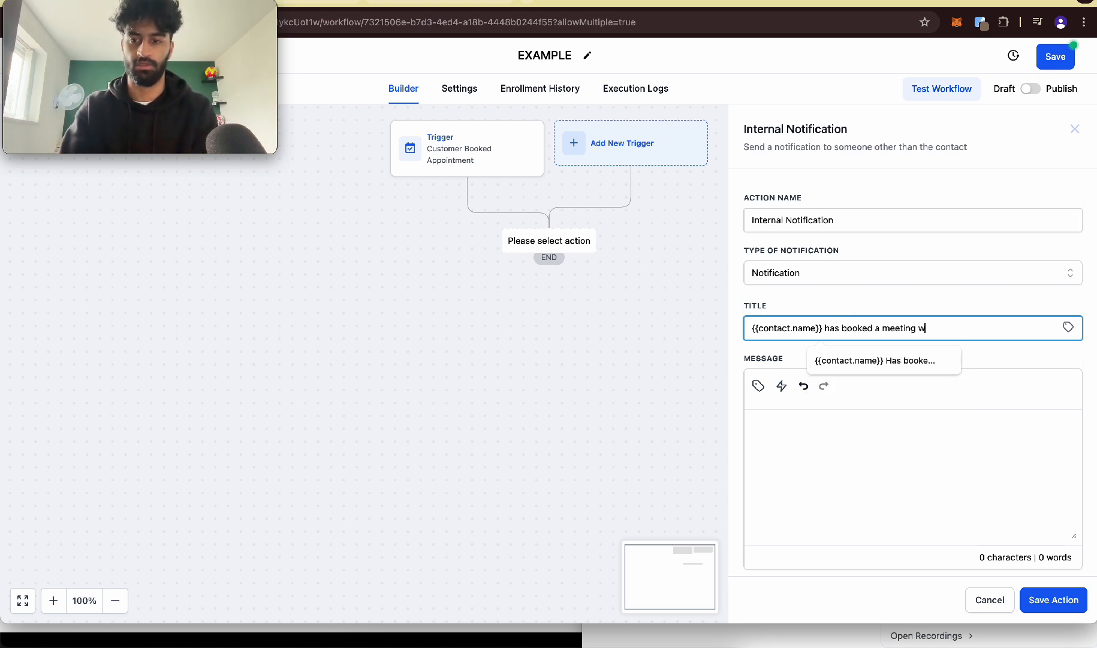
{"action": "type", "text": "ith you"}
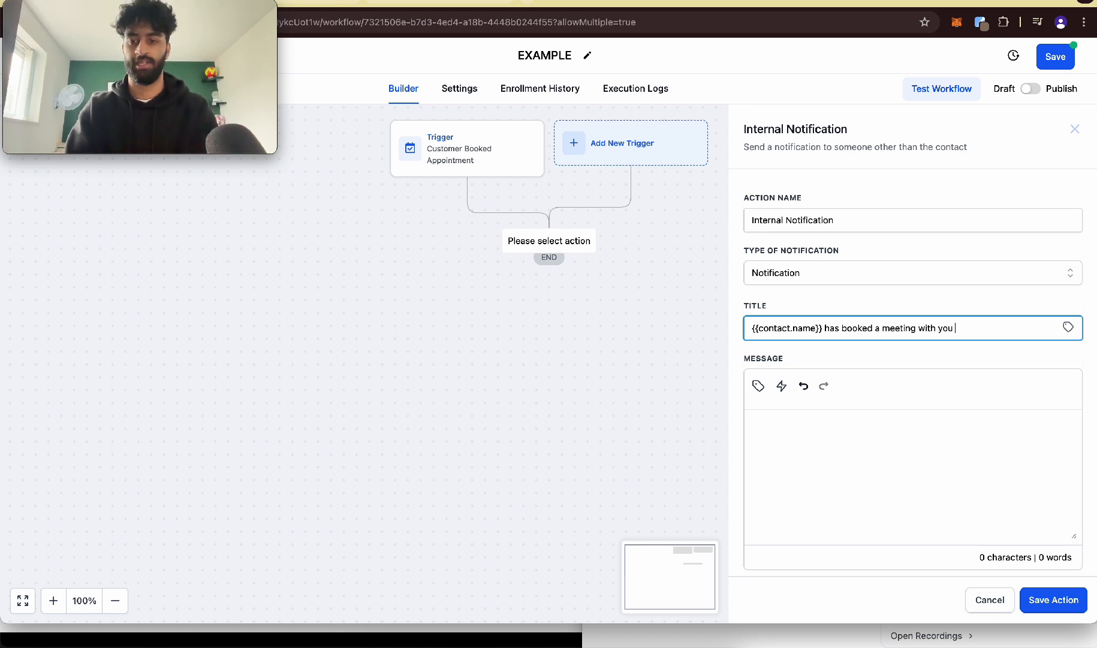
Step: Write the notification message "{{contact.name}} has booked a meeting at", using the contact's full name custom value
{"action": "left_click", "coordinate": [803, 433]}
{"action": "left_click", "coordinate": [757, 390]}
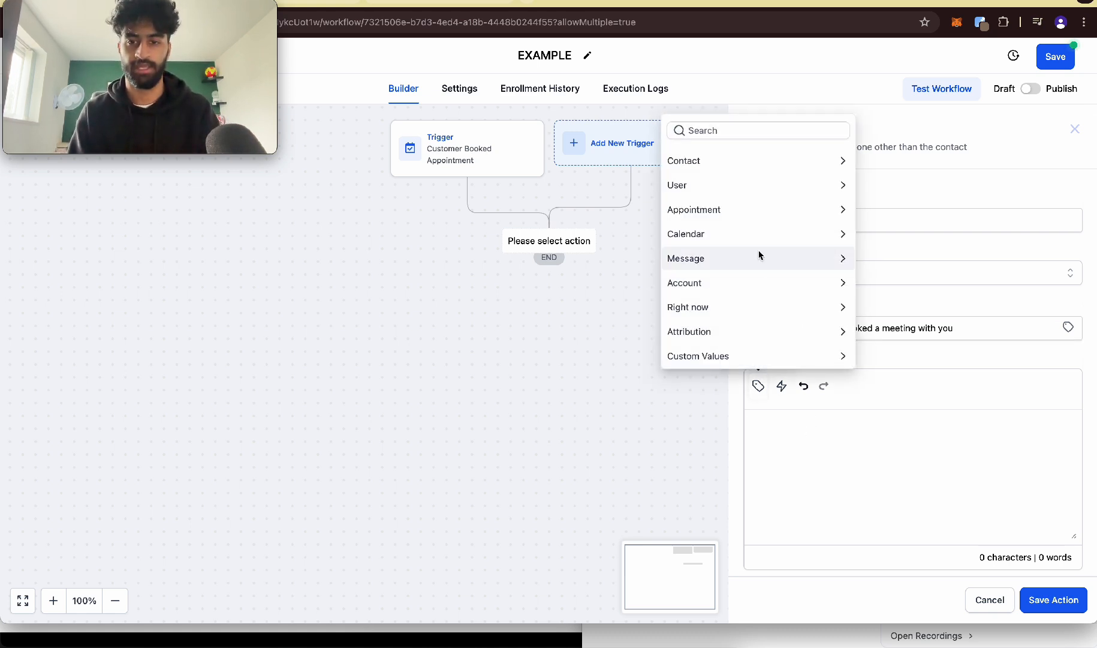
{"action": "left_click", "coordinate": [745, 161]}
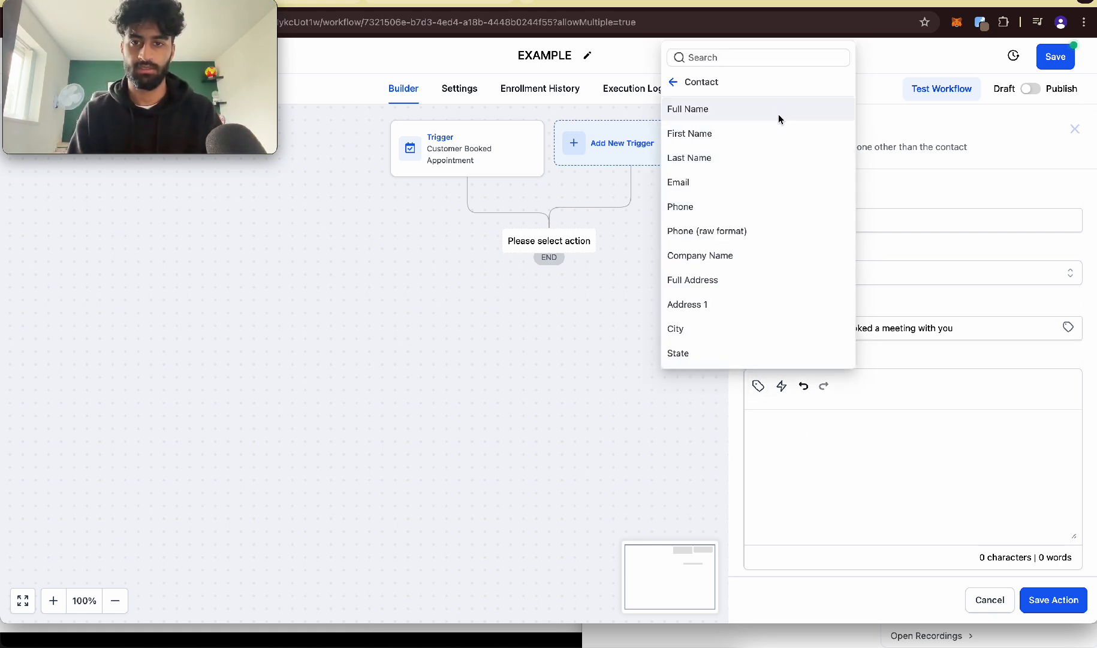
{"action": "left_click", "coordinate": [779, 114]}
{"action": "type", "text": "has booked a"}
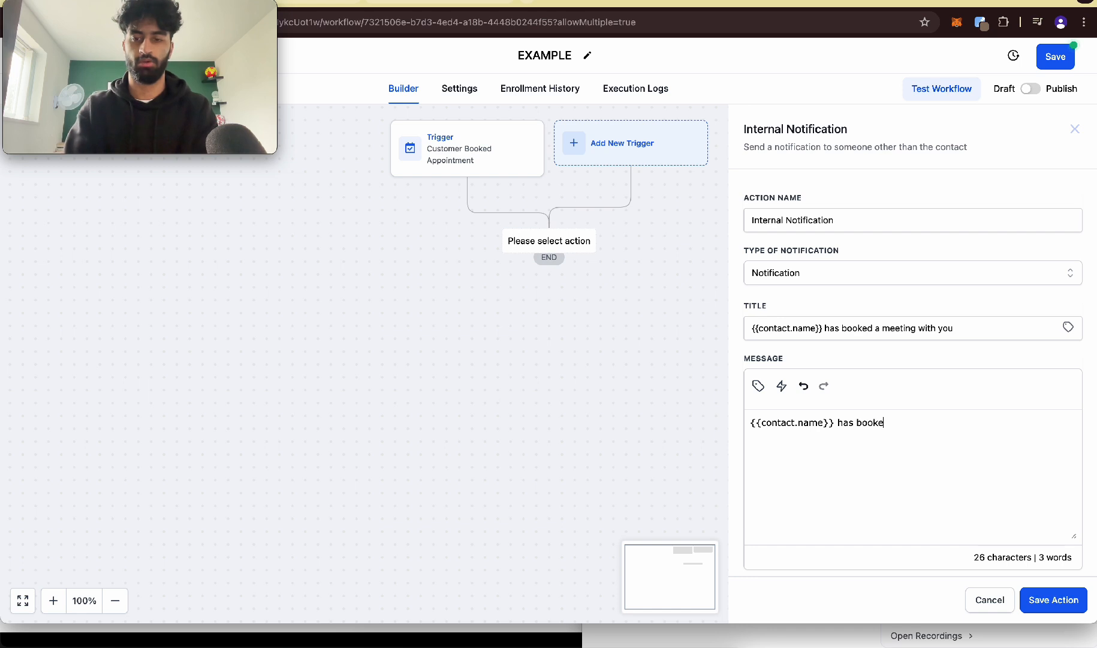
{"action": "key", "text": "BackSpace"}
{"action": "key", "text": "BackSpace"}
{"action": "key", "text": "BackSpace"}
{"action": "type", "text": "d a meeting at"}
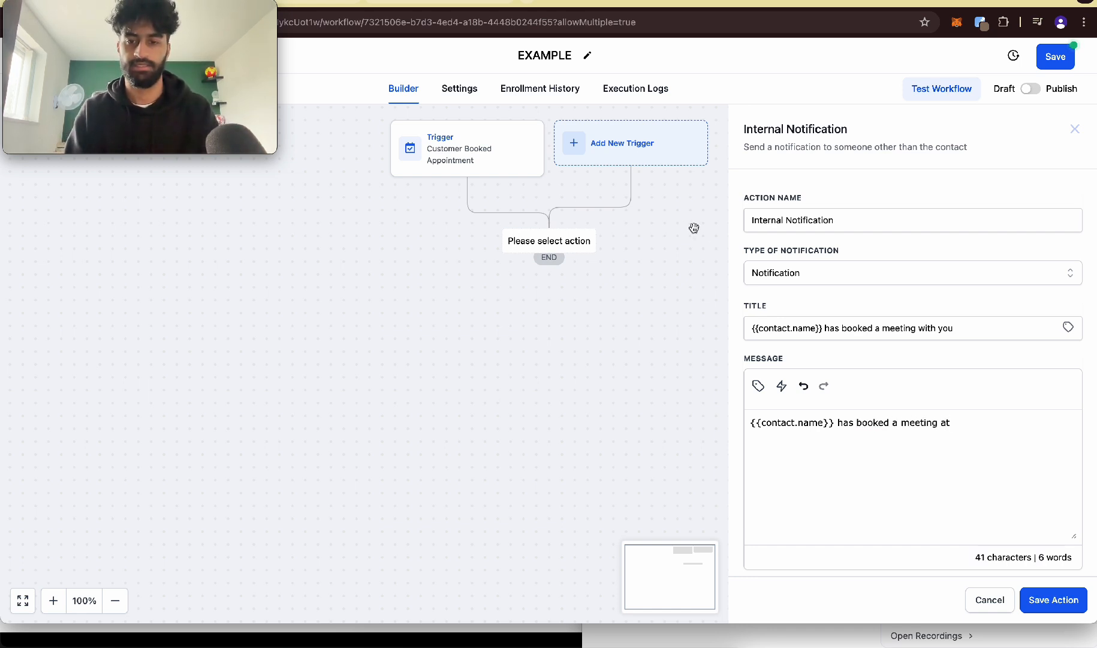
Step: Append the appointment's Start Date Time custom value to the end of the notification message
{"action": "left_click", "coordinate": [759, 386]}
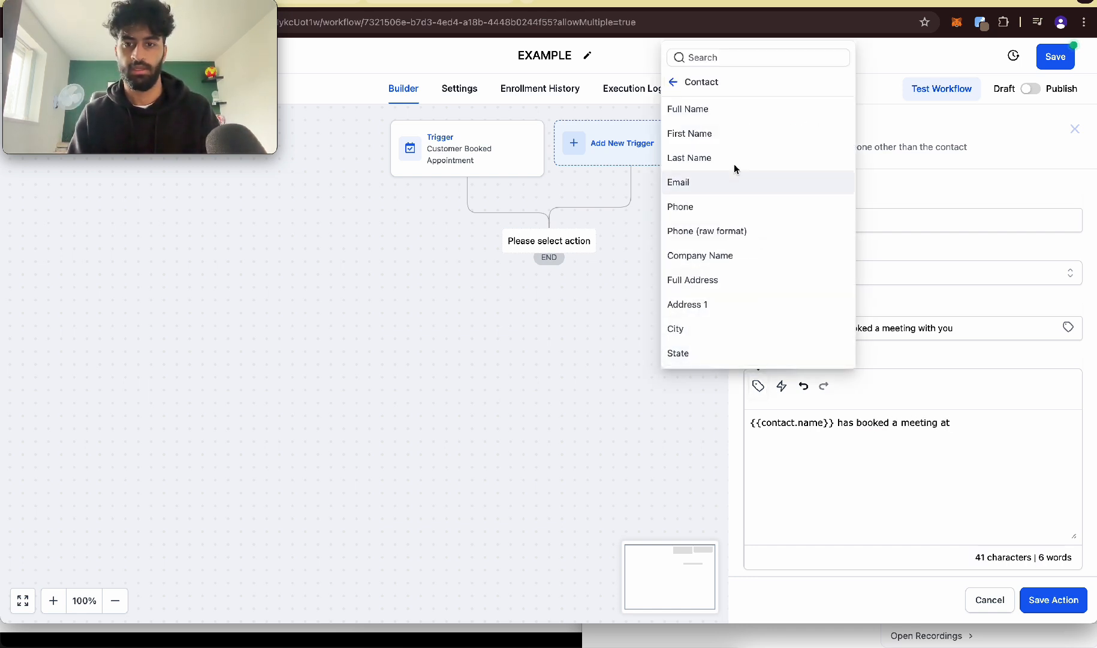
{"action": "left_click", "coordinate": [674, 84]}
{"action": "left_click", "coordinate": [711, 206]}
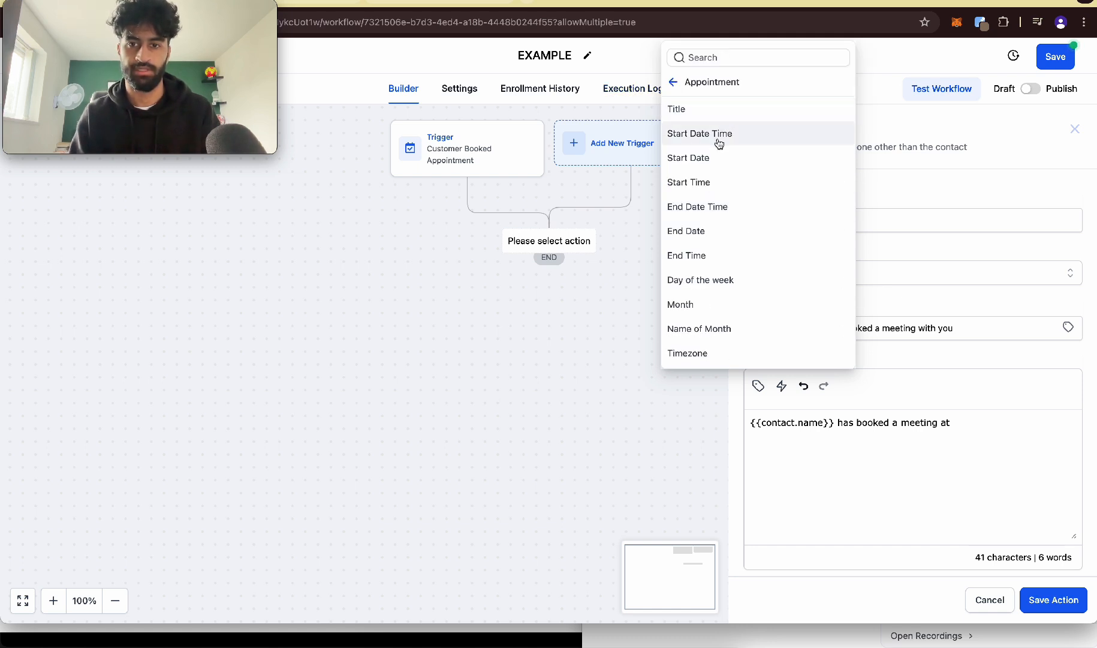
{"action": "left_click", "coordinate": [719, 141]}
Step: Add a "Their Details:" section to the notification message with the contact's Phone and Email custom values
{"action": "key", "text": "Return"}
{"action": "key", "text": "Return"}
{"action": "type", "text": "Their Details:"}
{"action": "left_click", "coordinate": [759, 386]}
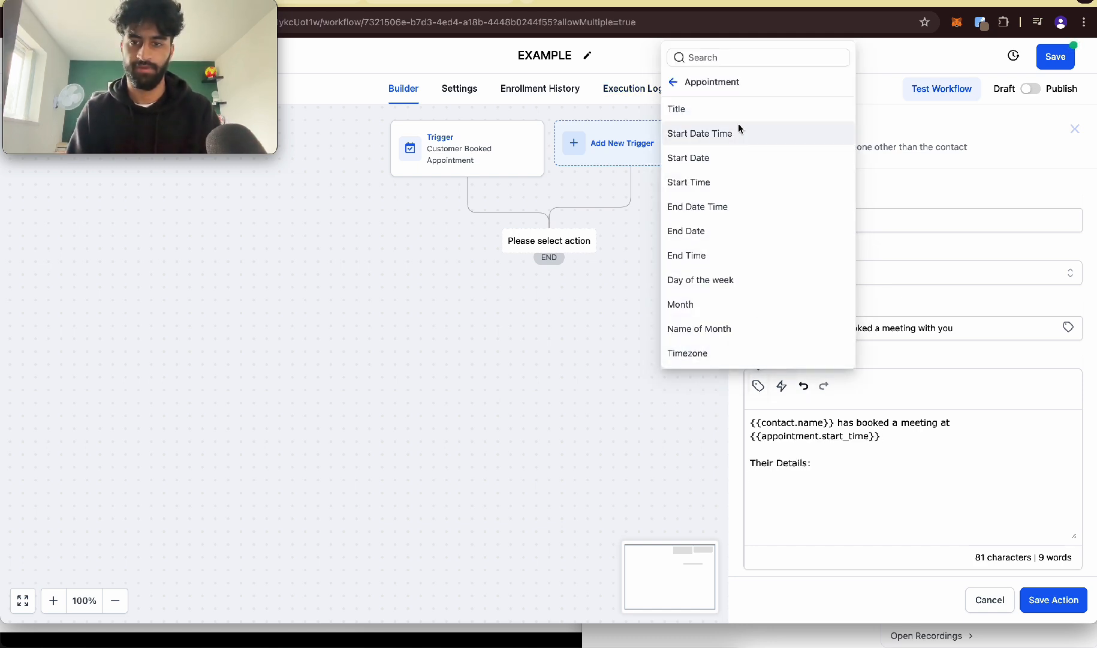
{"action": "left_click", "coordinate": [679, 84]}
{"action": "left_click", "coordinate": [690, 161]}
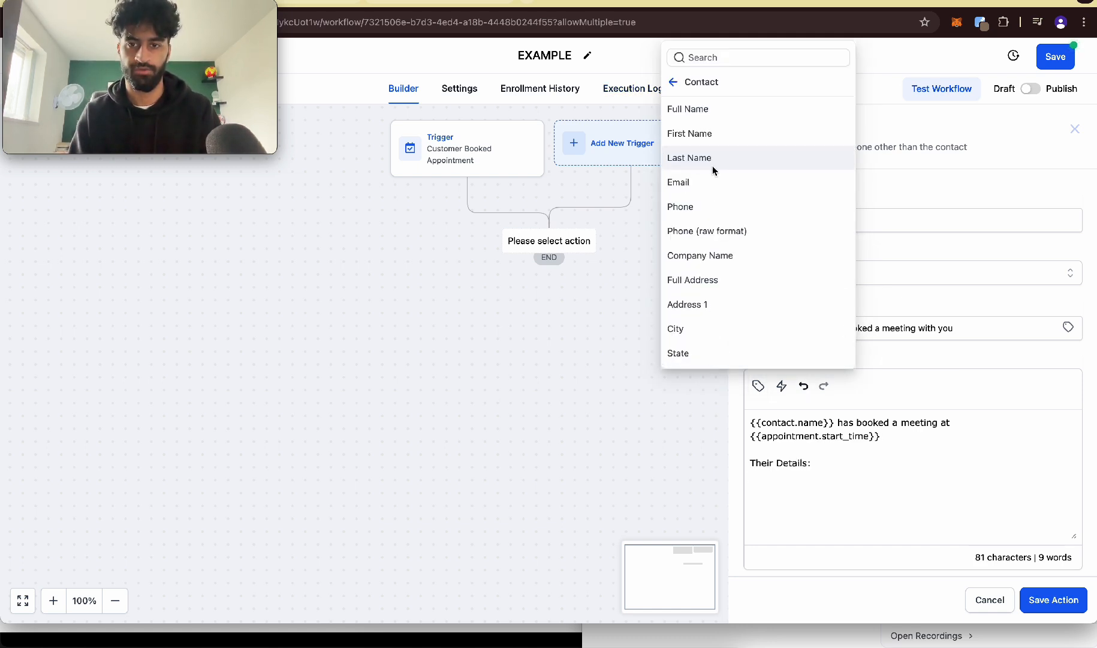
{"action": "left_click", "coordinate": [710, 209]}
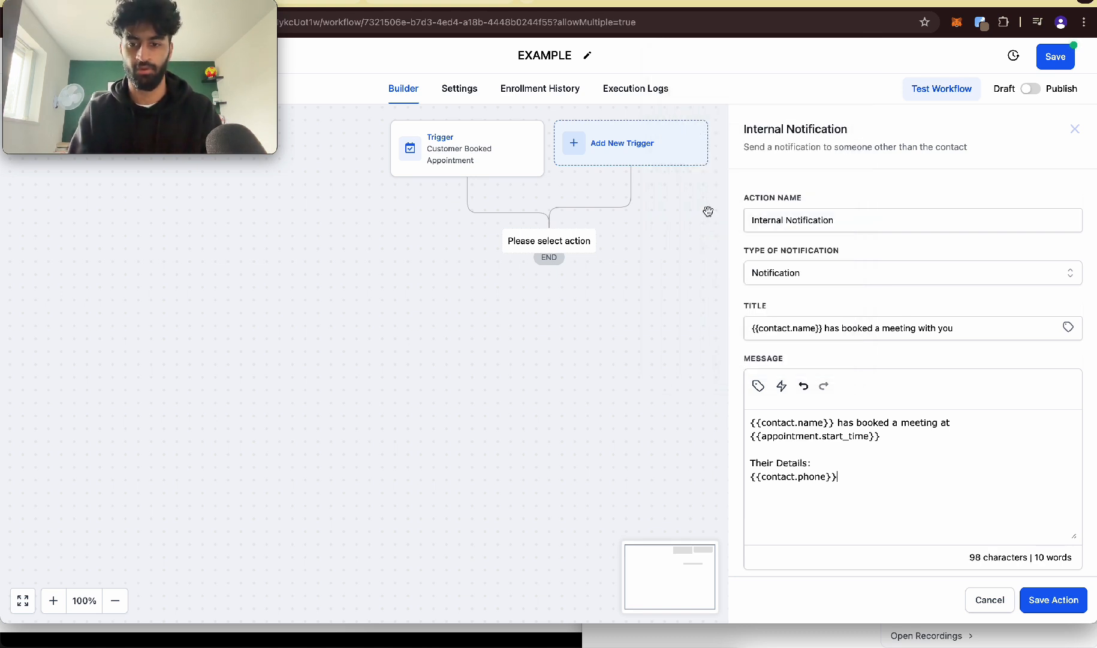
{"action": "left_click", "coordinate": [759, 385]}
{"action": "left_click", "coordinate": [718, 183]}
Step: Send the notification to a Particular User, select the account owner as that user, and save the action
{"action": "scroll", "coordinate": [786, 420], "scroll_direction": "down", "scroll_amount": 2}
{"action": "left_click", "coordinate": [786, 501]}
{"action": "left_click", "coordinate": [774, 526]}
{"action": "left_click", "coordinate": [777, 553]}
{"action": "left_click", "coordinate": [783, 536]}
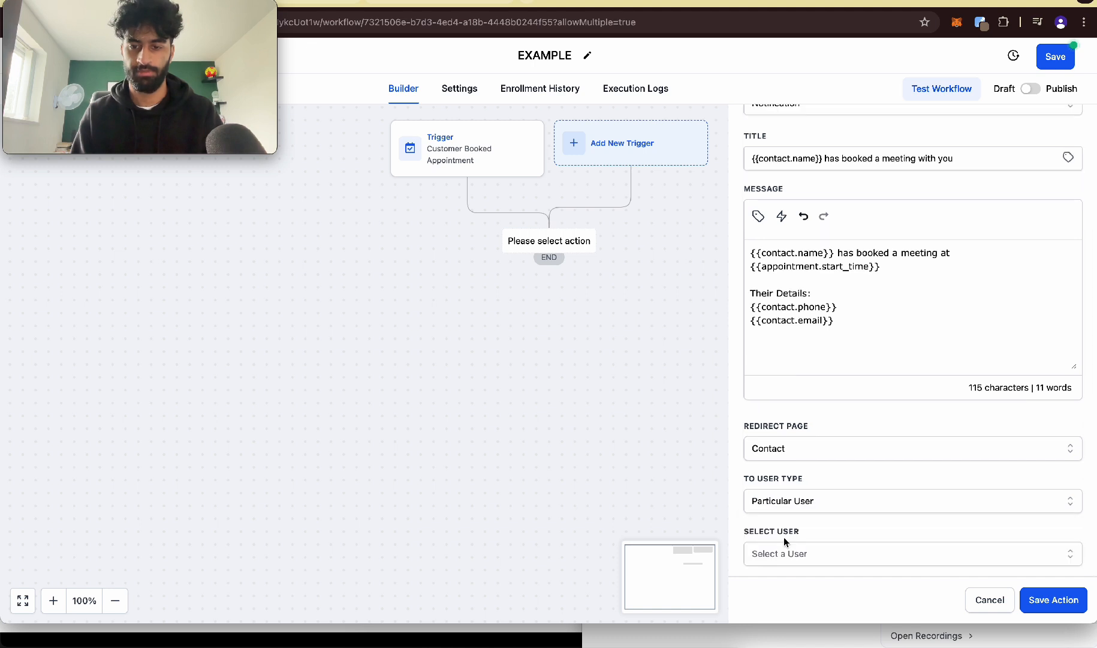
{"action": "left_click", "coordinate": [782, 554]}
{"action": "left_click", "coordinate": [774, 562]}
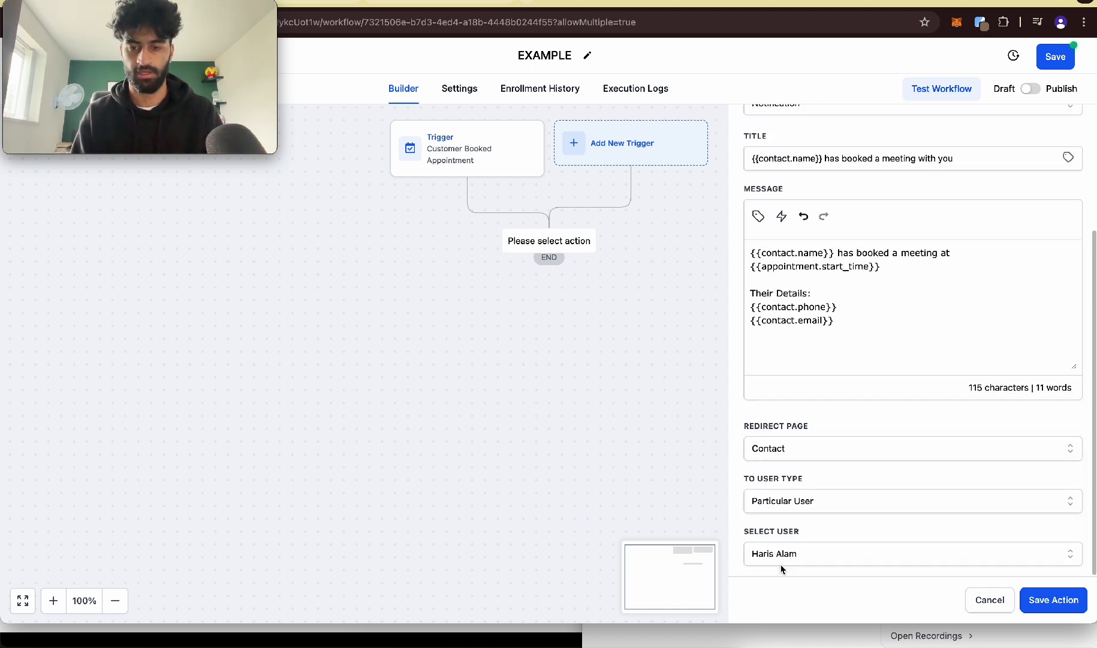
{"action": "left_click", "coordinate": [1054, 600]}
Step: Add an Email action after the internal notification, filling in the sender's name and email and the subject "Alam-X Calendar Confirmation"
{"action": "left_click", "coordinate": [552, 313]}
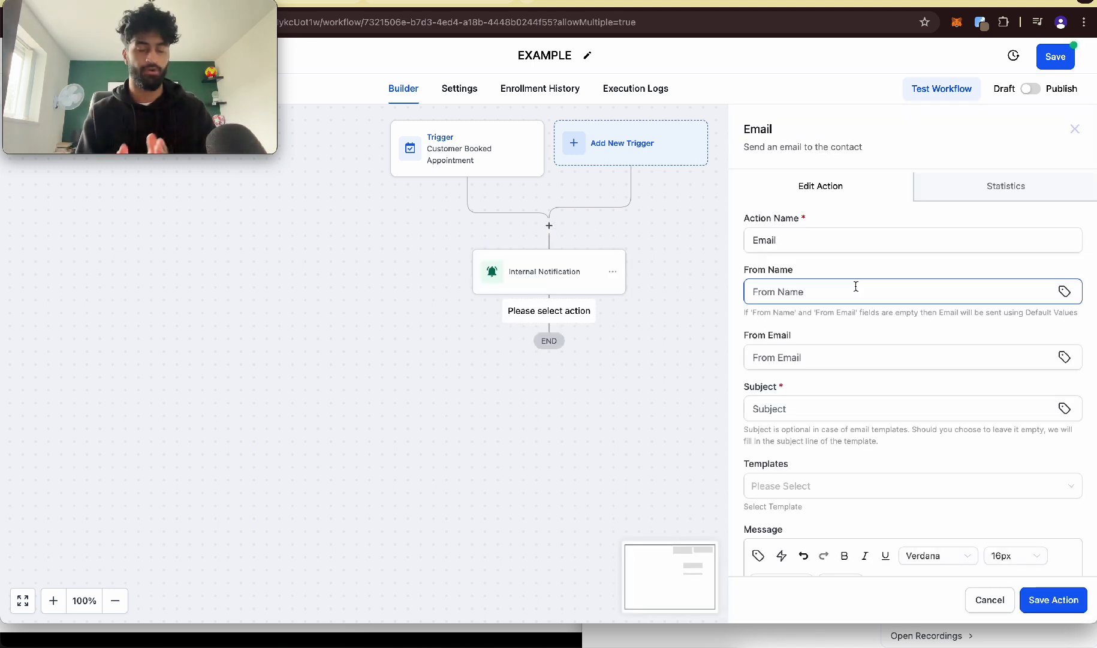
{"action": "left_click", "coordinate": [856, 287]}
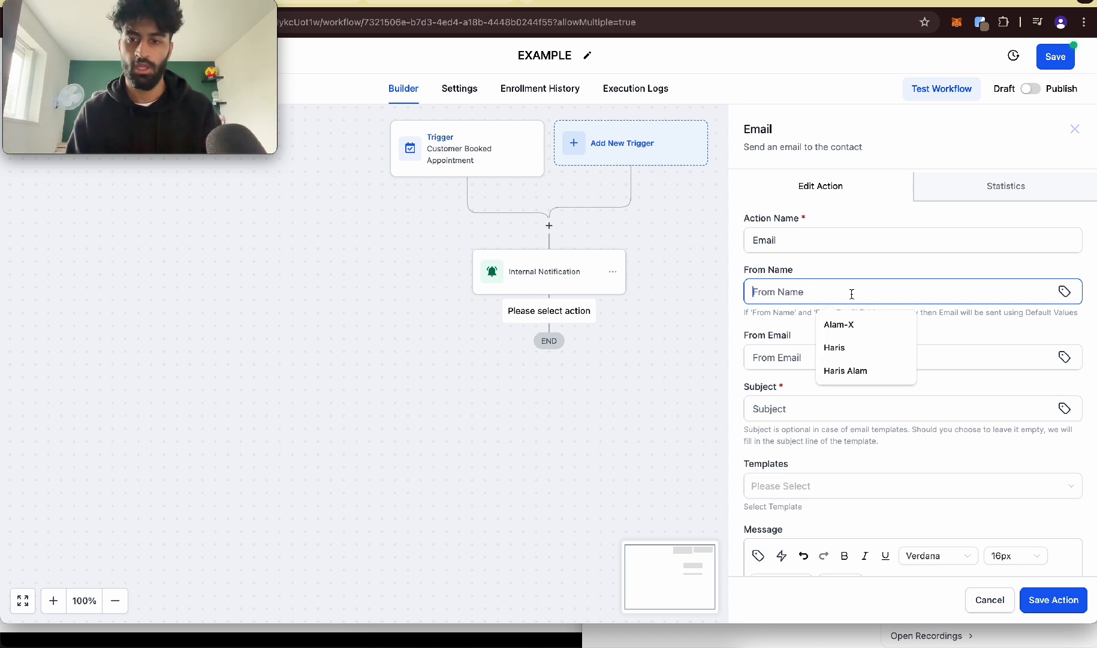
{"action": "left_click", "coordinate": [849, 377]}
{"action": "left_click", "coordinate": [832, 361]}
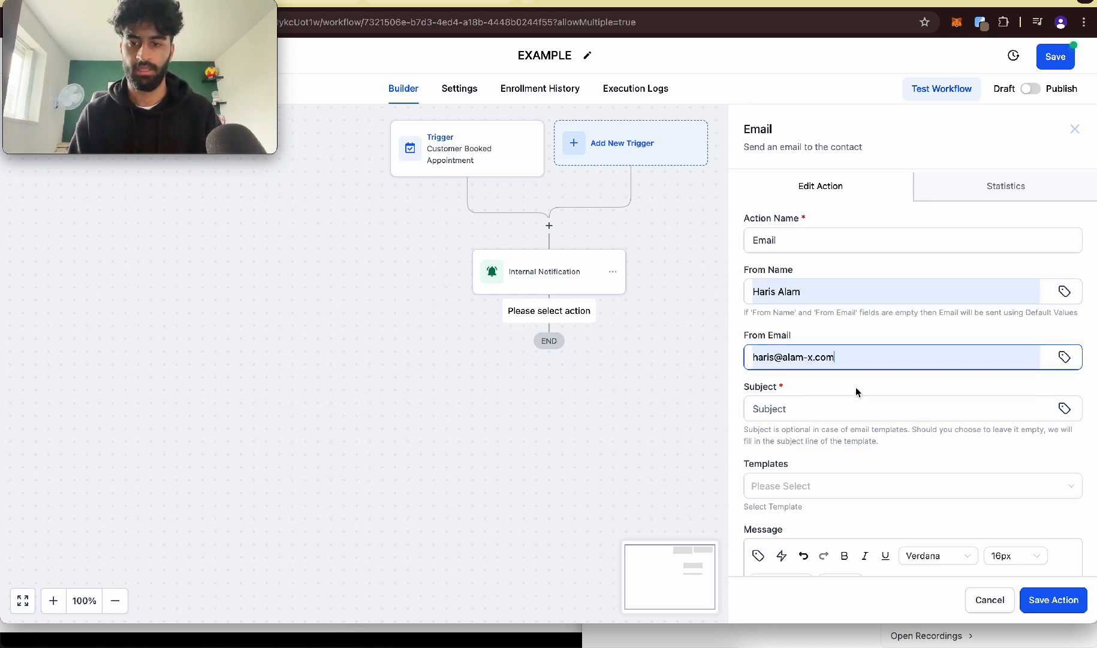
{"action": "left_click", "coordinate": [855, 387]}
{"action": "left_click", "coordinate": [821, 401]}
{"action": "left_click", "coordinate": [869, 464]}
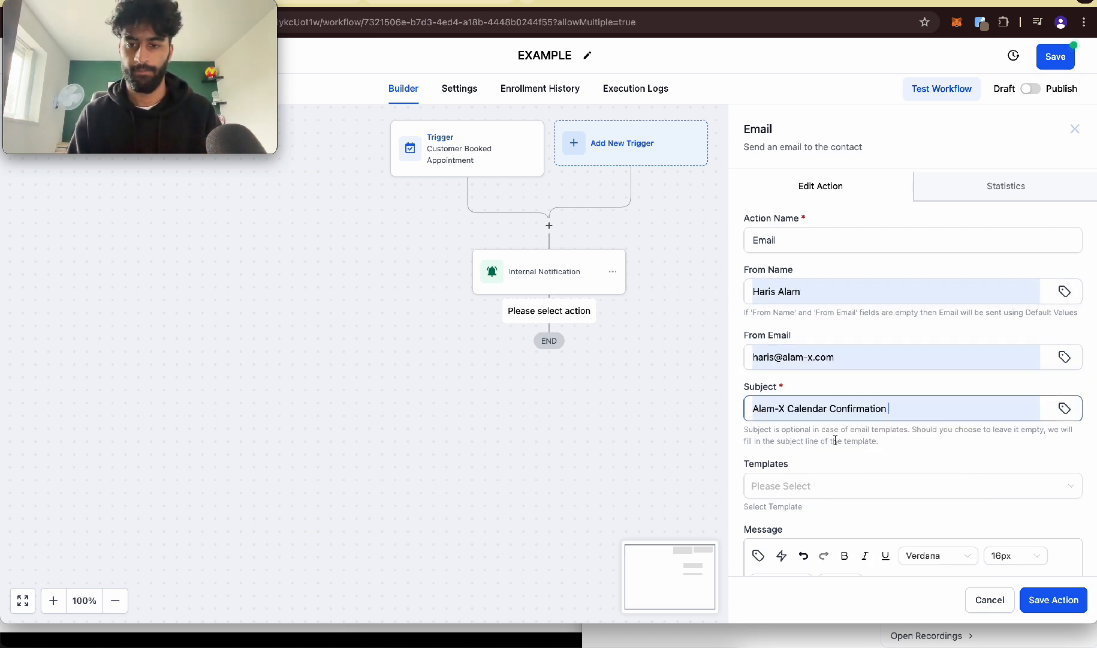
Step: Start the email message with "Thank you {{contact.first_name}}", using the contact's First Name custom value
{"action": "scroll", "coordinate": [800, 426], "scroll_direction": "down", "scroll_amount": 5}
{"action": "left_click", "coordinate": [785, 192]}
{"action": "left_click", "coordinate": [787, 170]}
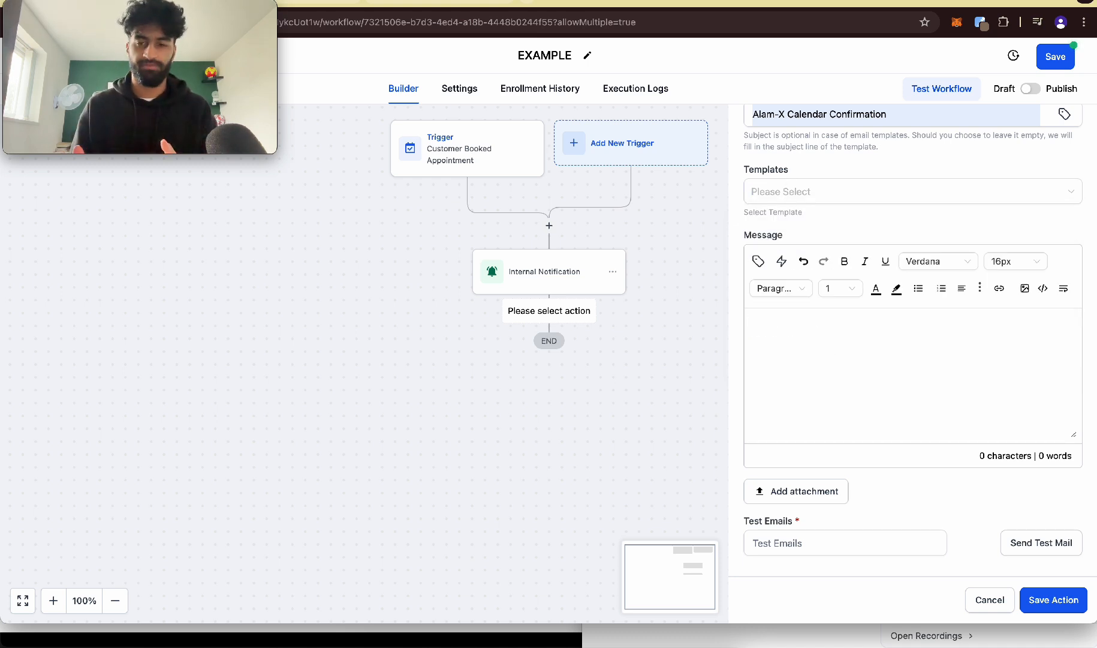
{"action": "type", "text": "Thank you"}
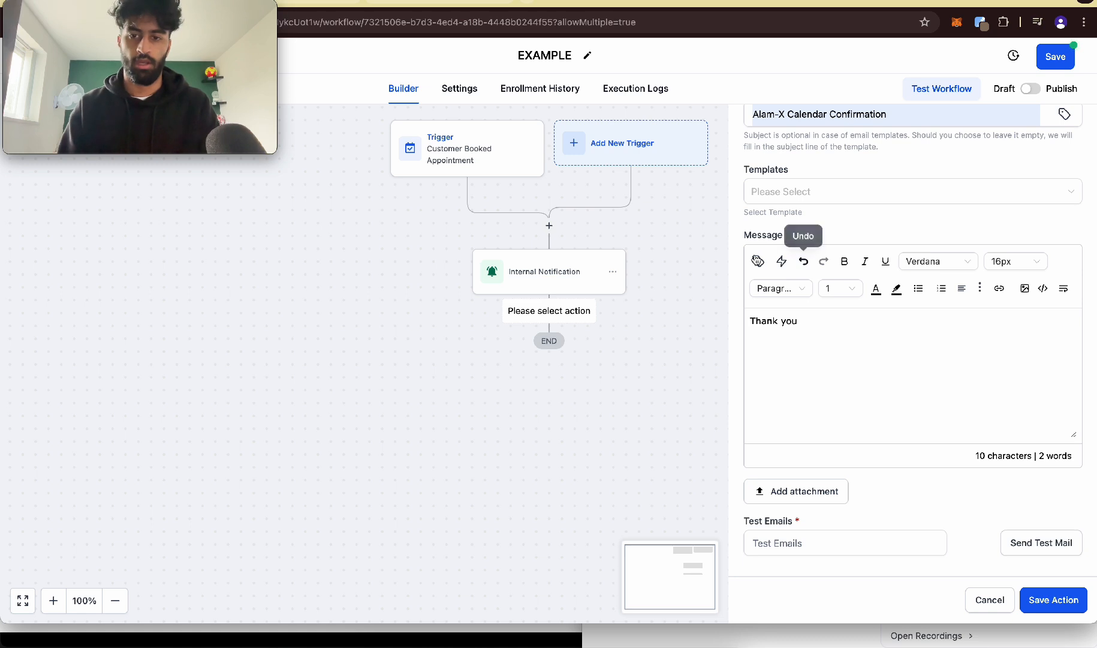
{"action": "left_click", "coordinate": [757, 261]}
{"action": "left_click", "coordinate": [740, 326]}
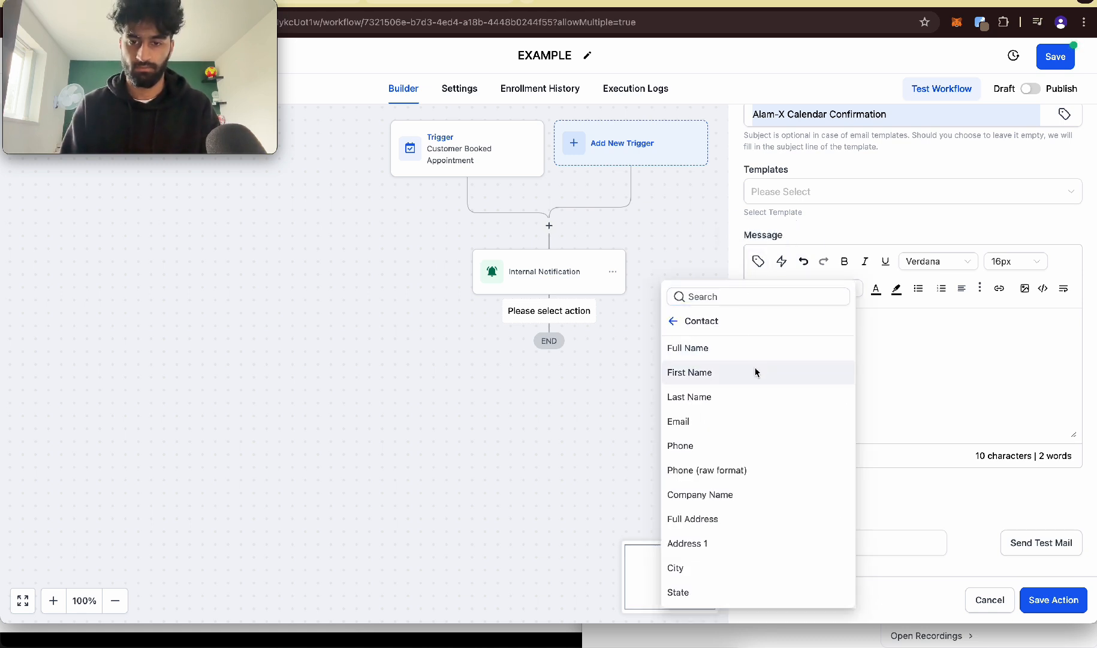
{"action": "left_click", "coordinate": [756, 372]}
Step: Add a "Booking link:" line to the email message, followed by the appointment's Meeting Location custom value
{"action": "key", "text": "Return"}
{"action": "key", "text": "Return"}
{"action": "type", "text": "Bookinh"}
{"action": "key", "text": "BackSpace"}
{"action": "key", "text": "BackSpace"}
{"action": "type", "text": "g link:"}
{"action": "key", "text": "Return"}
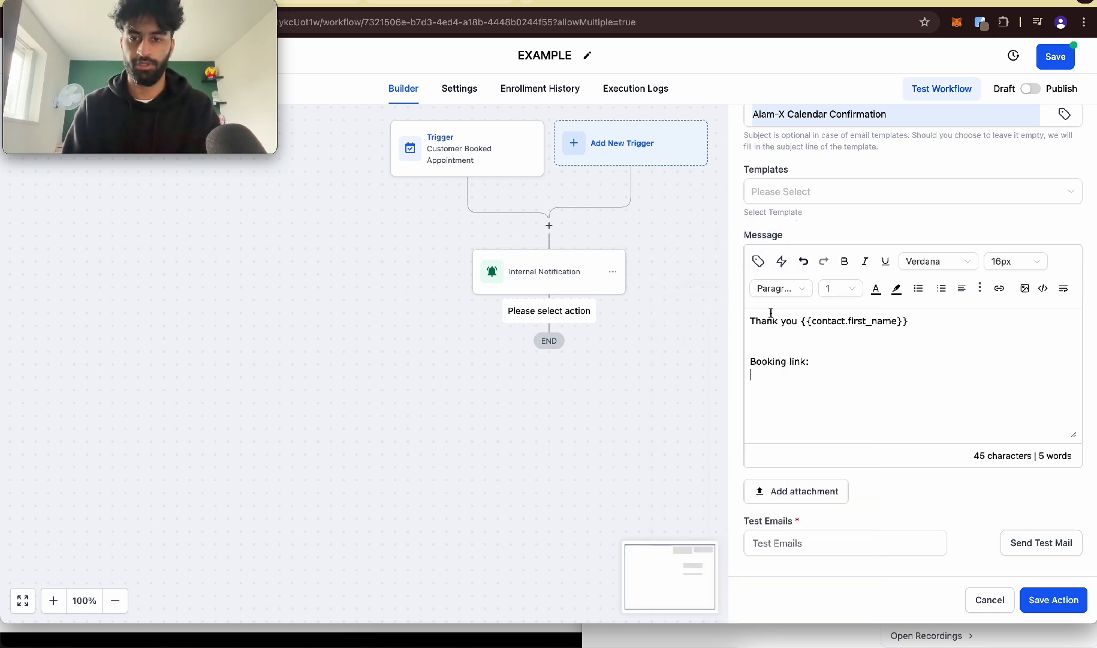
{"action": "left_click", "coordinate": [758, 268]}
{"action": "left_click", "coordinate": [675, 322]}
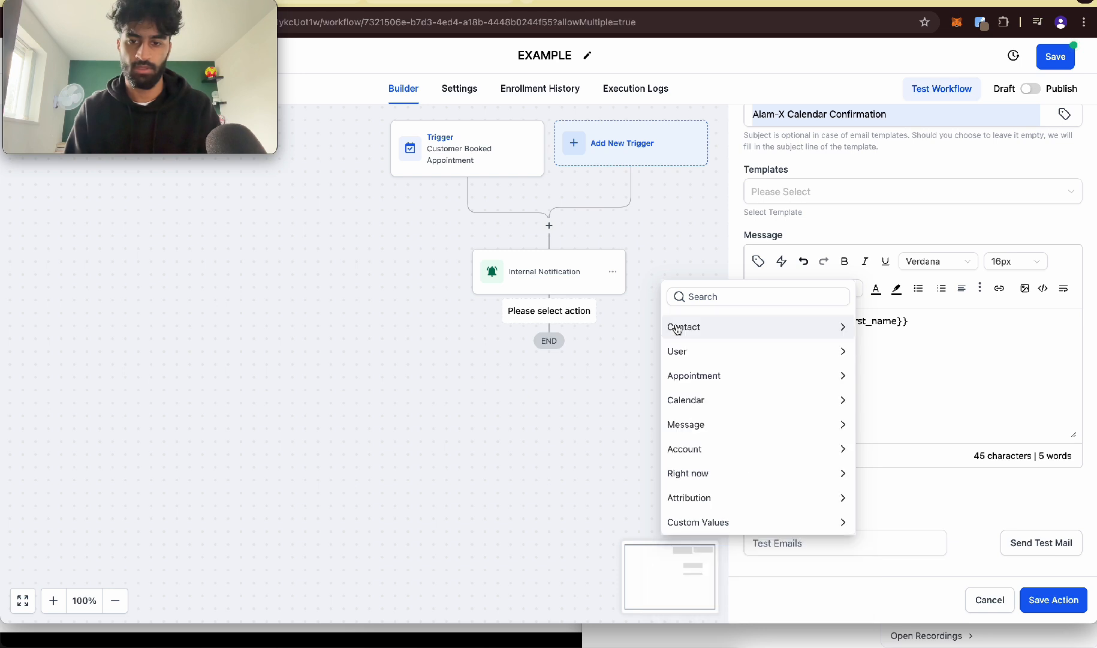
{"action": "left_click", "coordinate": [698, 375]}
{"action": "scroll", "coordinate": [726, 457], "scroll_direction": "down", "scroll_amount": 5}
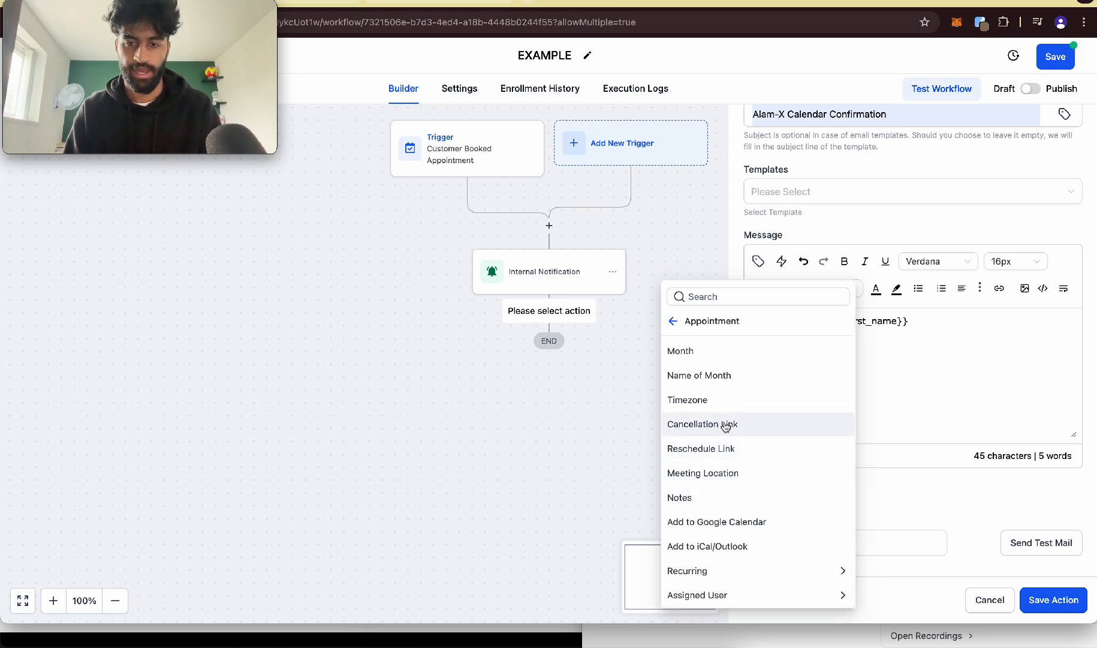
{"action": "left_click", "coordinate": [733, 477]}
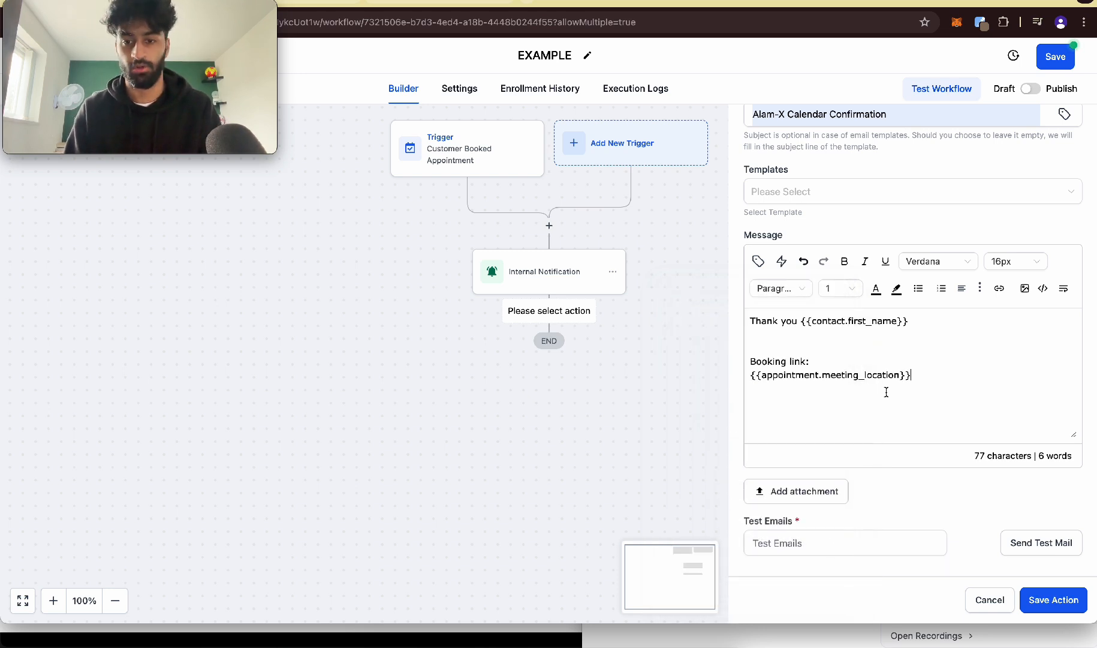
Step: Add a "Reschedule Meeting:" line below the meeting location, followed by the appointment's Reschedule Link custom value
{"action": "triple_click", "coordinate": [777, 374]}
{"action": "left_click", "coordinate": [902, 383]}
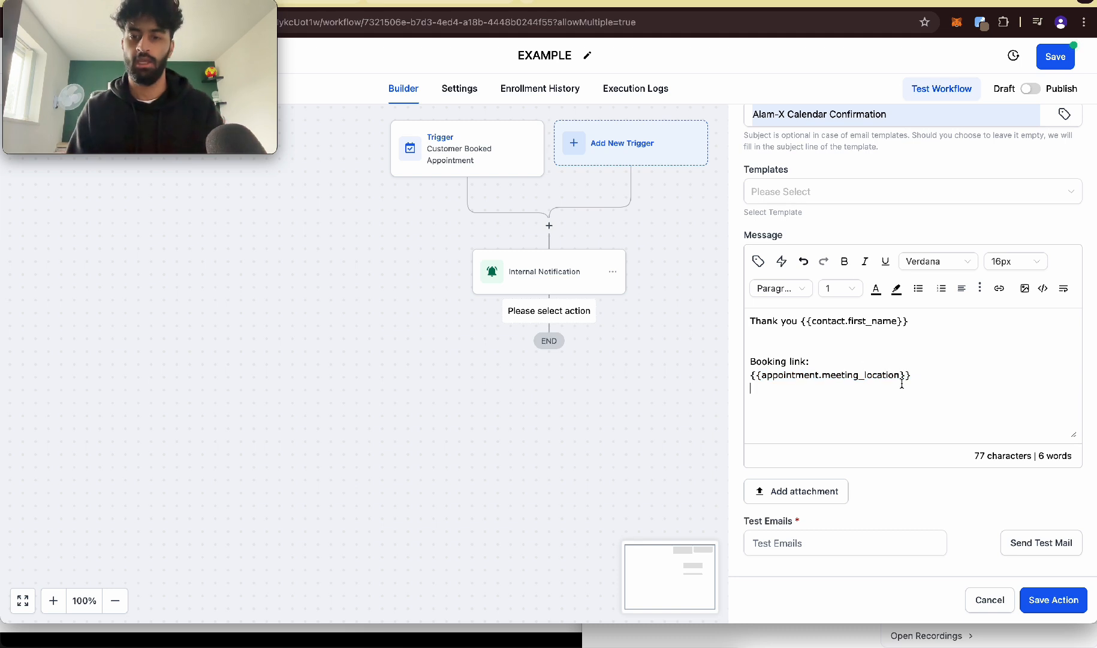
{"action": "type", "text": "R"}
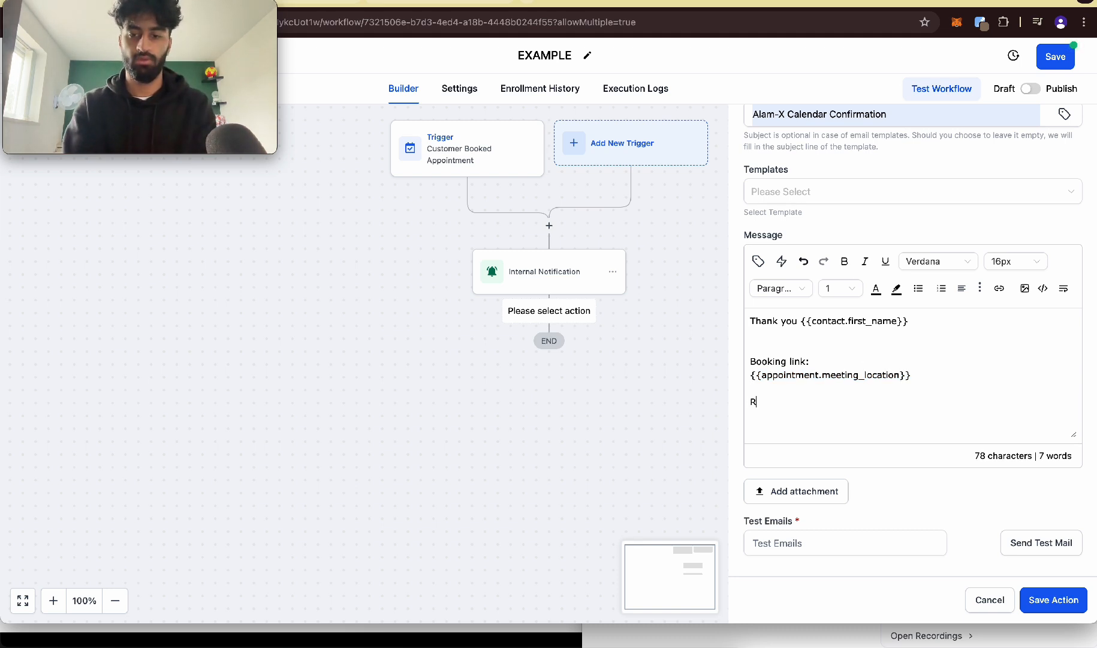
{"action": "type", "text": "eschedule Meeting:"}
{"action": "left_click", "coordinate": [758, 261]}
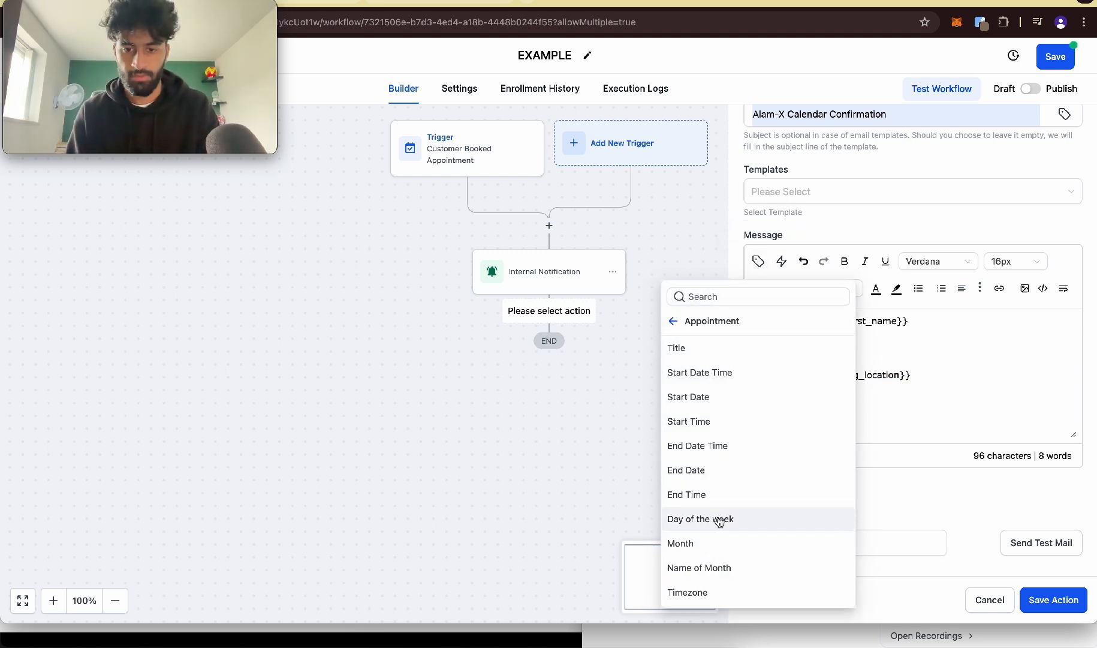
{"action": "scroll", "coordinate": [719, 521], "scroll_direction": "down", "scroll_amount": 5}
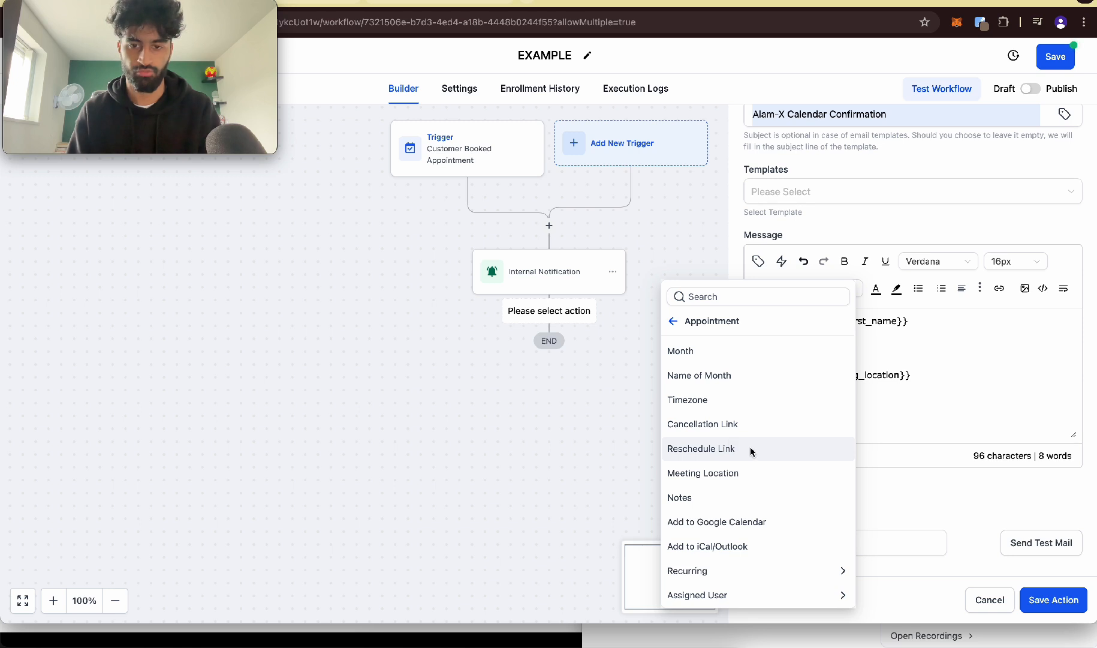
{"action": "left_click", "coordinate": [702, 448]}
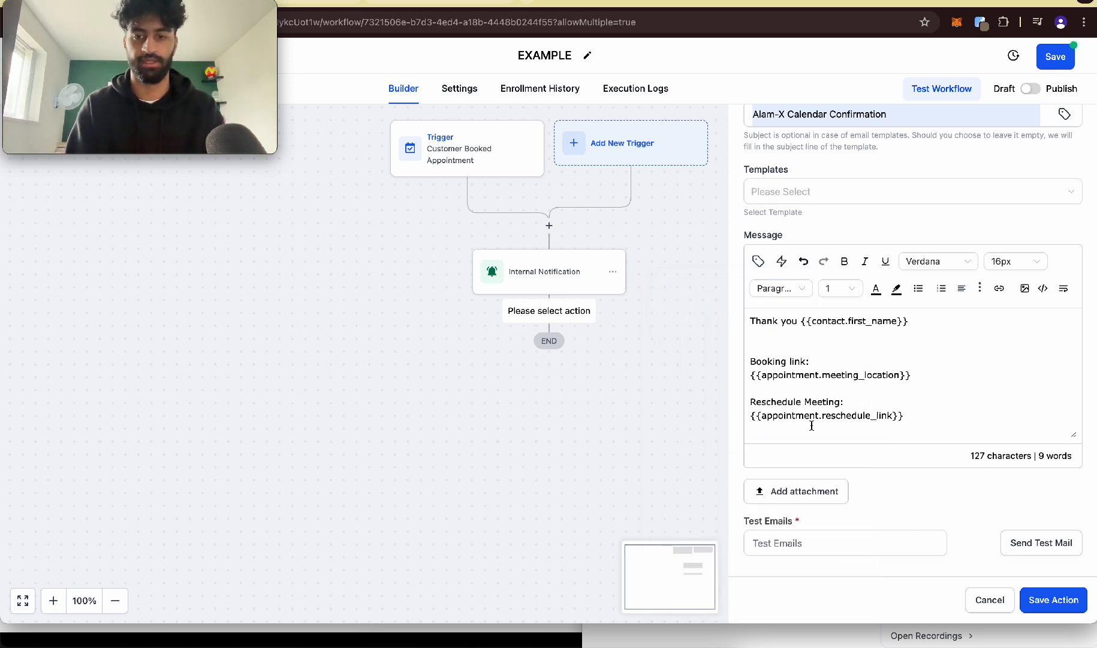
Step: Insert "The appointment starts at:" with the appointment's Start Date Time custom value below the thank-you line, and save the email action
{"action": "left_click", "coordinate": [935, 319]}
{"action": "key", "text": "Return"}
{"action": "key", "text": "Return"}
{"action": "left_click", "coordinate": [758, 260]}
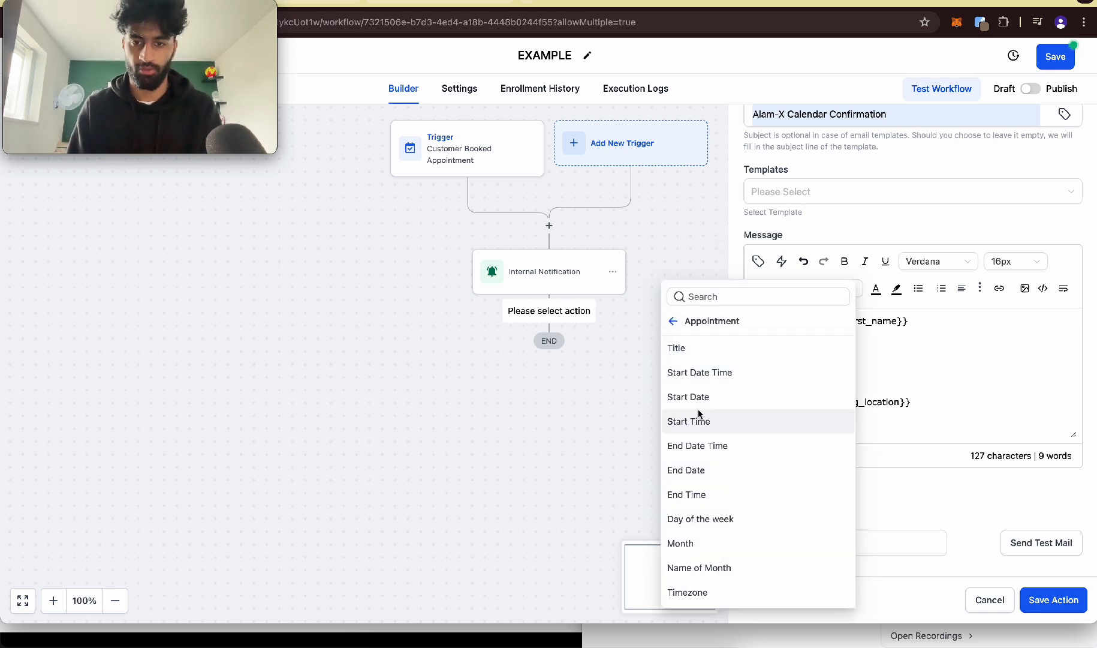
{"action": "left_click", "coordinate": [692, 362]}
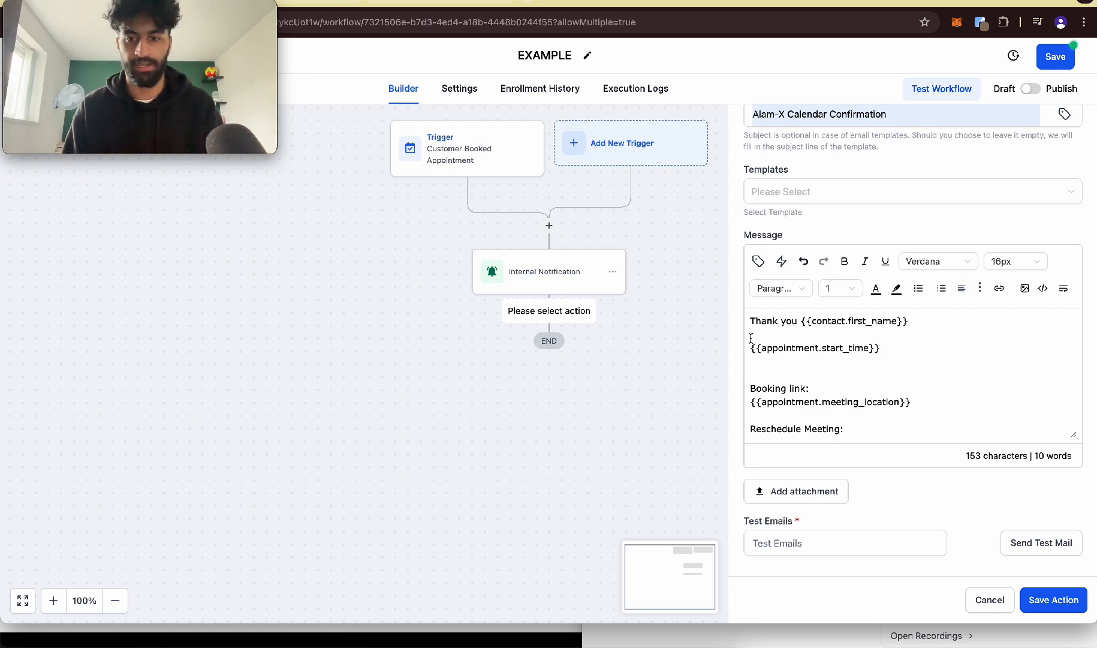
{"action": "type", "text": "The appointment starts at:"}
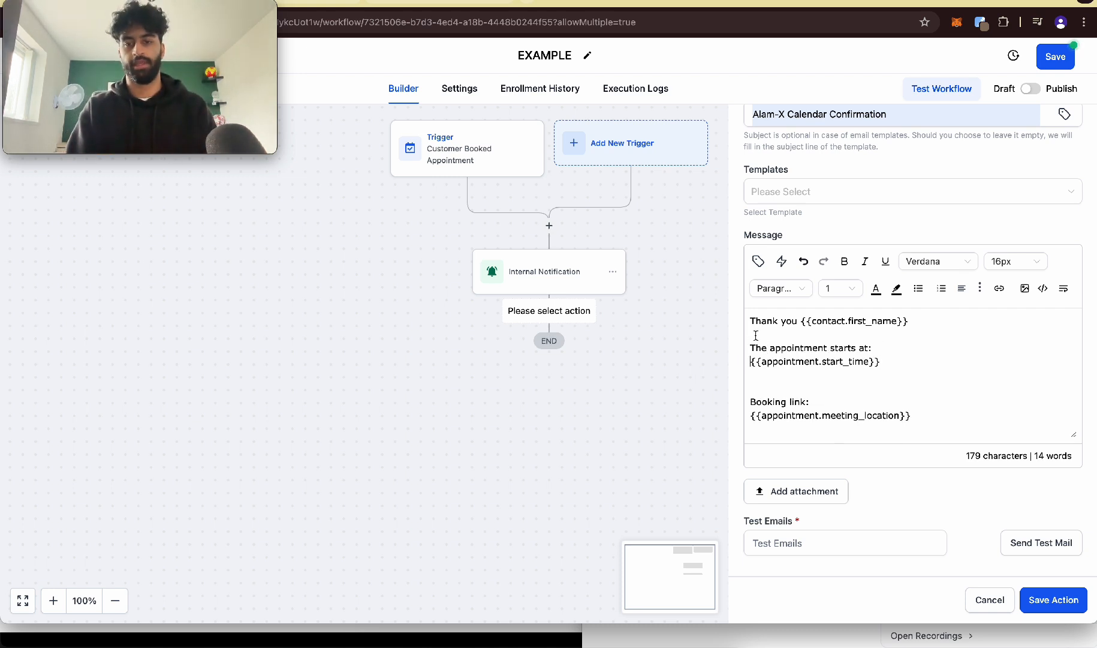
{"action": "scroll", "coordinate": [815, 349], "scroll_direction": "up", "scroll_amount": 5}
{"action": "left_click_drag", "start_coordinate": [640, 387], "coordinate": [979, 393]}
{"action": "scroll", "coordinate": [979, 393], "scroll_direction": "down", "scroll_amount": 5}
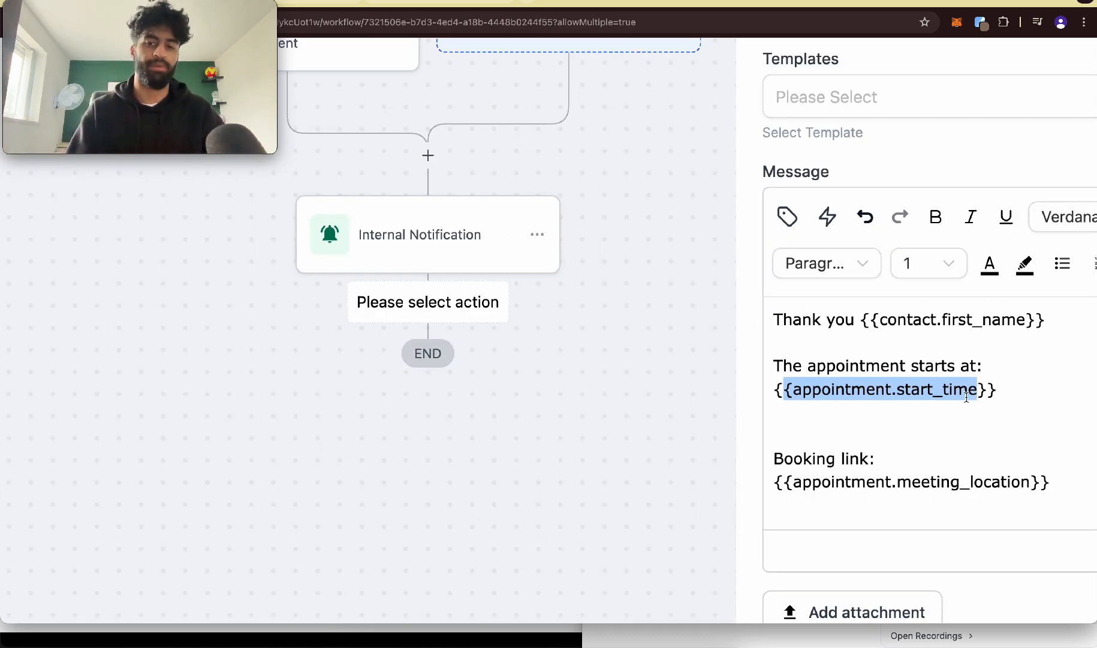
{"action": "scroll", "coordinate": [967, 397], "scroll_direction": "down", "scroll_amount": 3}
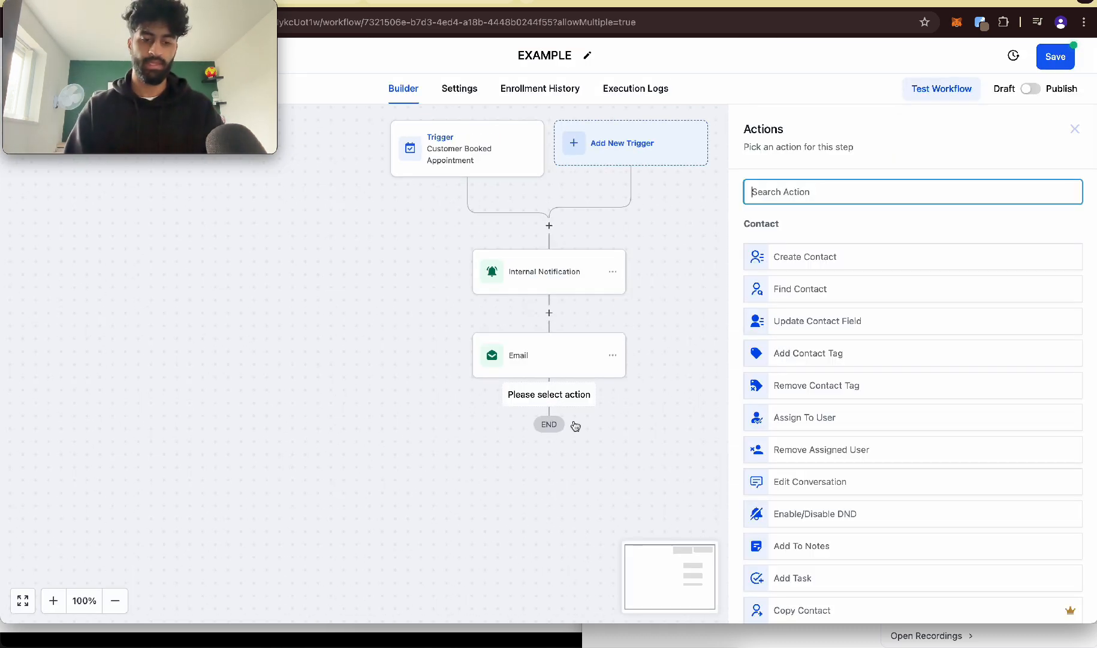
Step: Add a Wait action after the email and make it wait for Event / Appointment time
{"action": "type", "text": "wait"}
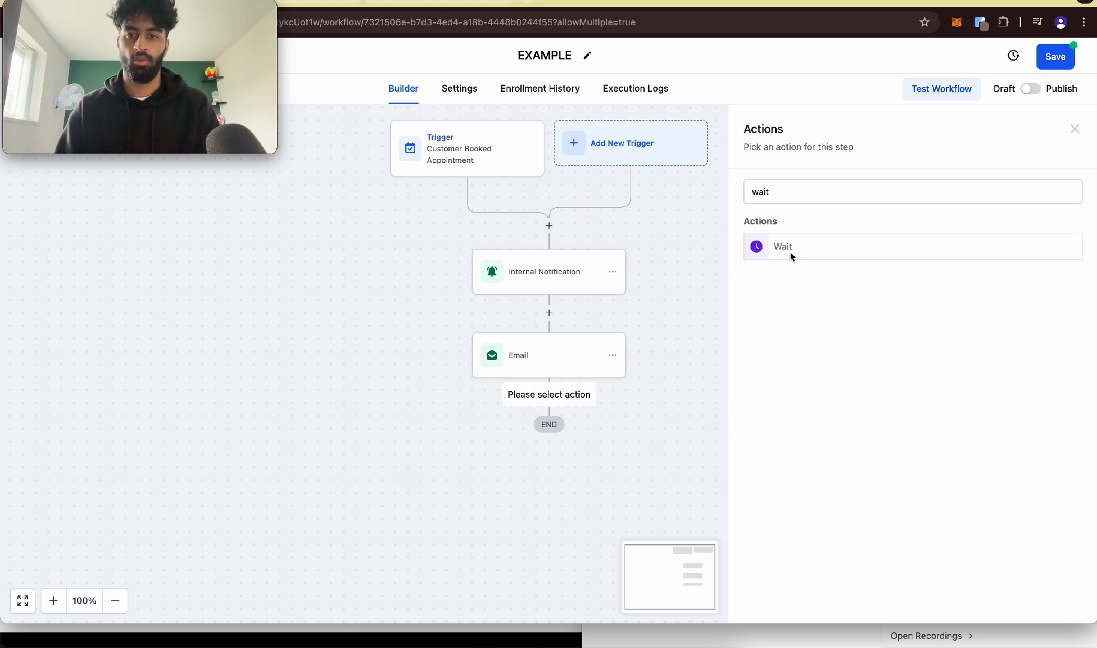
{"action": "left_click", "coordinate": [791, 251]}
{"action": "left_click", "coordinate": [581, 277]}
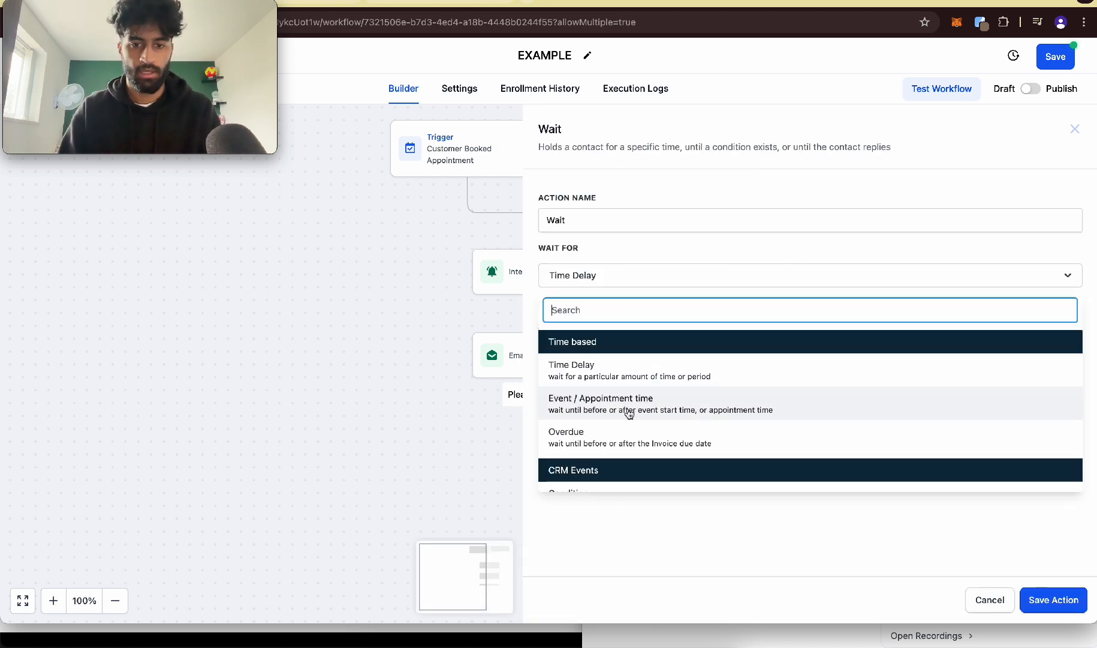
{"action": "scroll", "coordinate": [630, 412], "scroll_direction": "up", "scroll_amount": 3}
{"action": "scroll", "coordinate": [629, 413], "scroll_direction": "up", "scroll_amount": 3}
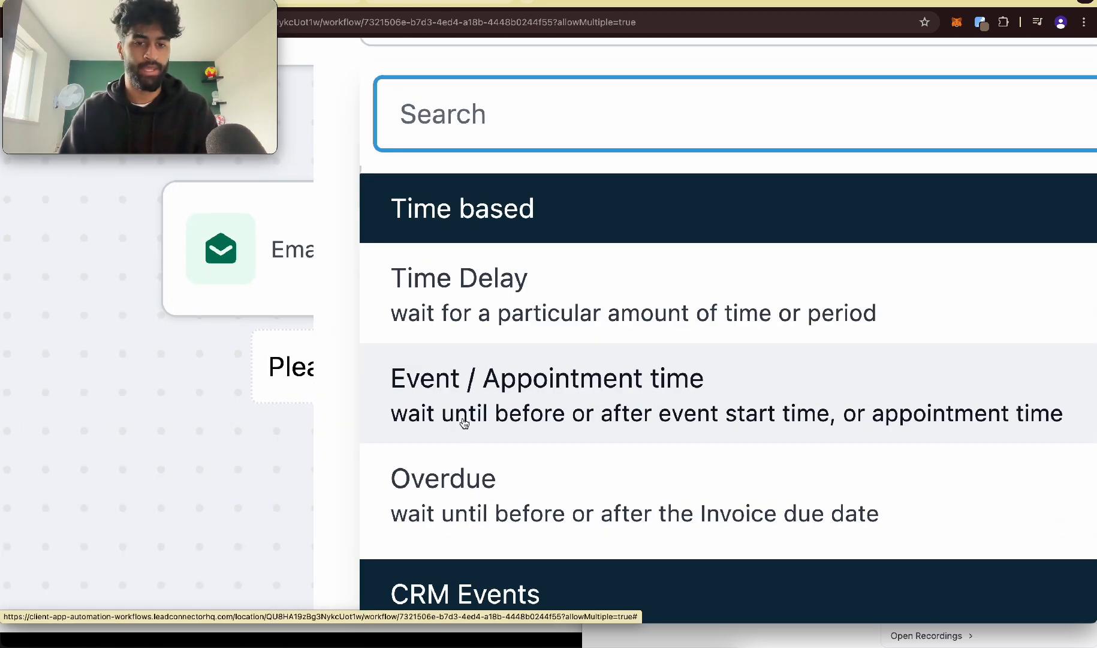
{"action": "scroll", "coordinate": [510, 433], "scroll_direction": "right", "scroll_amount": 1}
{"action": "left_click", "coordinate": [533, 416]}
{"action": "scroll", "coordinate": [528, 336], "scroll_direction": "down", "scroll_amount": 5}
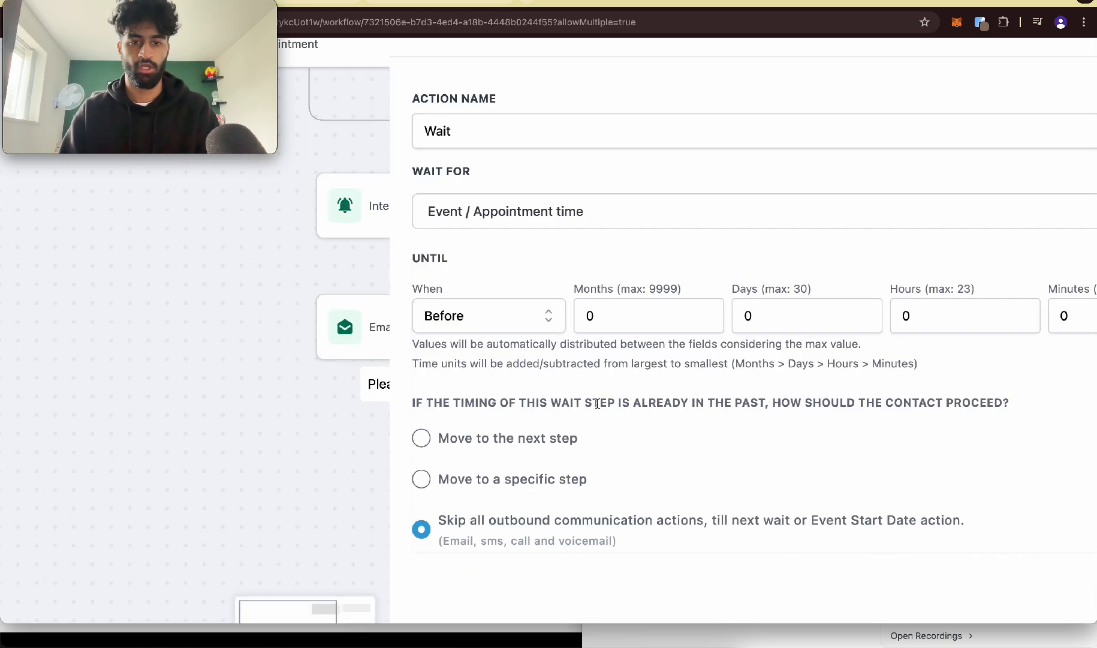
Step: Set the wait to end 1 hour before the appointment and save the action
{"action": "left_click", "coordinate": [889, 353]}
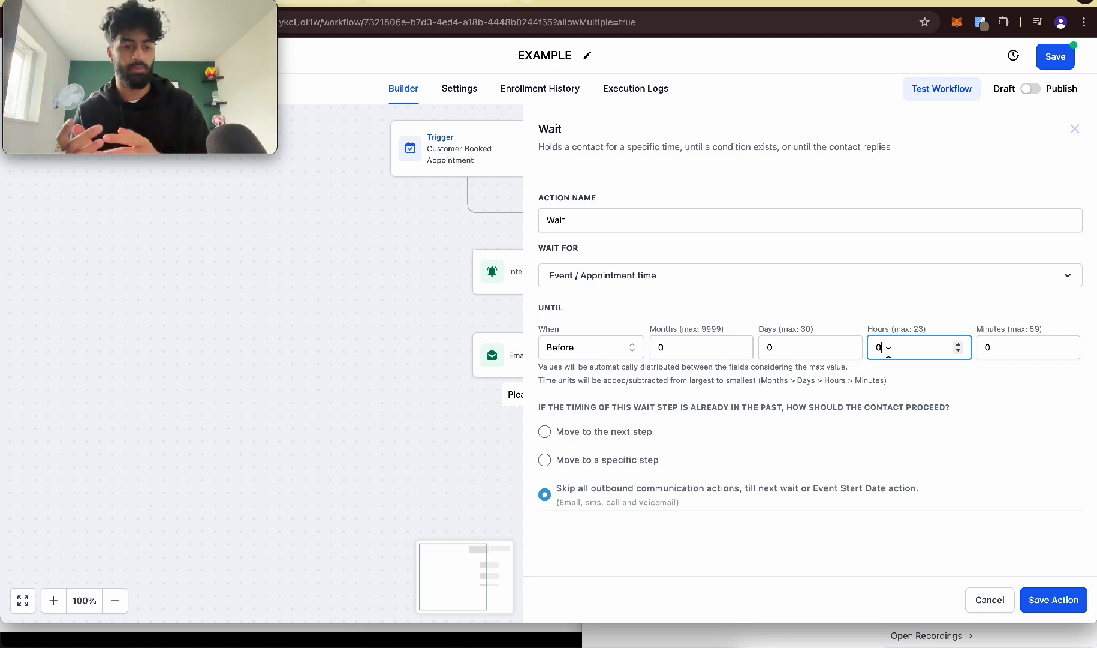
{"action": "double_click", "coordinate": [888, 352]}
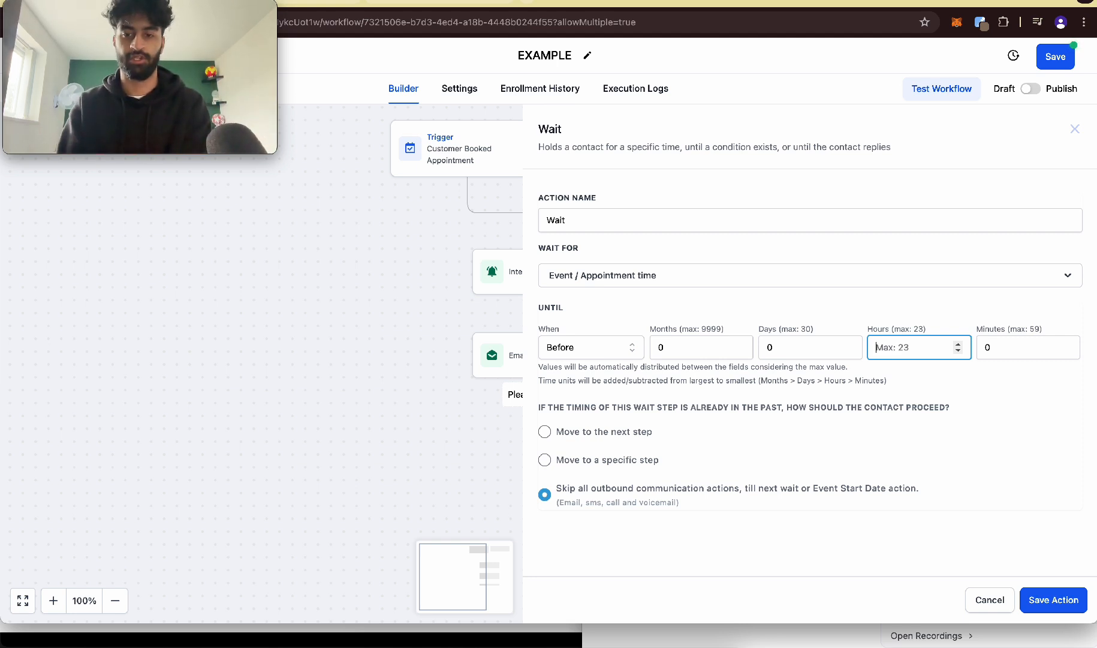
{"action": "type", "text": "1"}
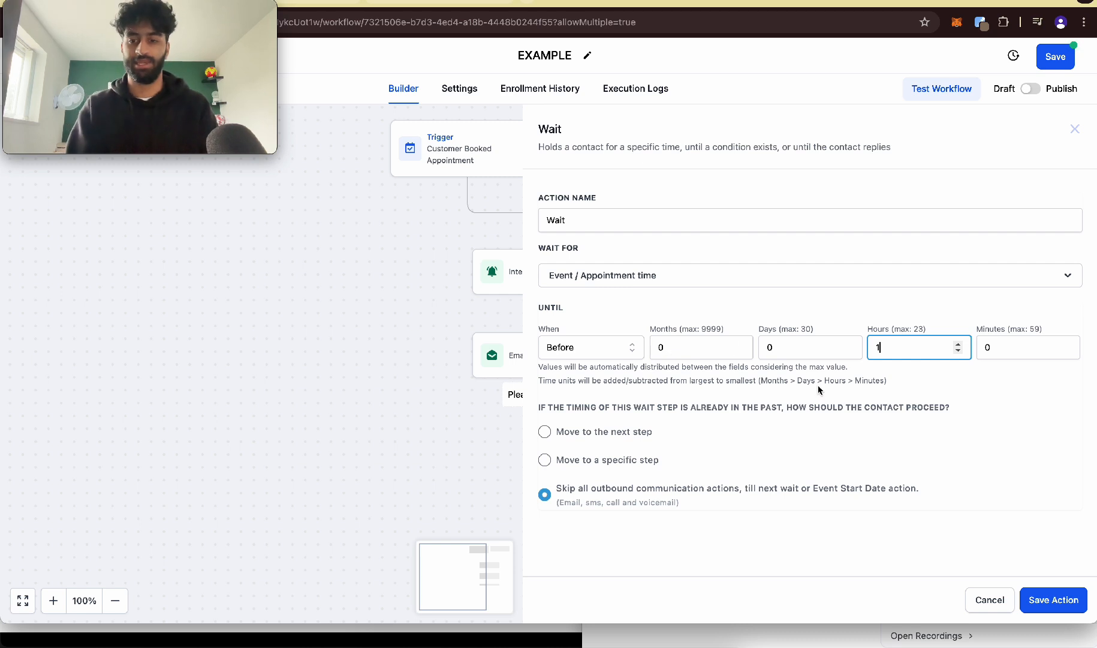
{"action": "left_click", "coordinate": [1074, 598]}
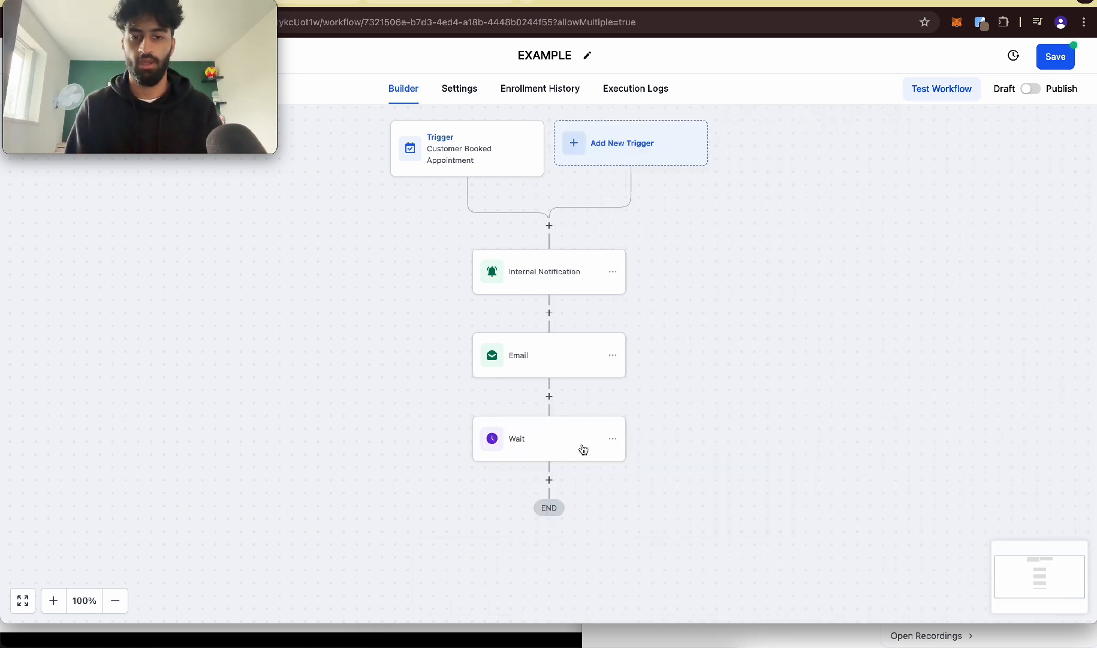
Step: Rename the Wait action to "Wait 1h before meeting" and save it
{"action": "left_click", "coordinate": [549, 486]}
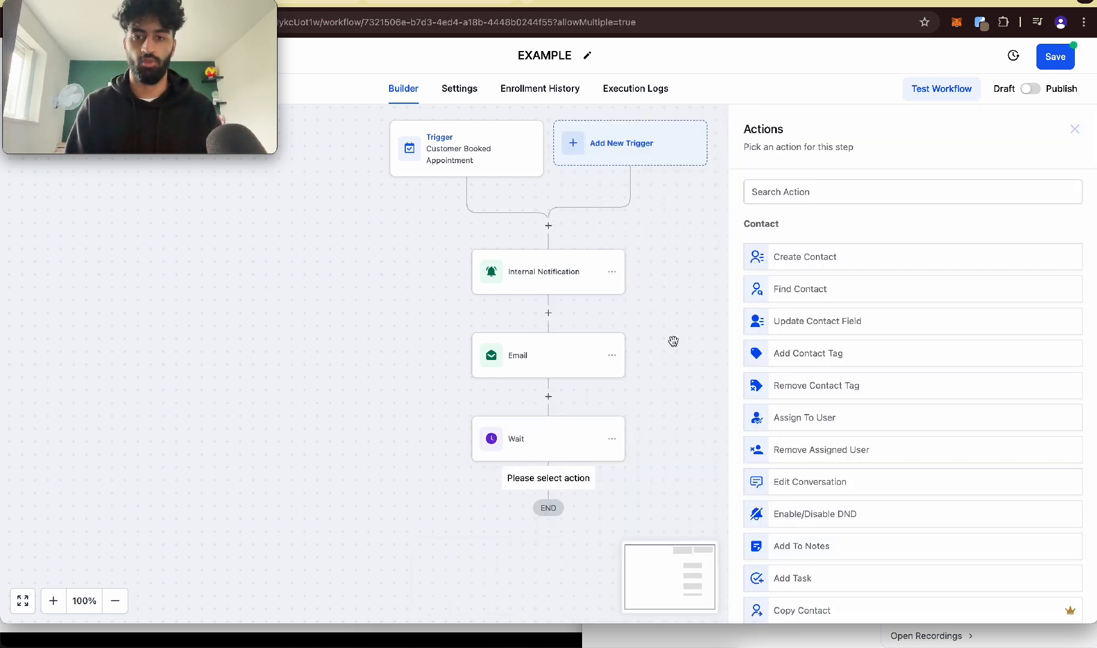
{"action": "left_click", "coordinate": [493, 445]}
{"action": "left_click", "coordinate": [675, 219]}
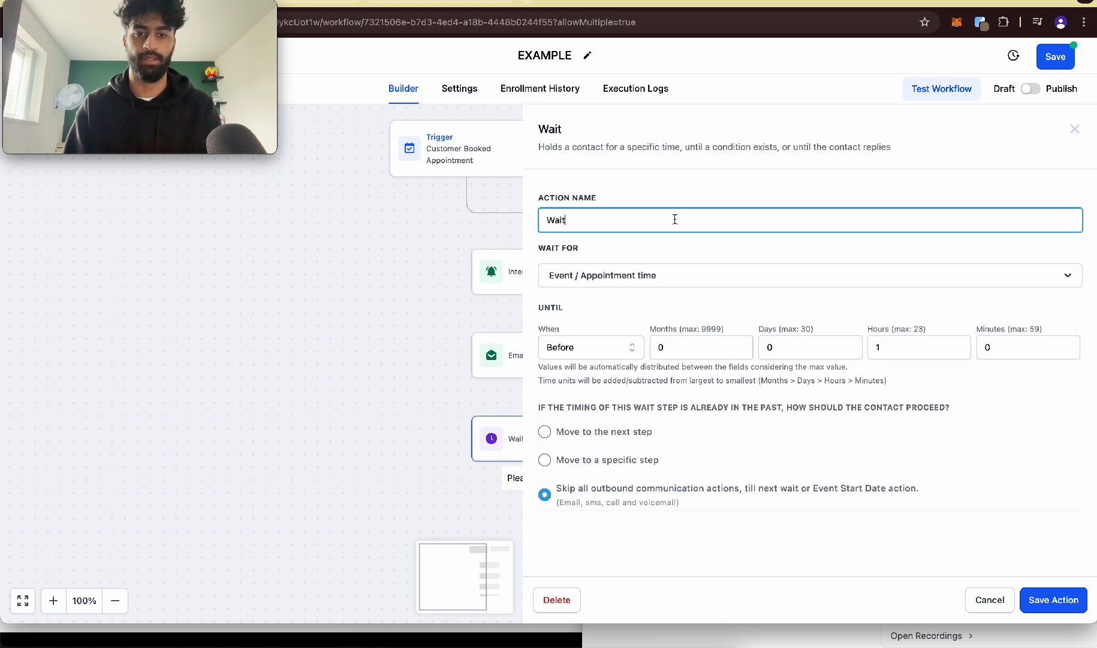
{"action": "type", "text": "hj"}
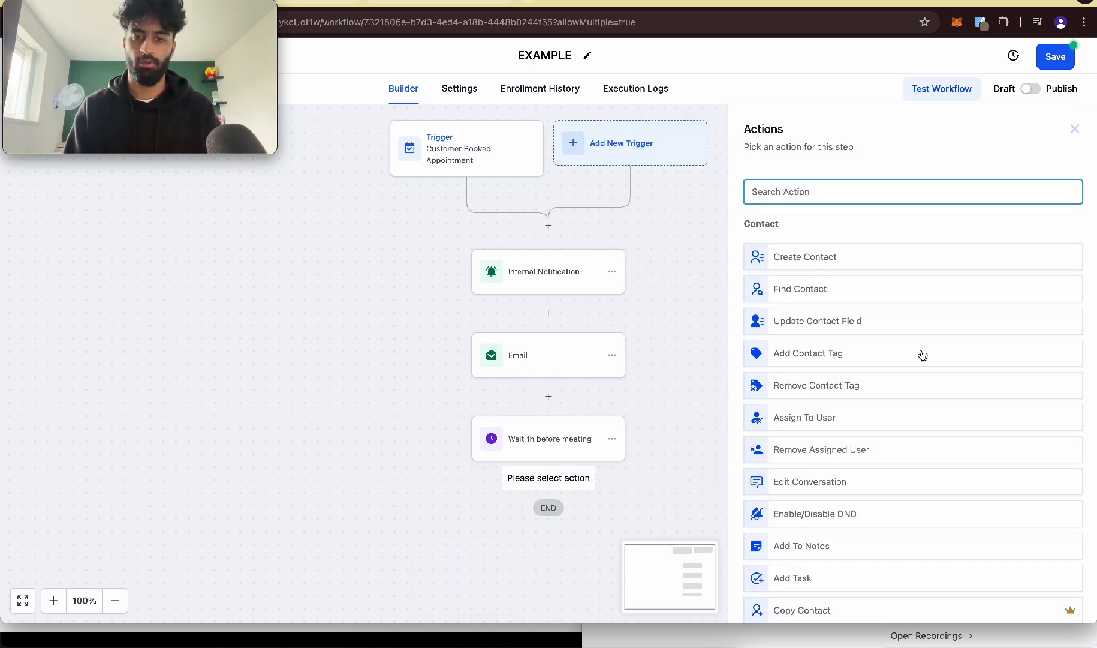
Step: Add a Send Internal Notification action after the wait and set its type to Notification
{"action": "type", "text": "intern"}
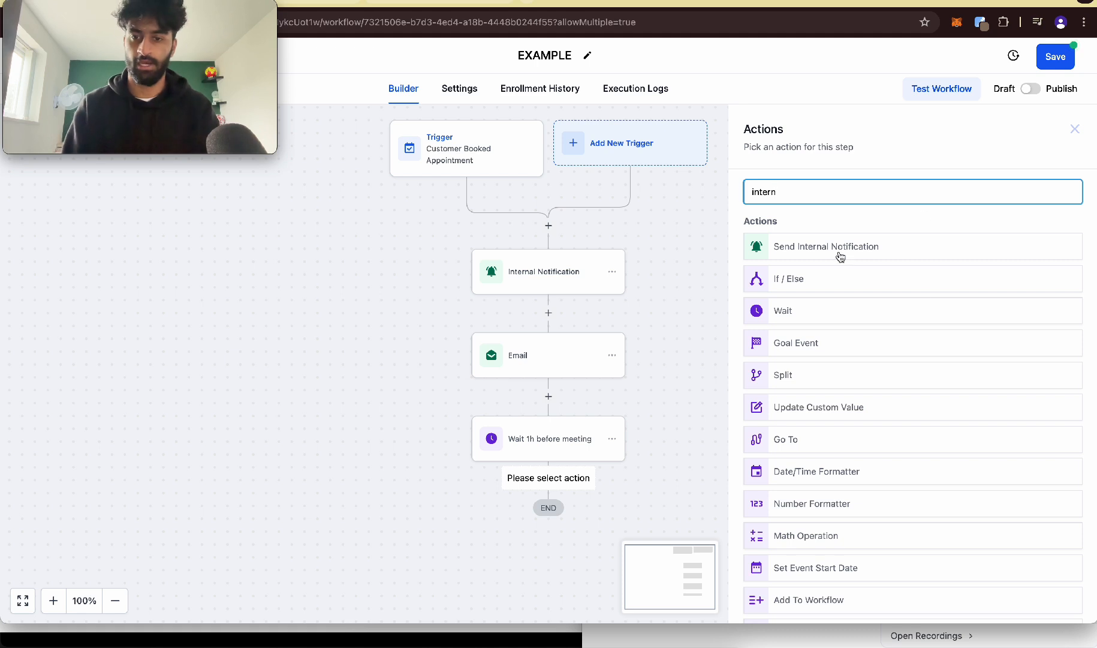
{"action": "left_click", "coordinate": [845, 254]}
{"action": "left_click", "coordinate": [813, 275]}
{"action": "left_click", "coordinate": [790, 320]}
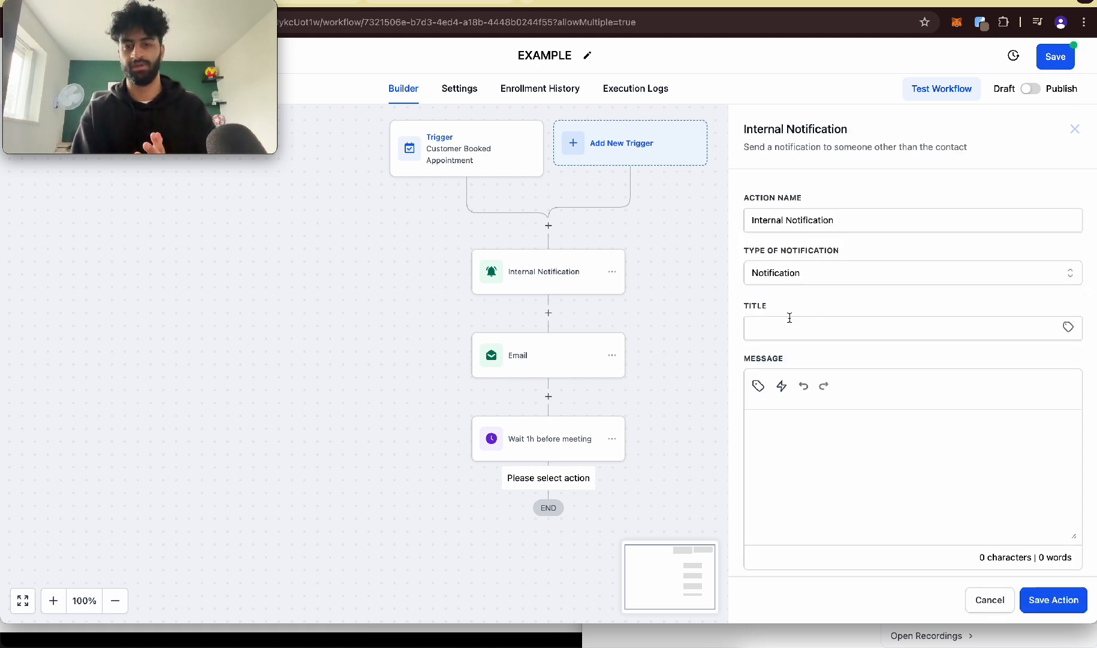
Step: Title the notification "{{contact.name}} meeting starts in 1h" and enter "{{contact.name}} meeting startsin 1h" as its message
{"action": "left_click", "coordinate": [790, 319]}
{"action": "left_click", "coordinate": [875, 382]}
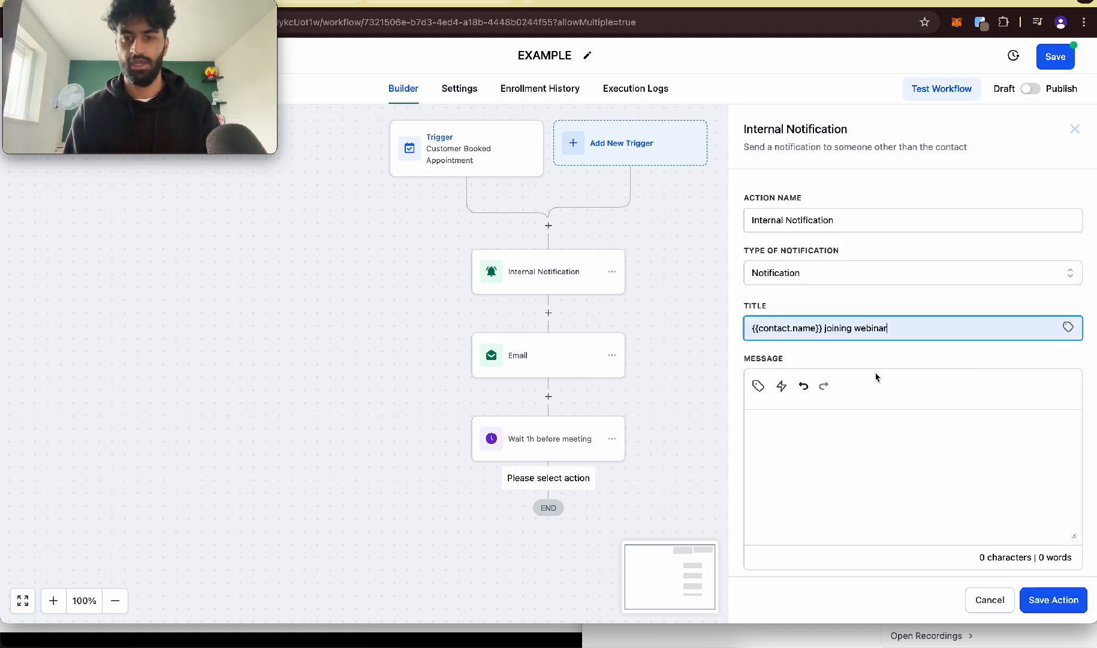
{"action": "left_click_drag", "start_coordinate": [900, 332], "coordinate": [825, 327]}
{"action": "type", "text": "m"}
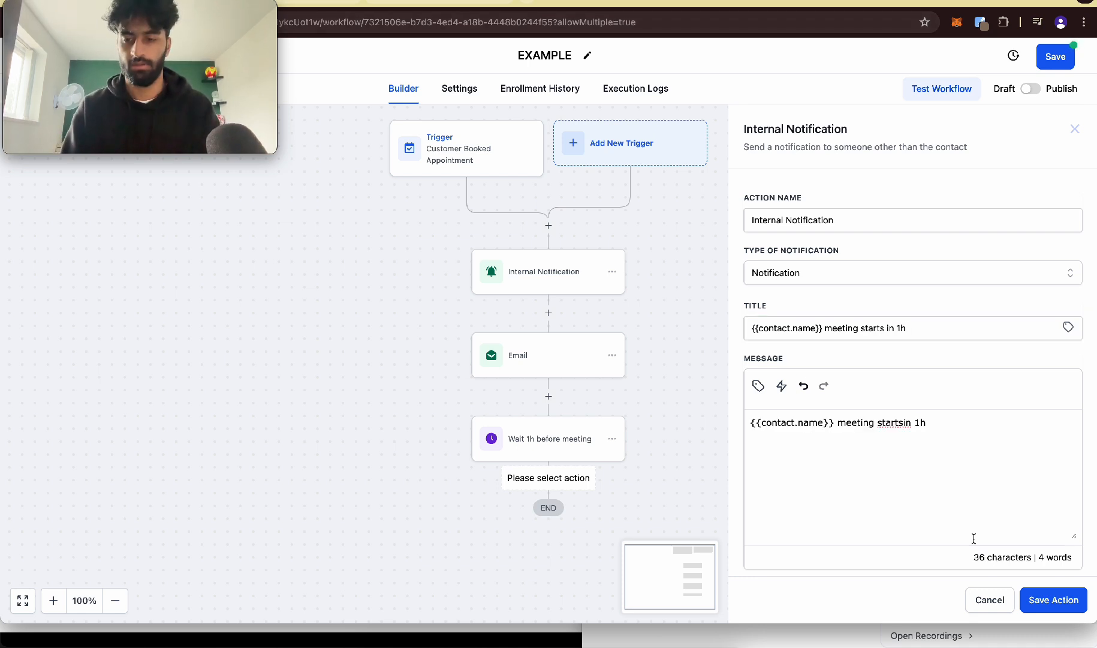
Step: Set the notification's redirect page to Contact
{"action": "scroll", "coordinate": [895, 363], "scroll_direction": "down", "scroll_amount": 2}
{"action": "left_click", "coordinate": [823, 500]}
{"action": "left_click", "coordinate": [796, 529]}
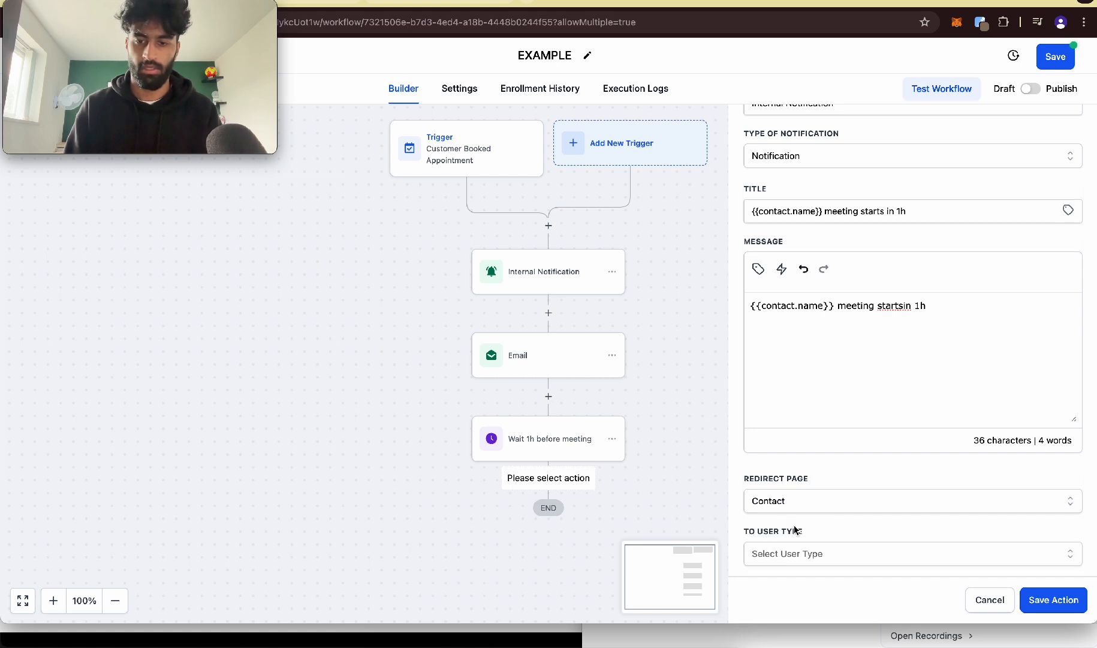
Step: Send the notification to a Particular User, select the team member, and save the action
{"action": "left_click", "coordinate": [779, 559]}
{"action": "left_click", "coordinate": [781, 517]}
{"action": "left_click", "coordinate": [785, 547]}
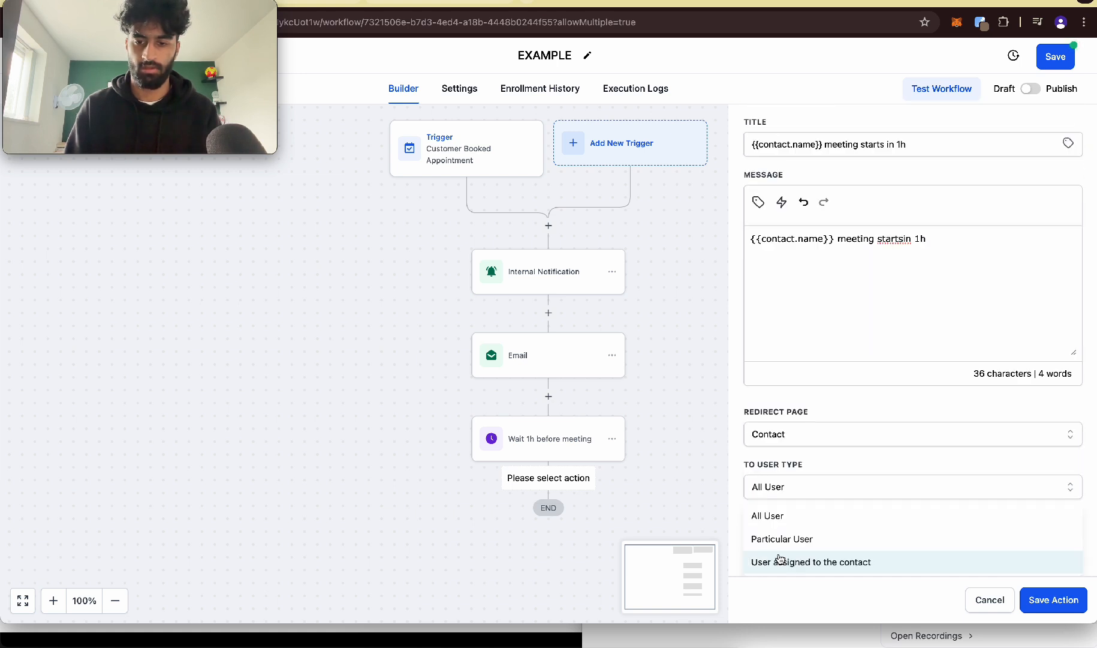
{"action": "left_click", "coordinate": [784, 542]}
{"action": "left_click", "coordinate": [784, 559]}
{"action": "left_click", "coordinate": [786, 561]}
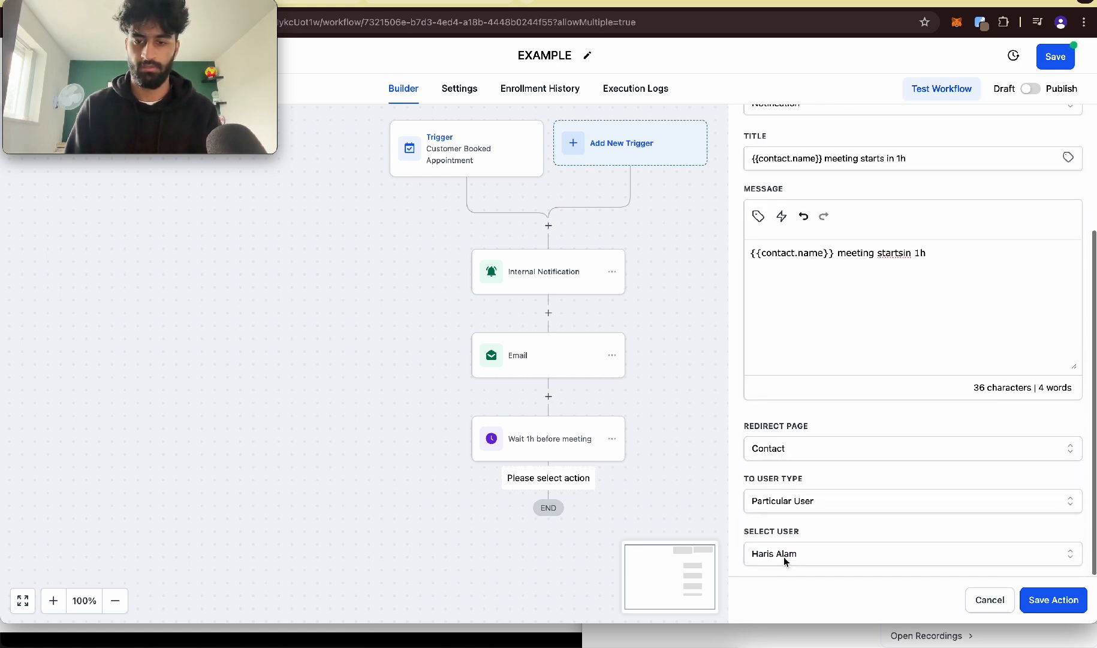
{"action": "left_click", "coordinate": [1031, 593]}
Step: Add an SMS action after the second Internal Notification
{"action": "scroll", "coordinate": [555, 396], "scroll_direction": "down", "scroll_amount": 3}
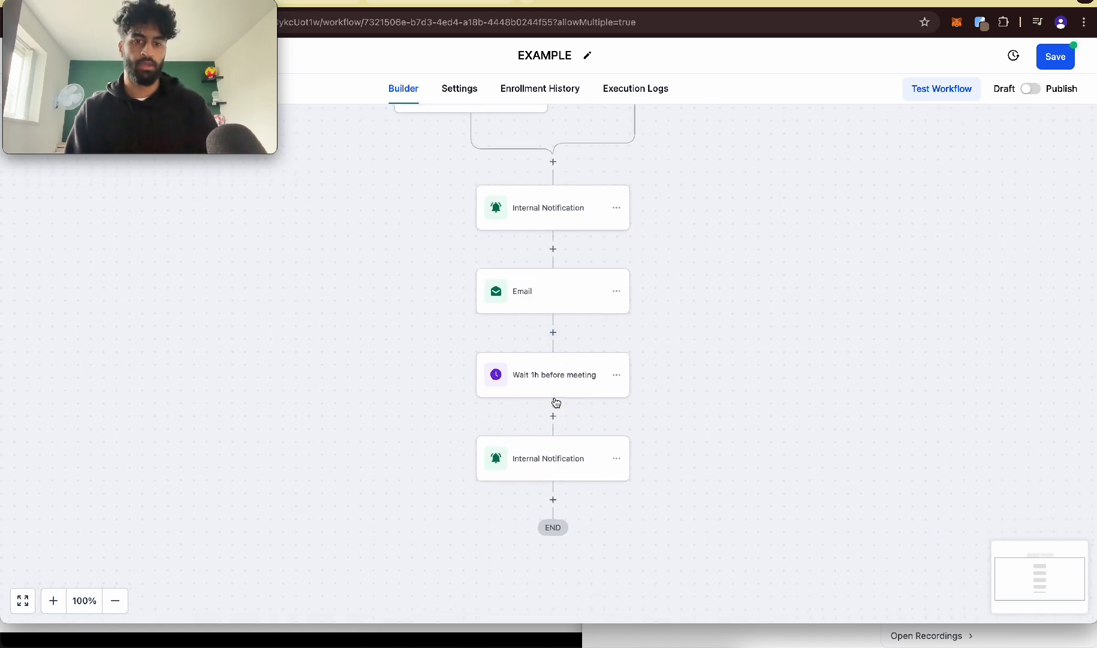
{"action": "scroll", "coordinate": [548, 373], "scroll_direction": "up", "scroll_amount": 5}
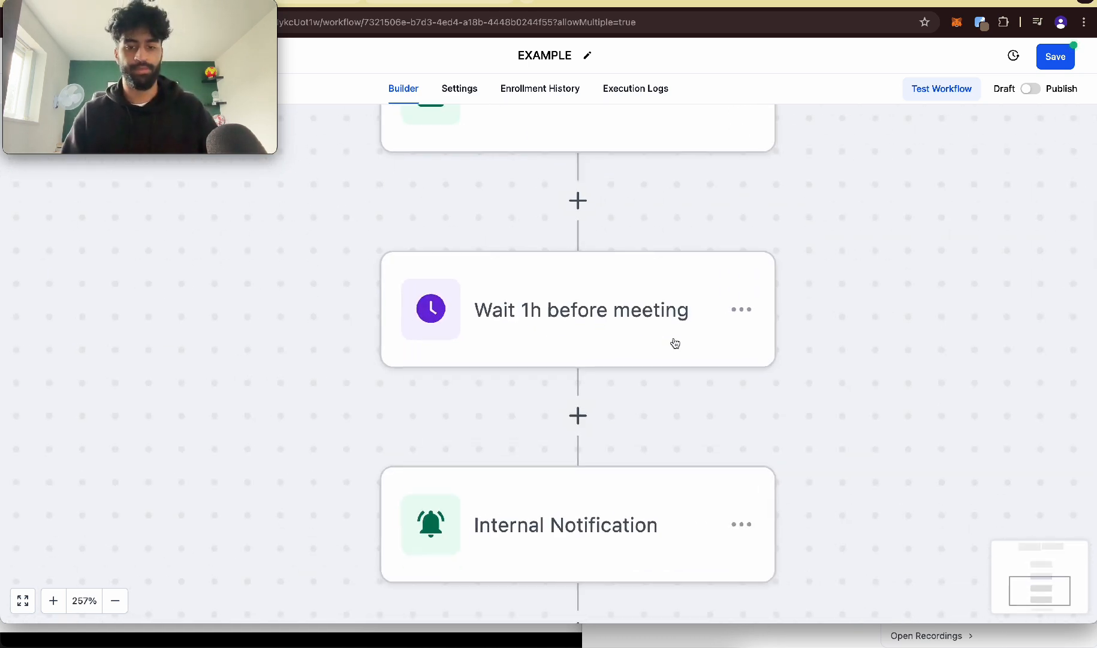
{"action": "scroll", "coordinate": [674, 338], "scroll_direction": "down", "scroll_amount": 2}
{"action": "scroll", "coordinate": [674, 339], "scroll_direction": "down", "scroll_amount": 2}
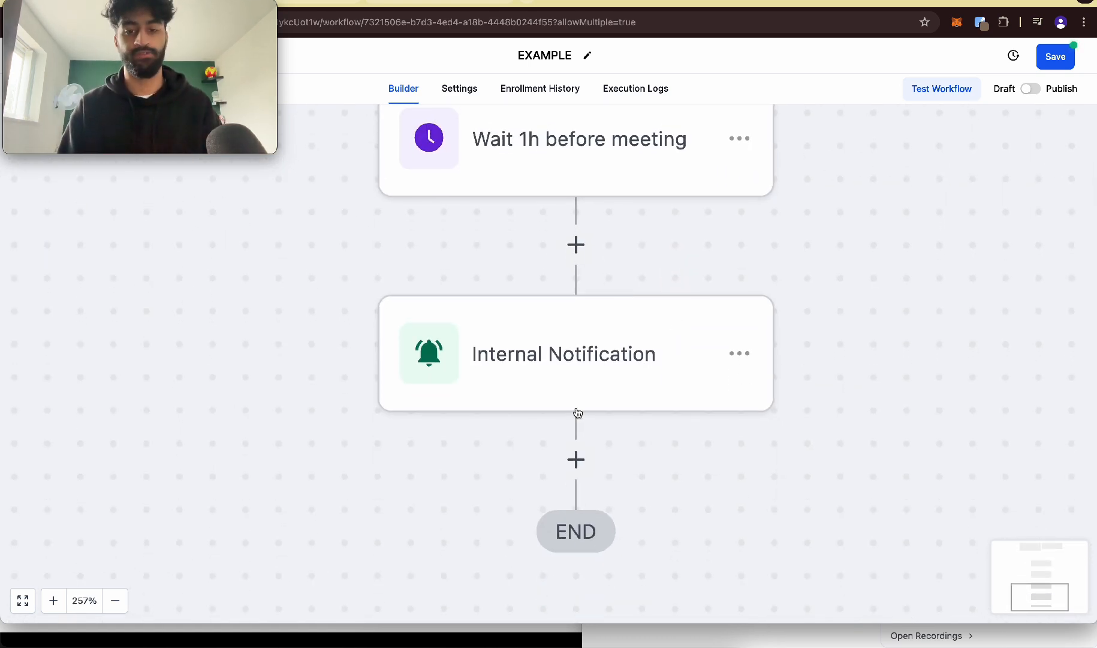
{"action": "left_click", "coordinate": [570, 451]}
{"action": "scroll", "coordinate": [578, 420], "scroll_direction": "down", "scroll_amount": 5}
{"action": "scroll", "coordinate": [579, 432], "scroll_direction": "up", "scroll_amount": 5}
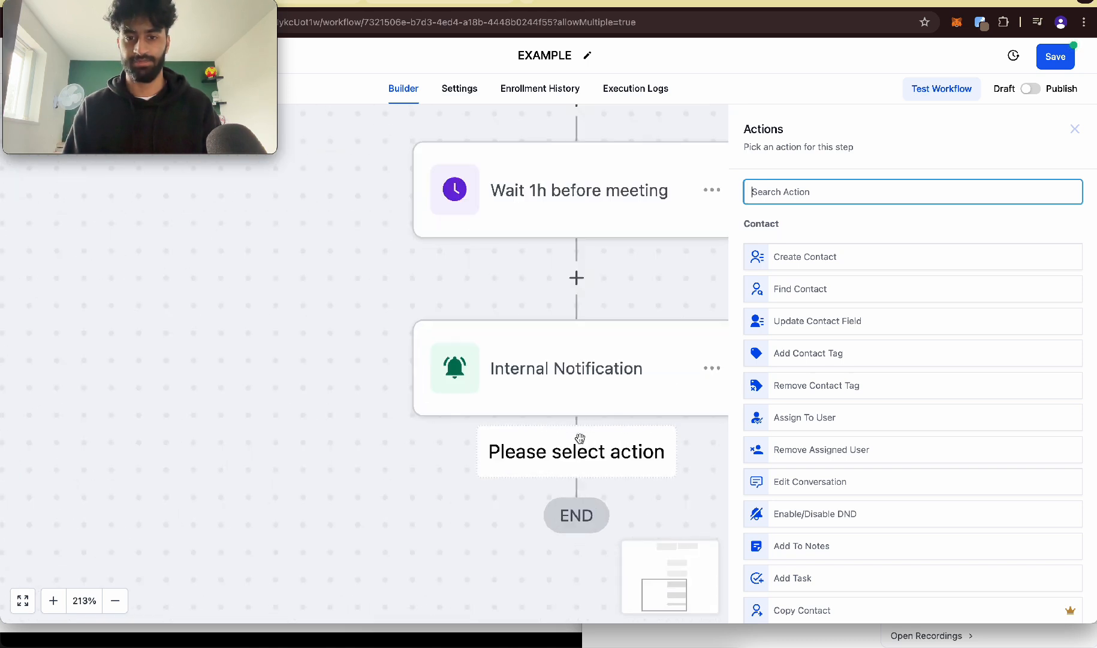
{"action": "type", "text": "em"}
{"action": "key", "text": "BackSpace"}
{"action": "key", "text": "BackSpace"}
{"action": "type", "text": "sms"}
{"action": "left_click", "coordinate": [822, 243]}
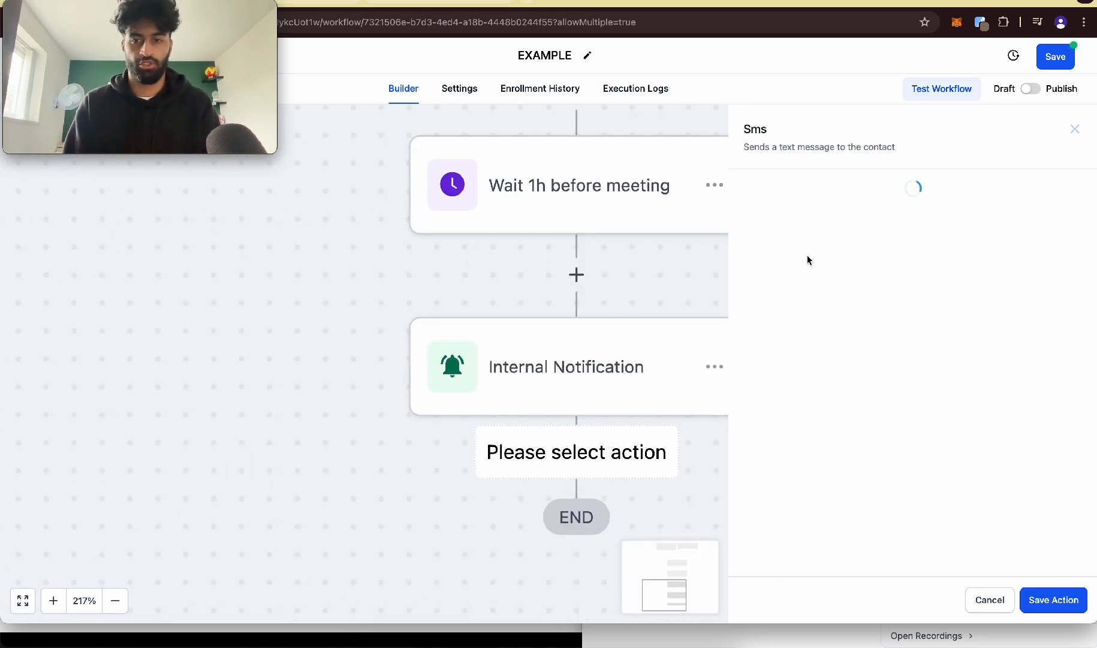
Step: Start the SMS message with "hey" followed by the contact's First Name custom value
{"action": "type", "text": "hey"}
{"action": "left_click", "coordinate": [758, 347]}
{"action": "left_click", "coordinate": [758, 122]}
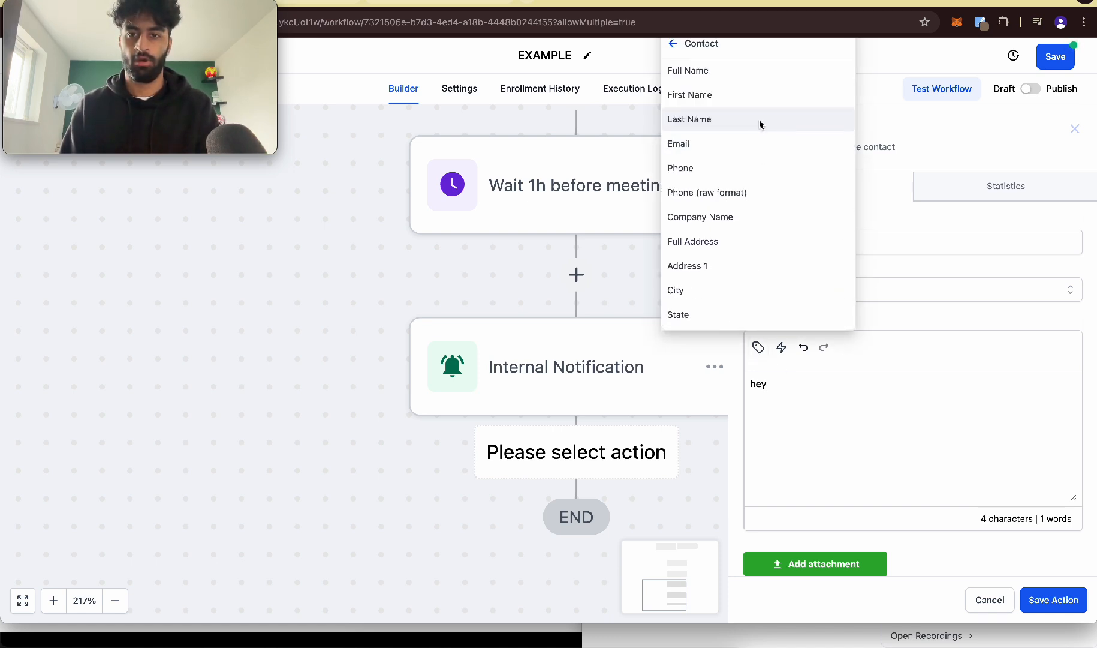
{"action": "left_click", "coordinate": [760, 94]}
Step: Continue the SMS with the sender's introduction and "Our meeting starts in 1h.", leave a blank line, and add "Heres a link to join the meeting."
{"action": "type", "text": "its Haris from HighlevelHaris. Our meeting starts in 1h."}
{"action": "key", "text": "Return"}
{"action": "key", "text": "Return"}
{"action": "type", "text": "Heres a link to join the meeting."}
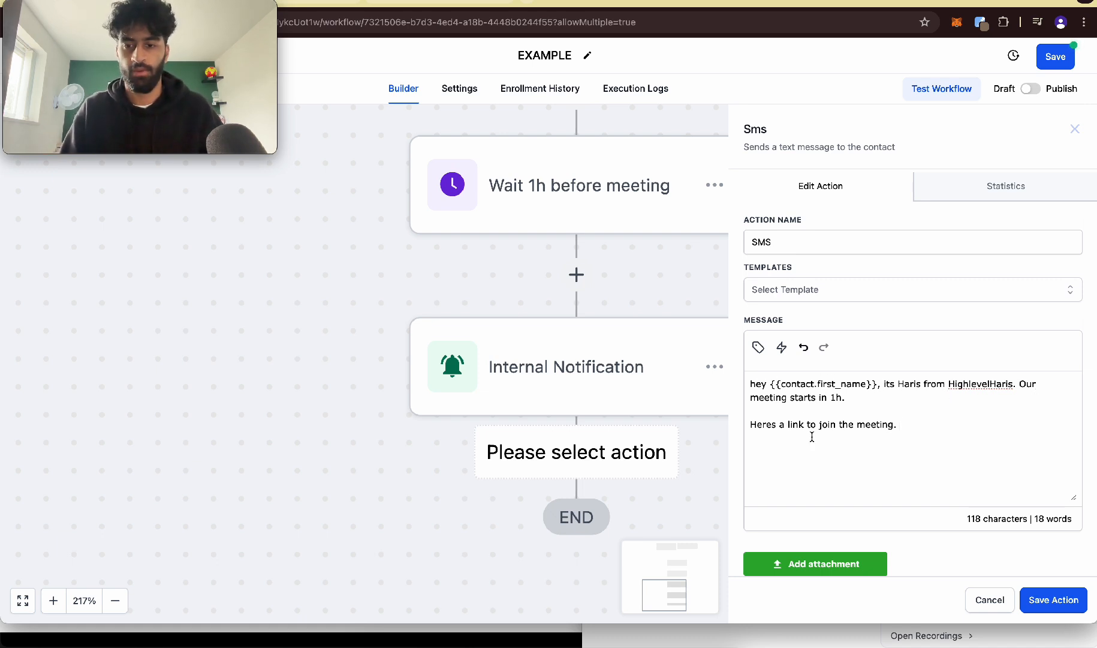
Step: Insert the appointment's Meeting Location custom value below the join-link line and save the SMS action
{"action": "left_click", "coordinate": [757, 349]}
{"action": "left_click", "coordinate": [675, 55]}
{"action": "left_click", "coordinate": [720, 170]}
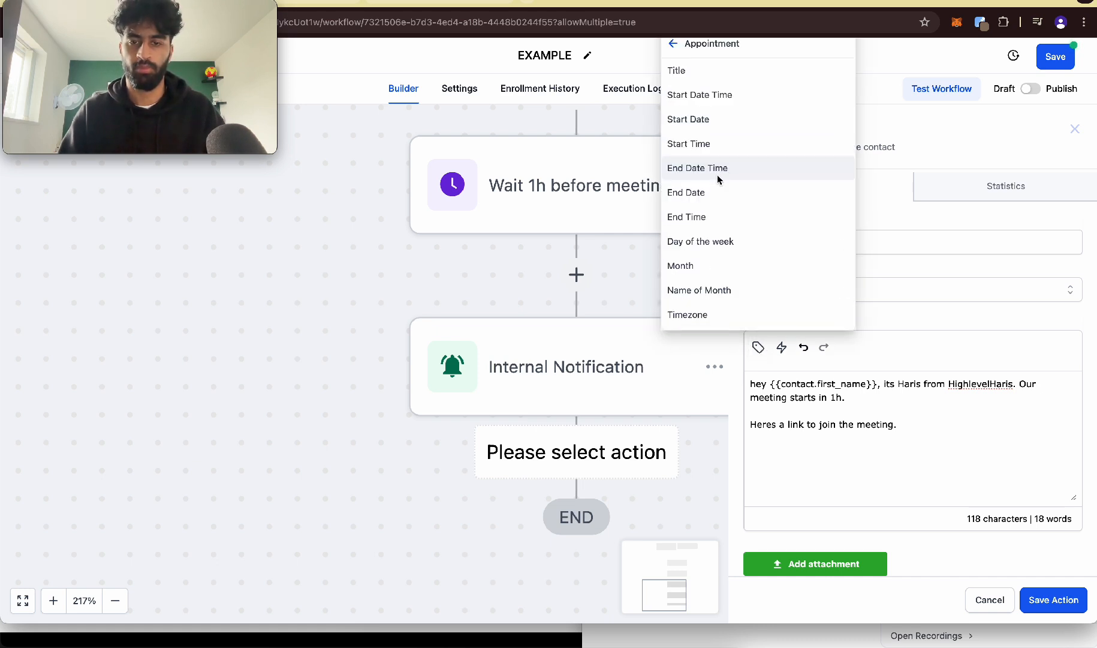
{"action": "scroll", "coordinate": [724, 240], "scroll_direction": "down", "scroll_amount": 5}
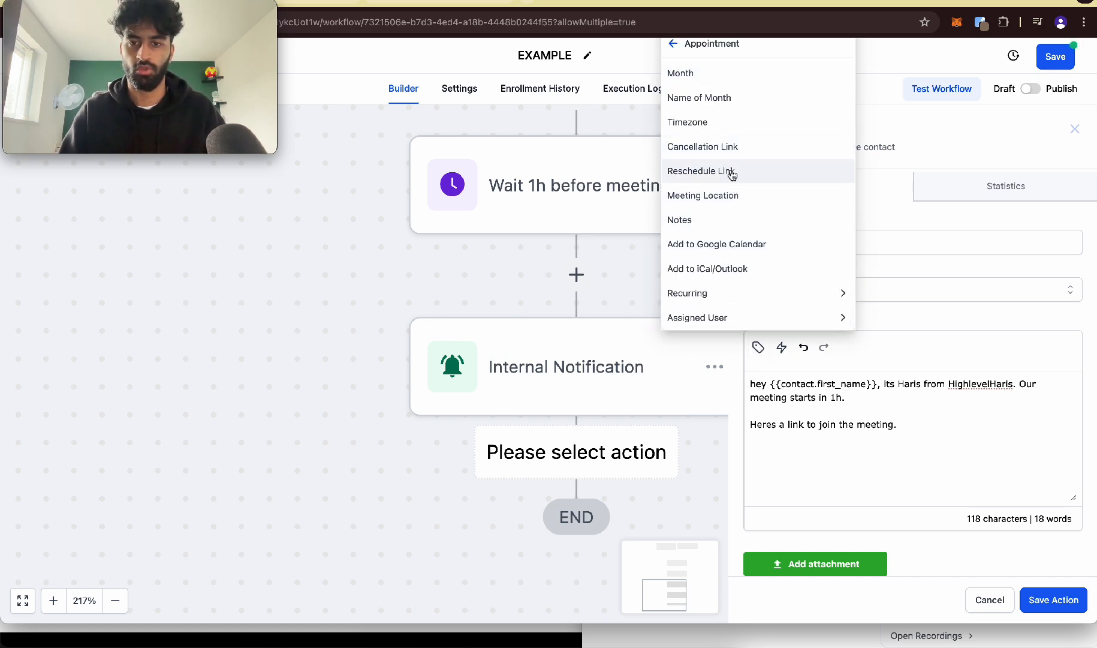
{"action": "left_click", "coordinate": [737, 203]}
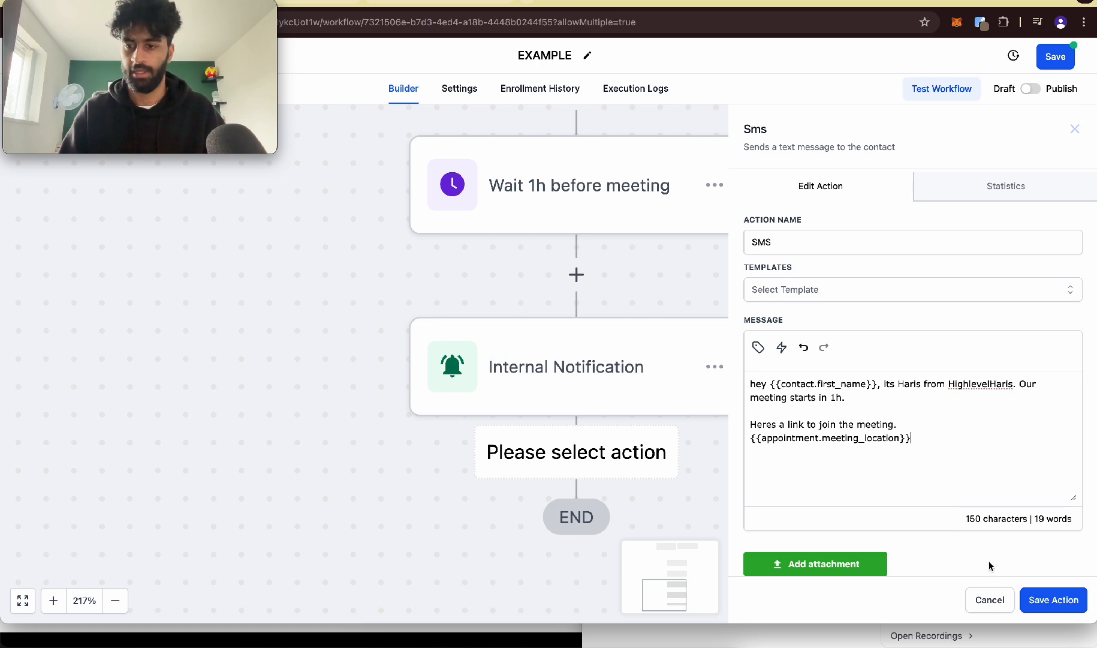
{"action": "left_click", "coordinate": [1053, 599]}
Step: Switch the EXAMPLE workflow from Draft to Publish
{"action": "scroll", "coordinate": [649, 466], "scroll_direction": "down", "scroll_amount": 5}
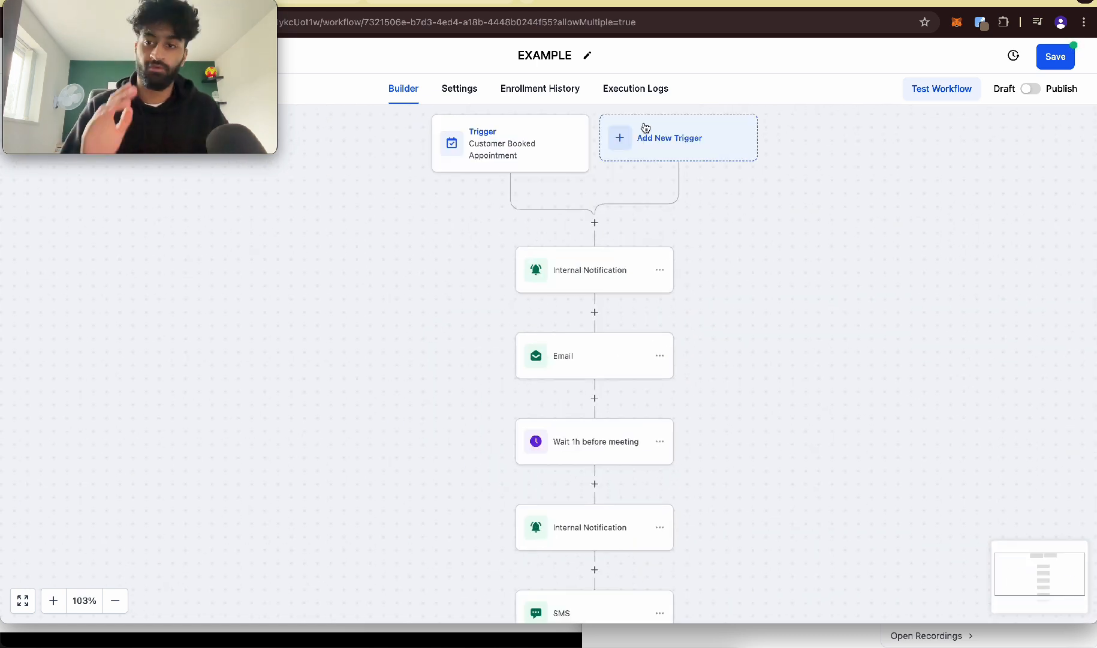
{"action": "left_click", "coordinate": [1029, 93]}
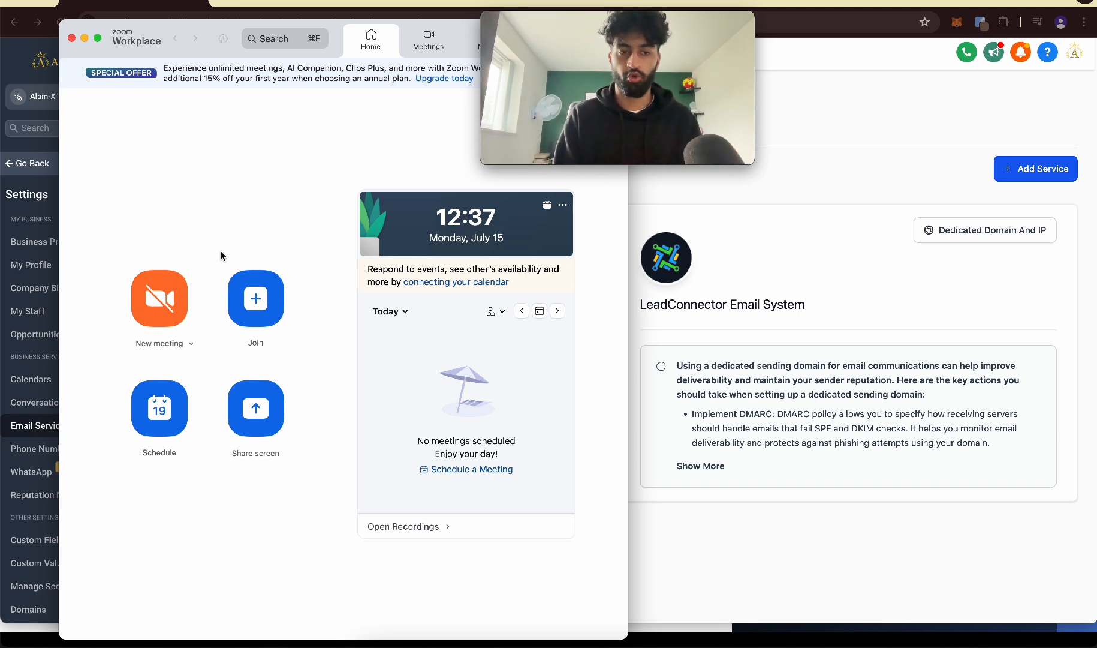
Step: Switch to Zoom Workplace and start a new meeting
{"action": "left_click", "coordinate": [160, 297]}
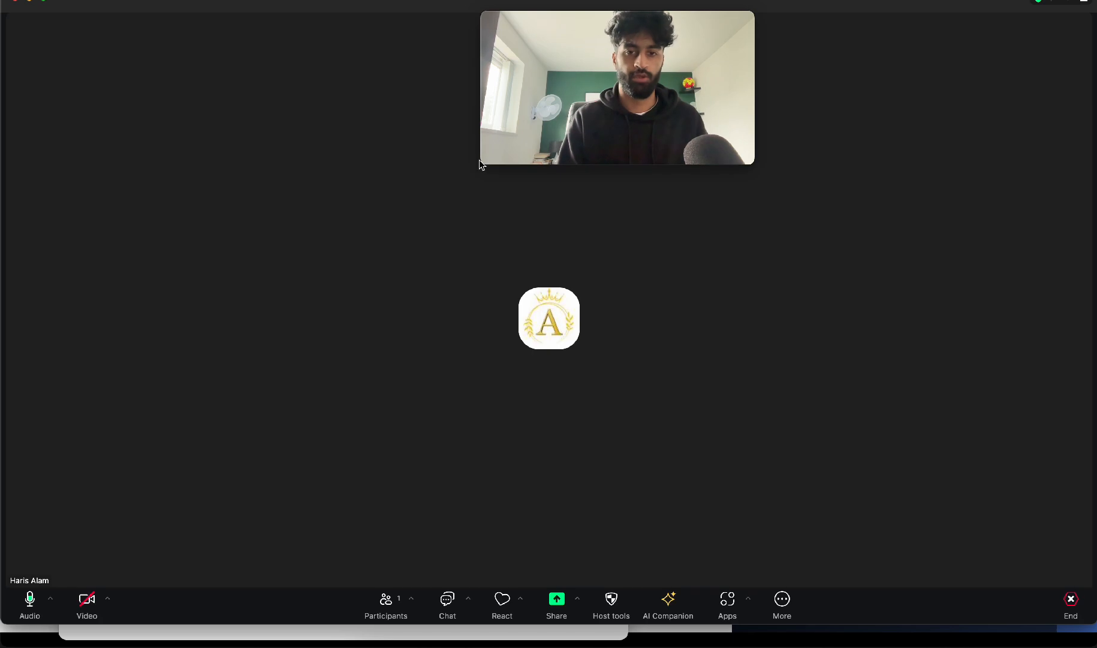
{"action": "left_click_drag", "start_coordinate": [540, 42], "coordinate": [987, 48]}
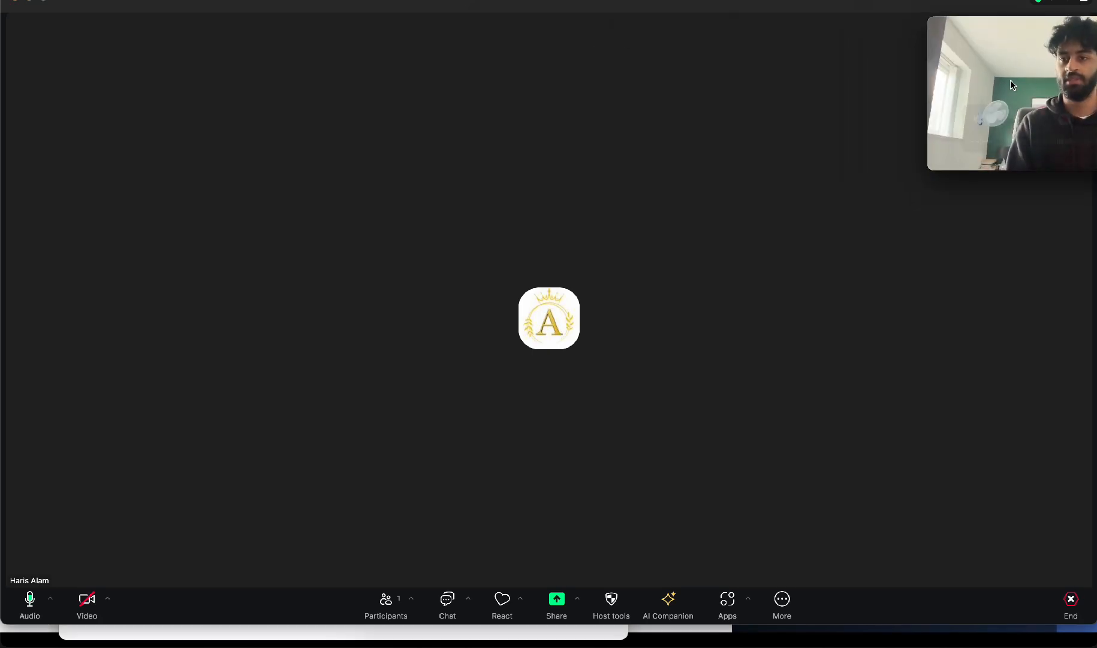
{"action": "left_click_drag", "start_coordinate": [933, 81], "coordinate": [735, 75]}
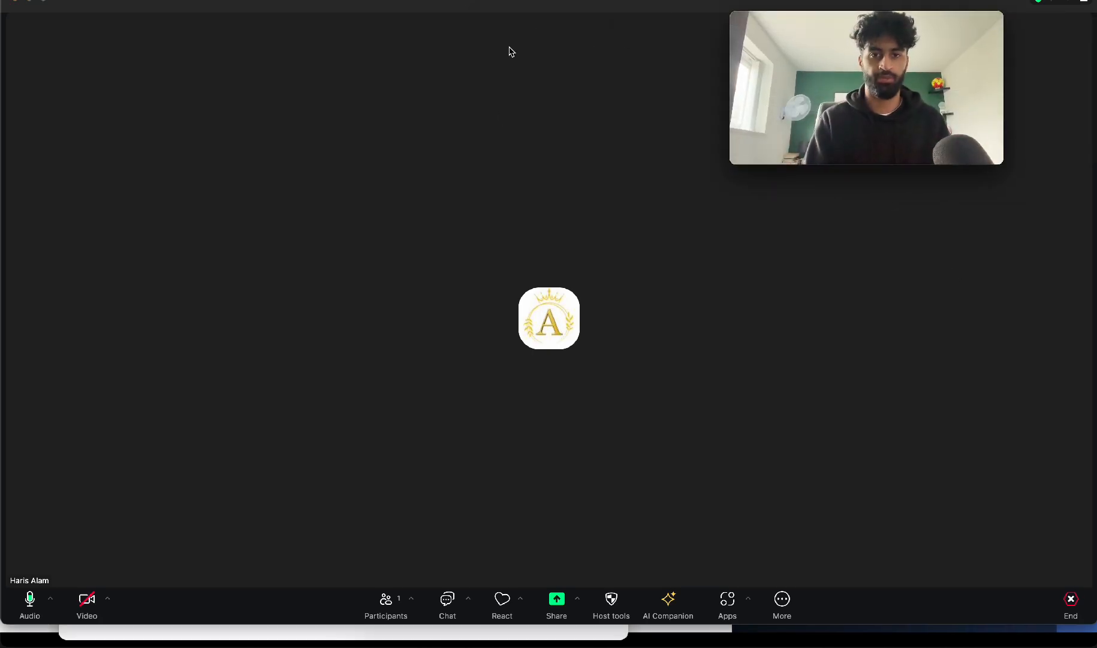